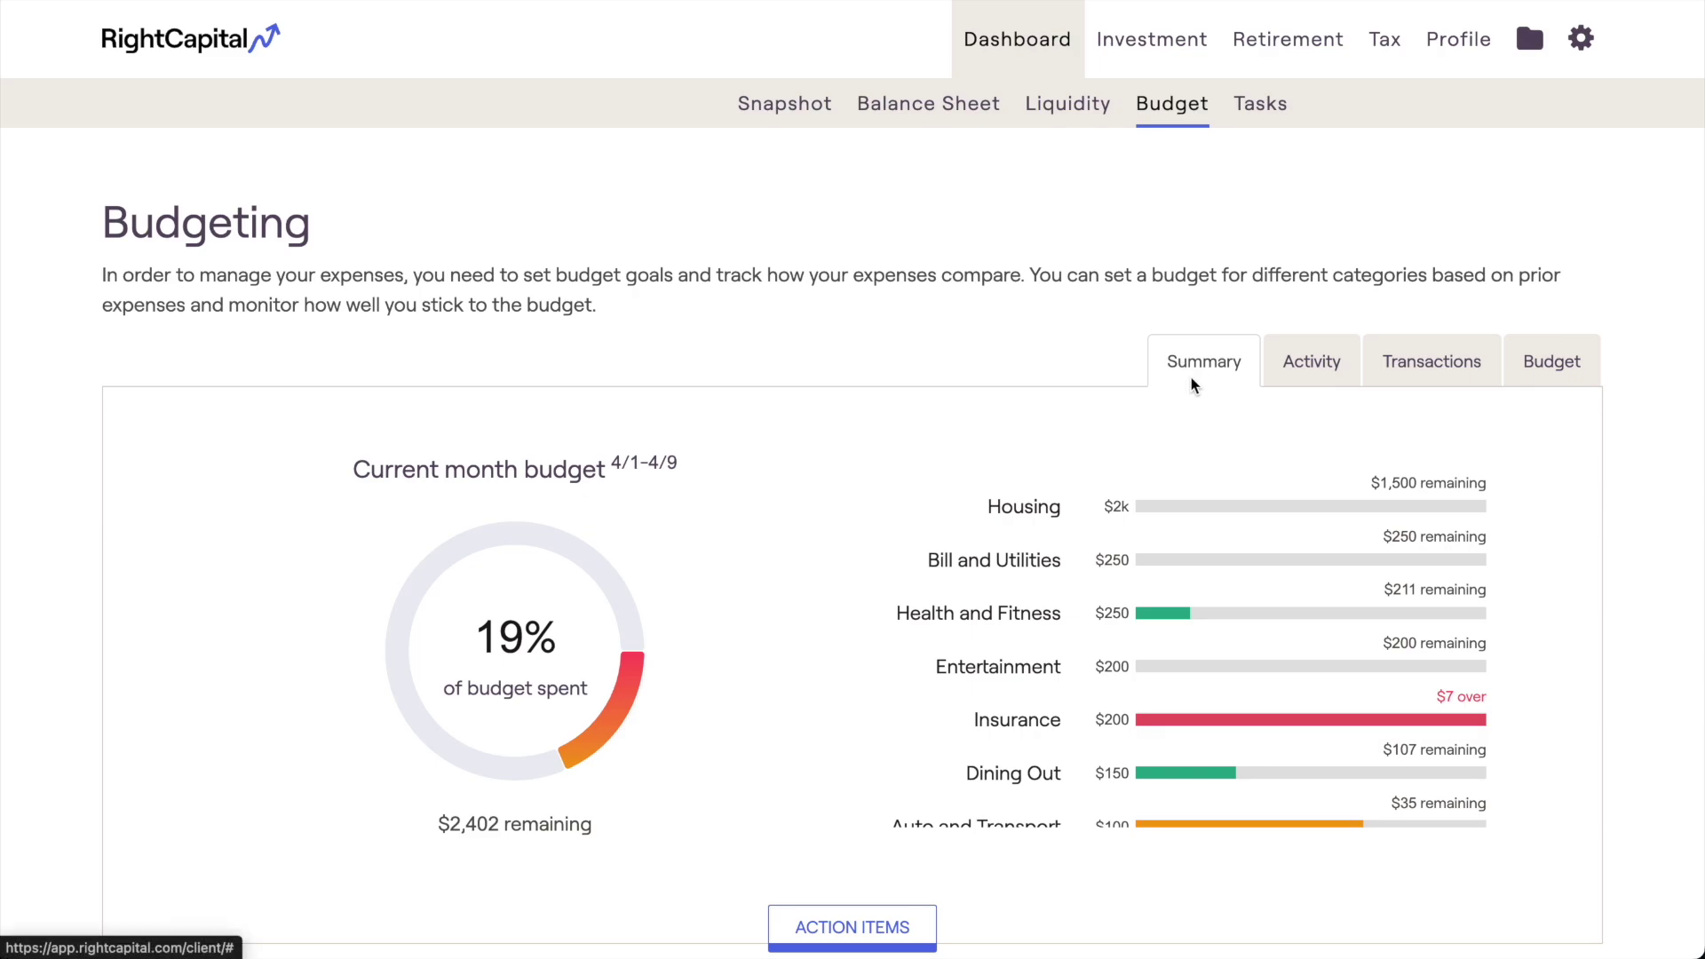
Show the budget's last-3-months transactions list from the Activity section.
click(1280, 382)
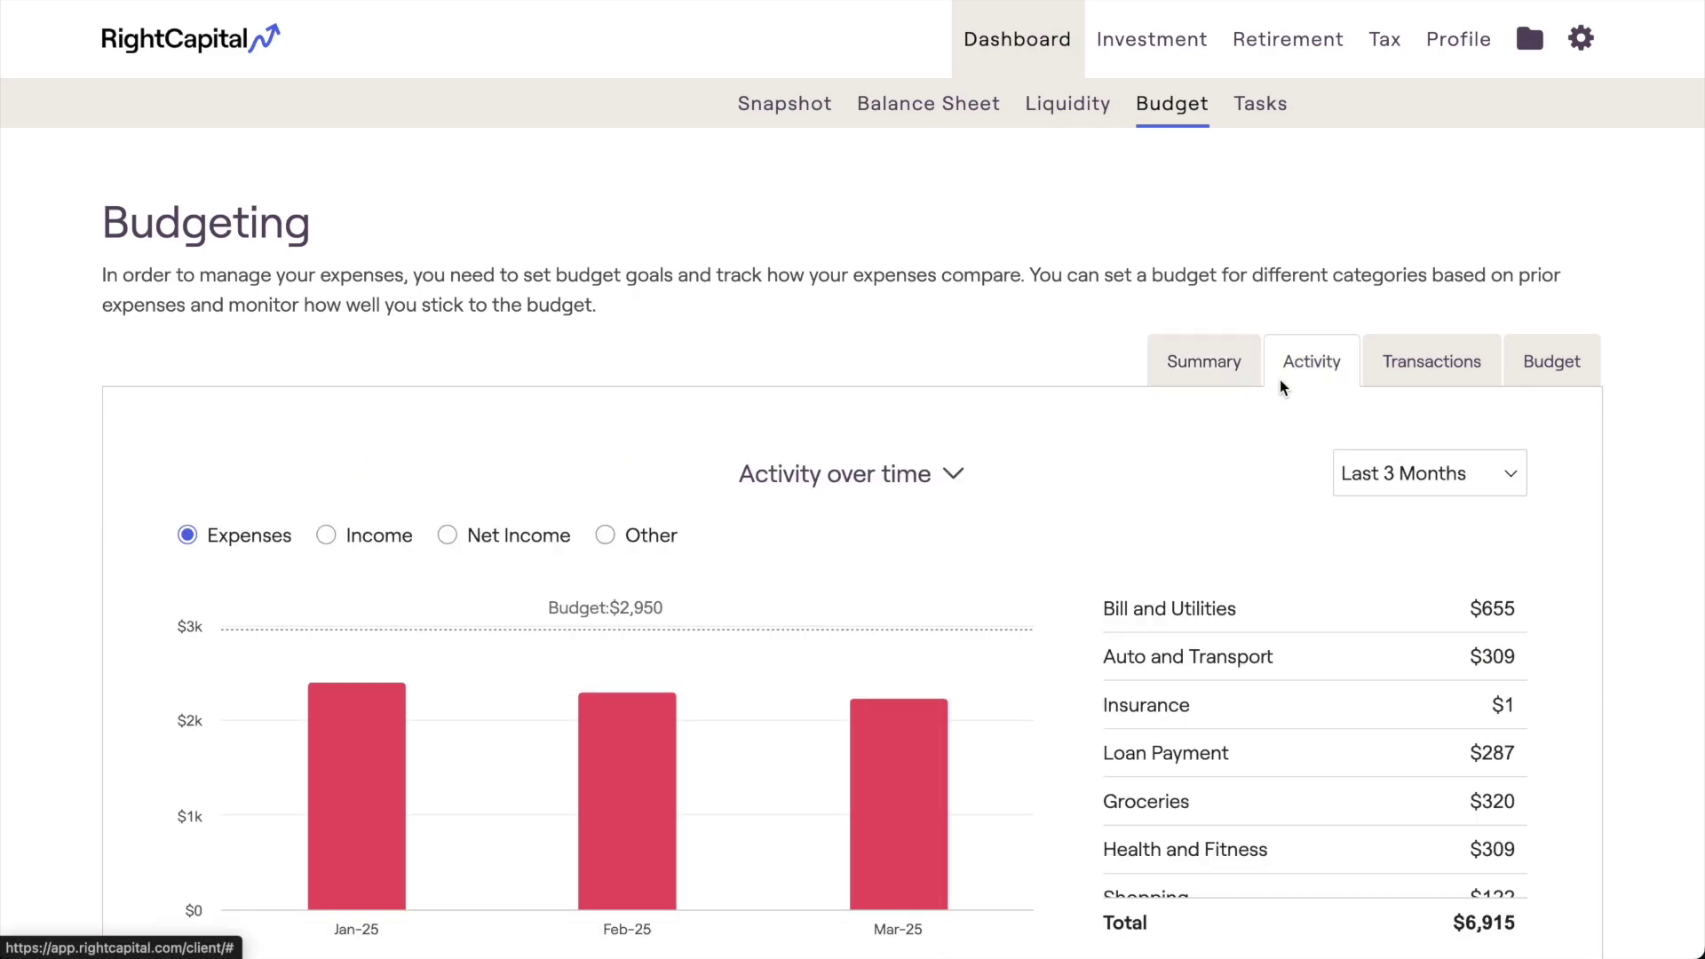
click(1384, 380)
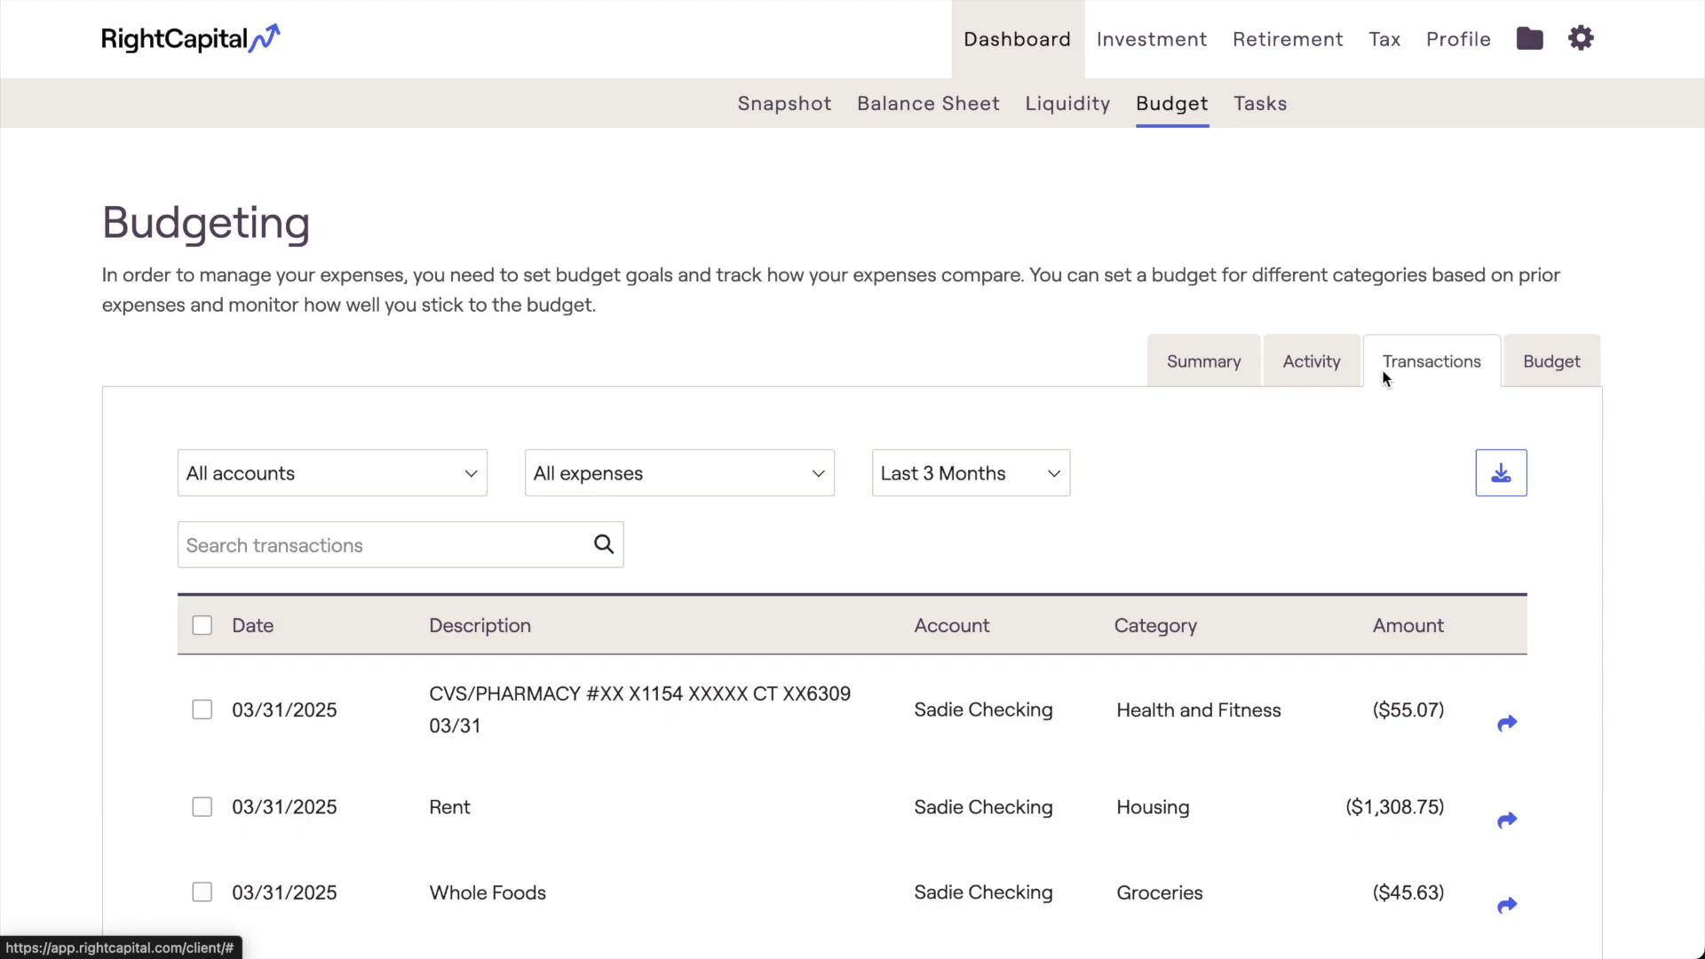
Open the Profile's Net Worth page showing the $1,145,139 total by account type.
click(1464, 71)
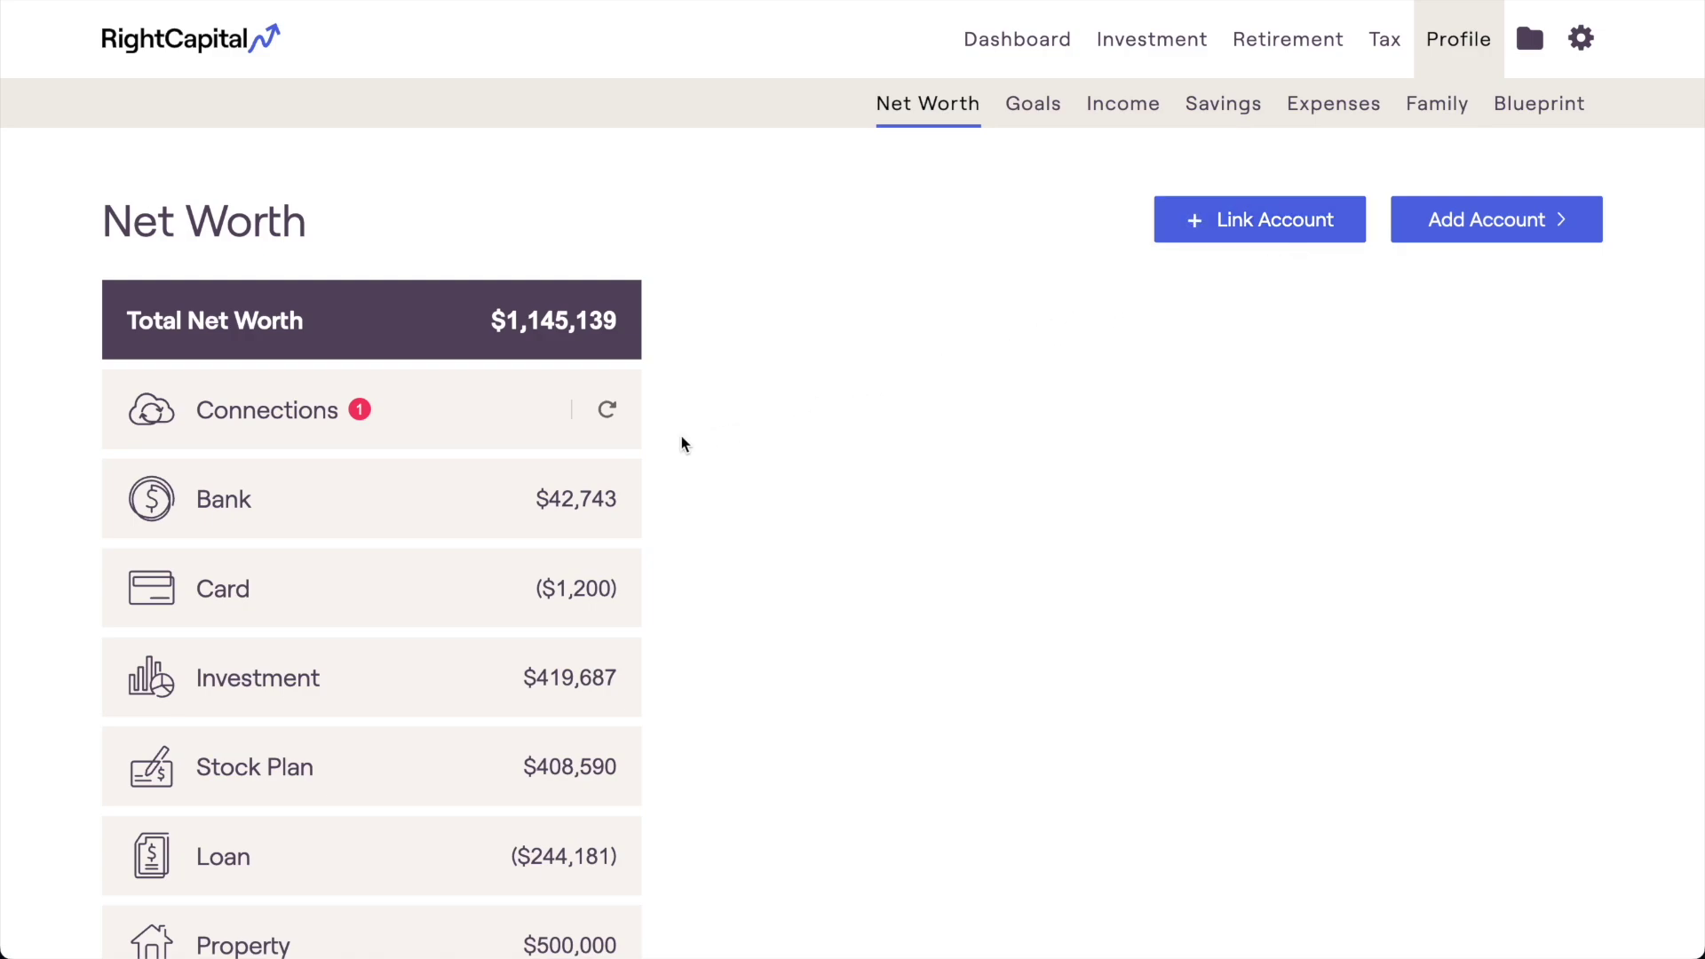
Expand the Bank accounts, then return to the Dashboard's Budgeting summary.
click(524, 488)
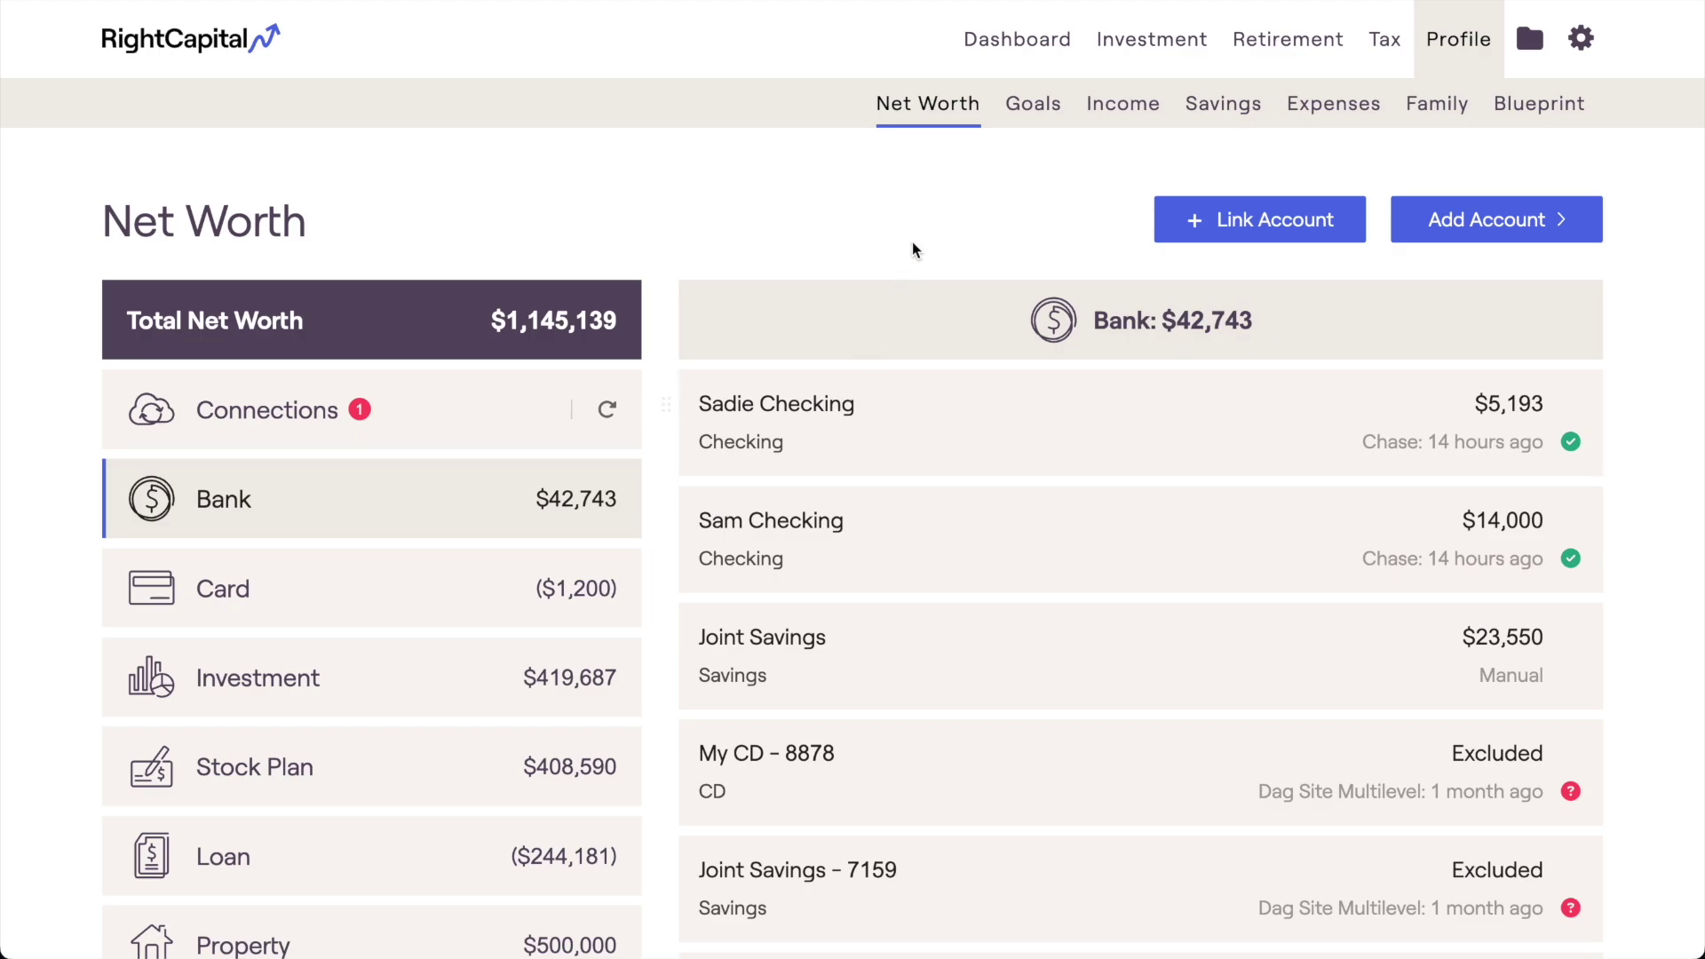
click(1007, 49)
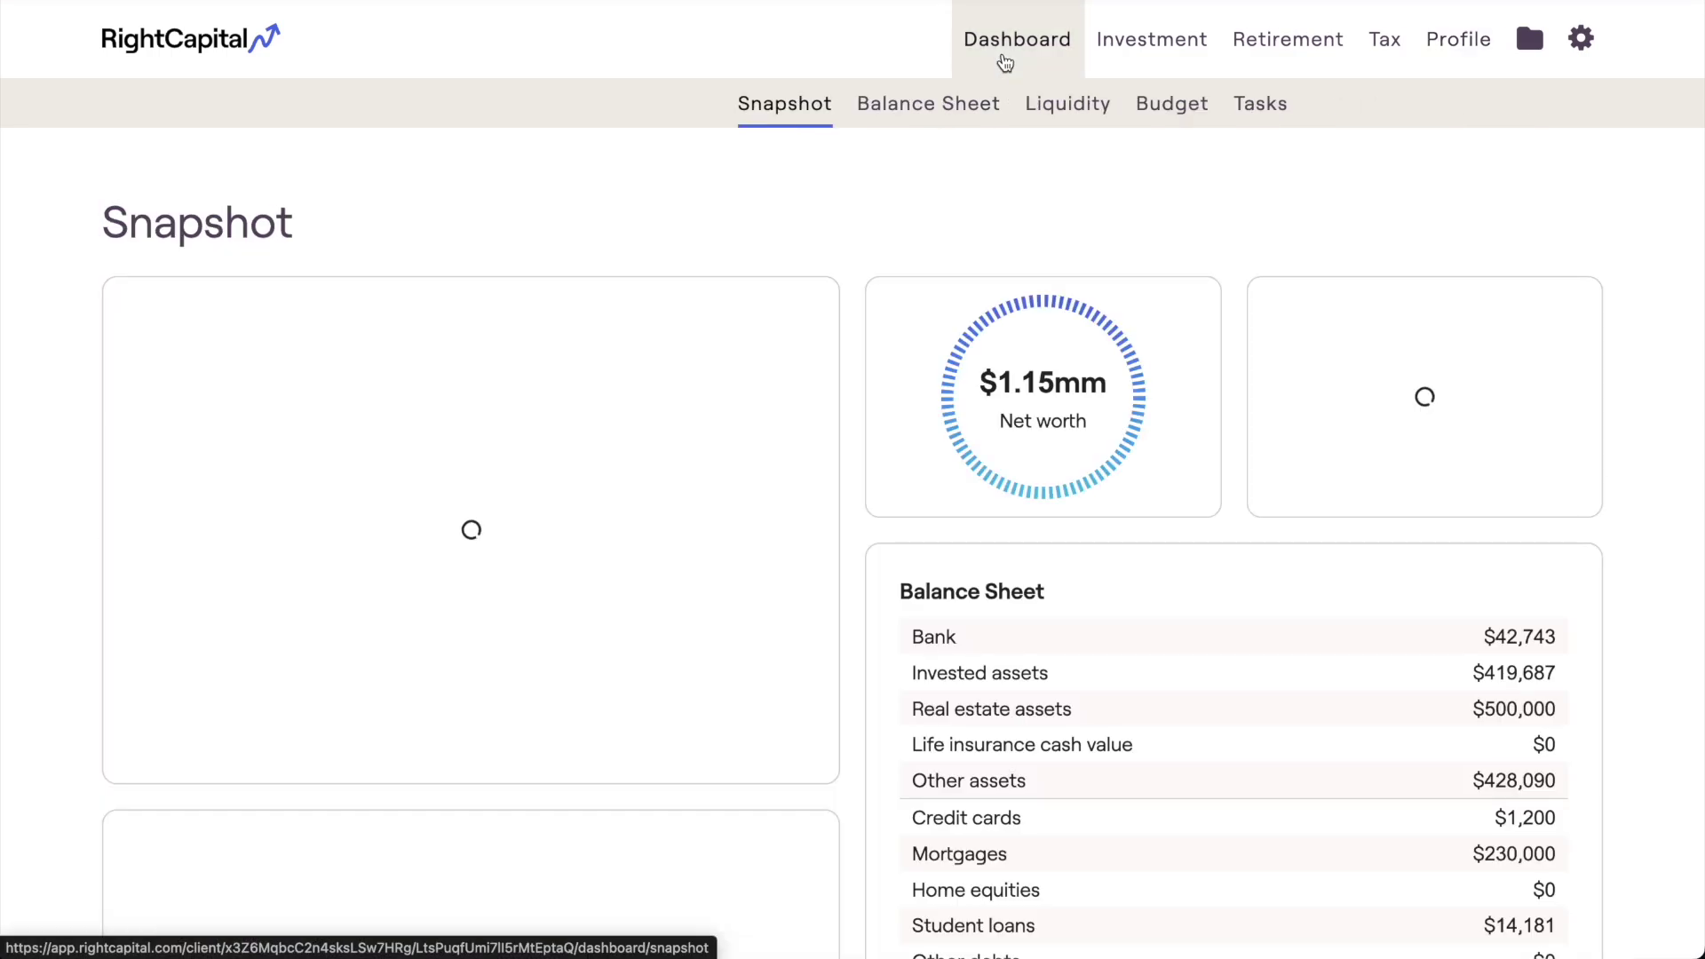
click(1171, 120)
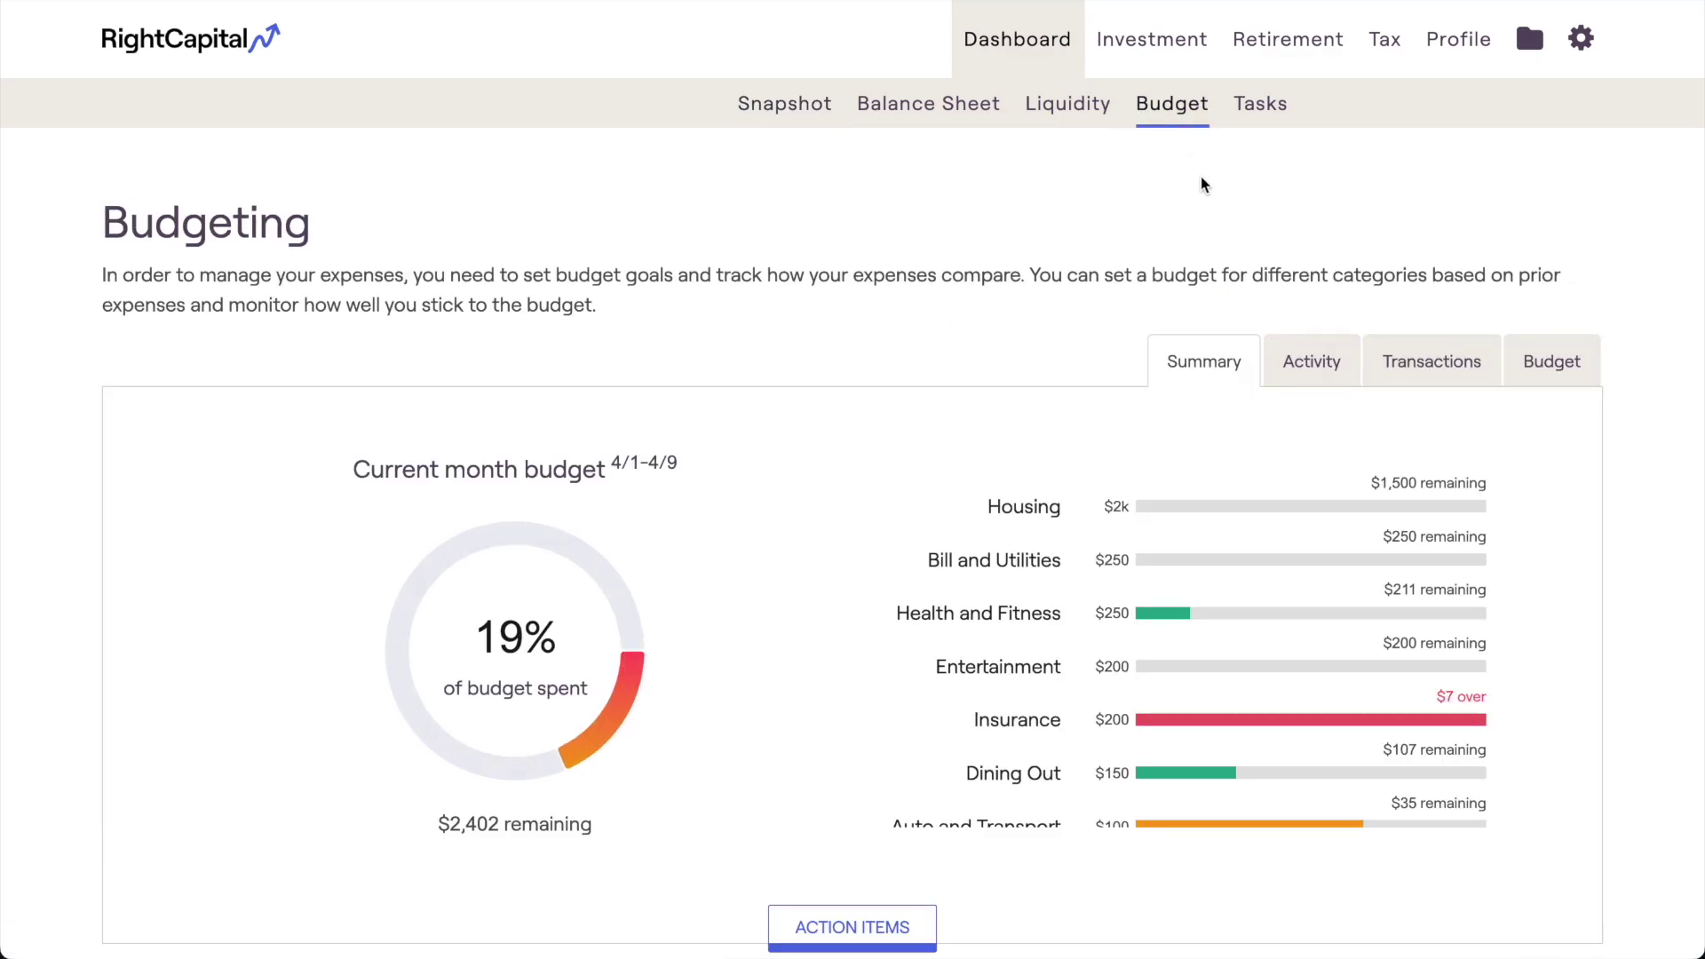
Show the Budget tab's category budgets against 3-month average spend, totalling $2,950.
click(1538, 366)
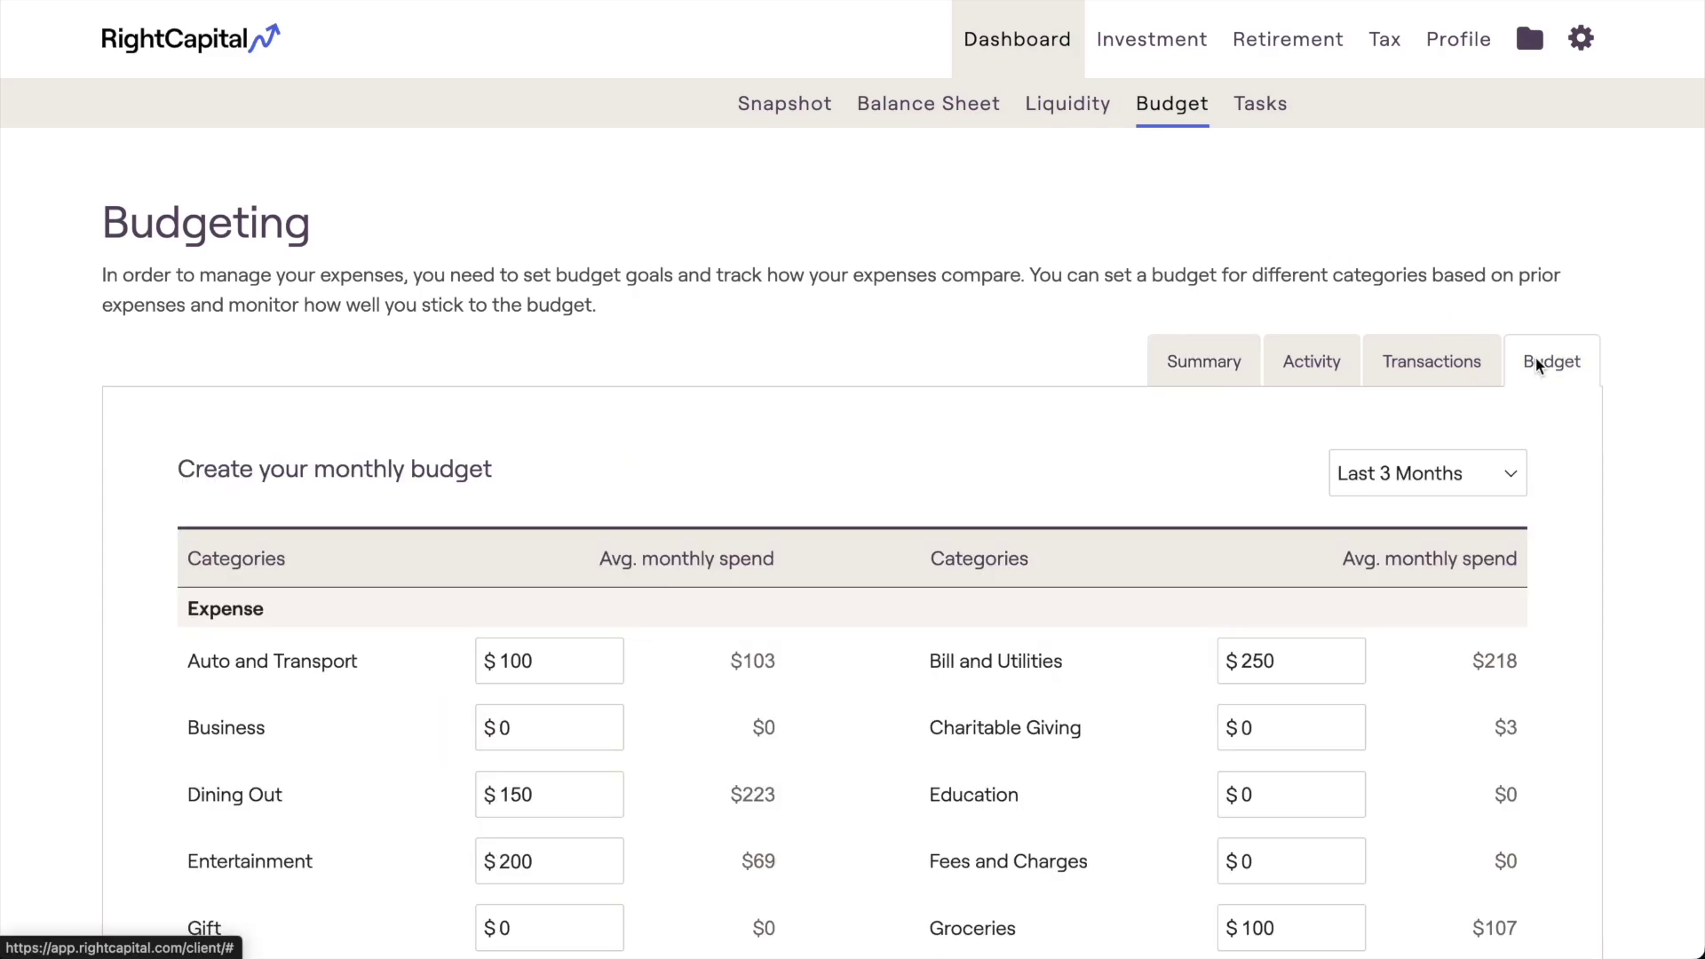
scroll(1536, 358, down, 4)
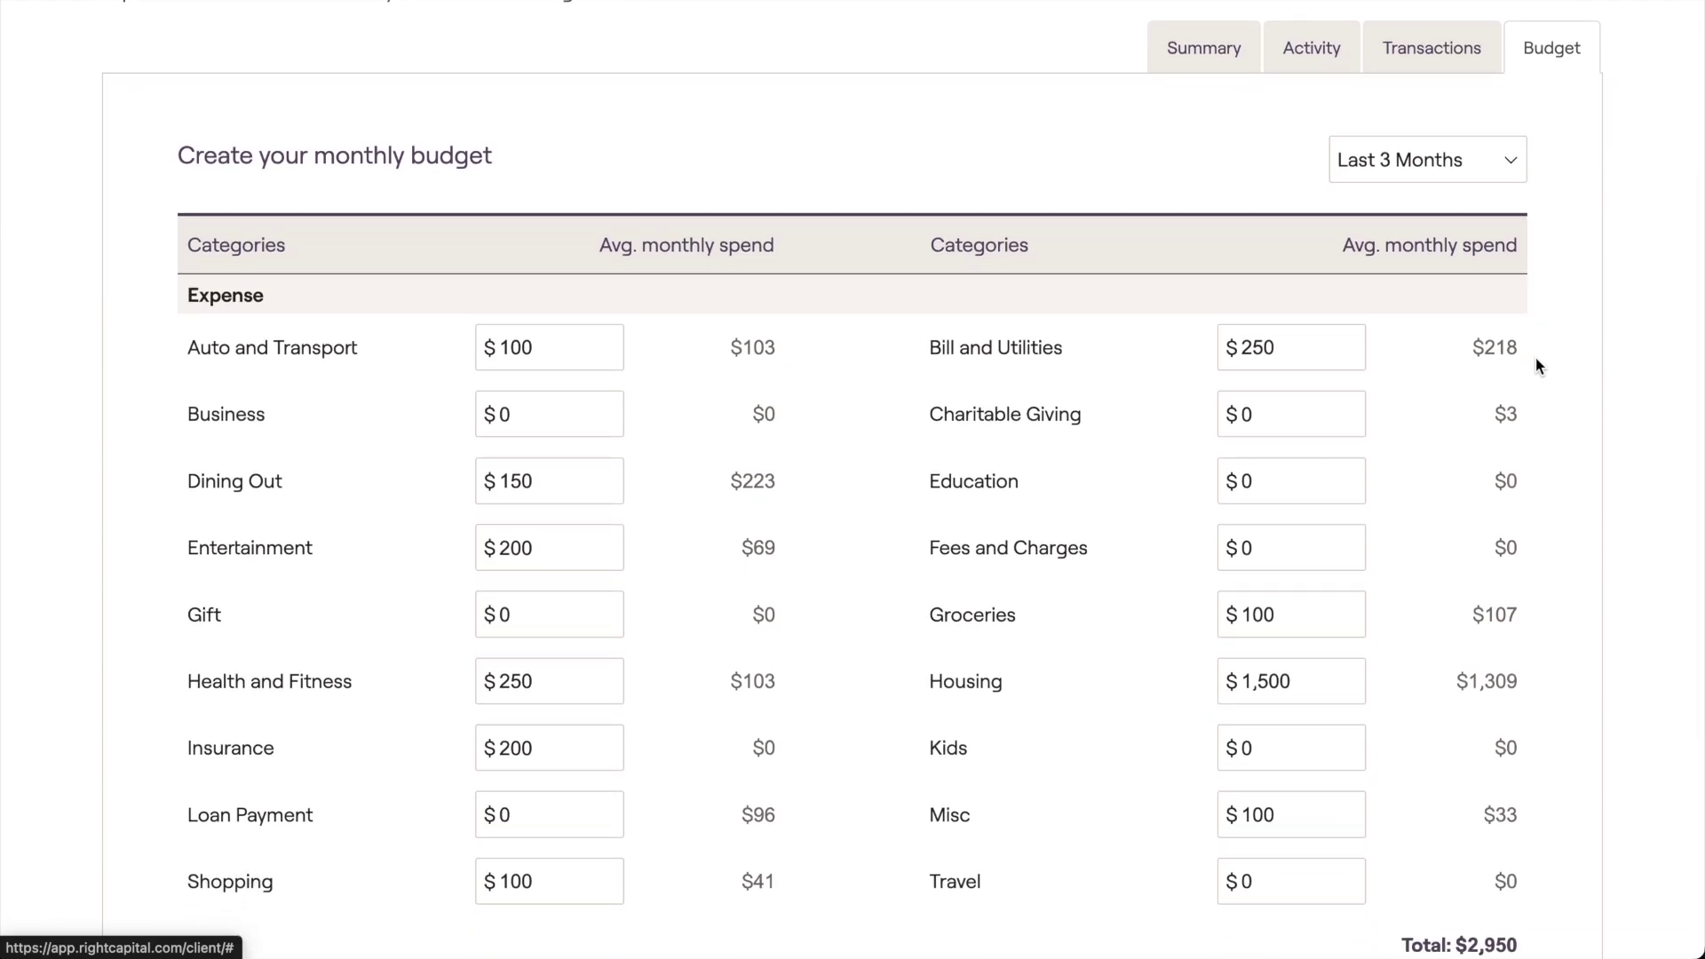
scroll(1538, 366, down, 1)
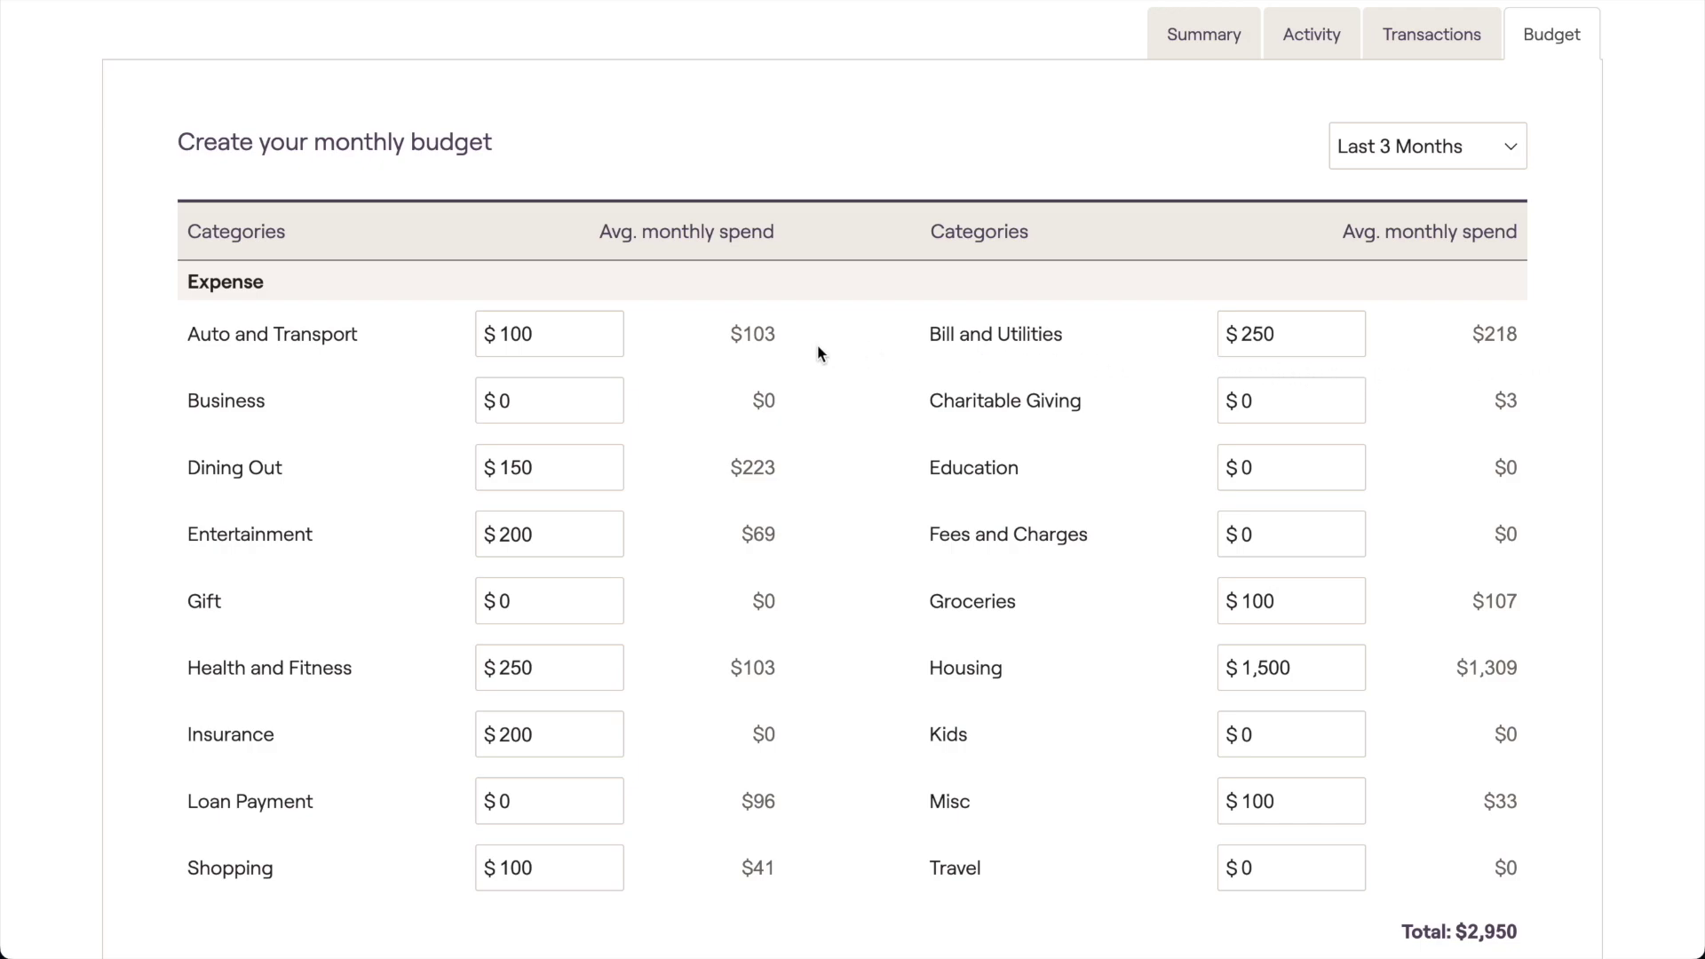
Change the Auto and Transport budget to 200 and Dining Out to 100.
click(600, 334)
key(BackSpace)
key(BackSpace)
key(BackSpace)
text(200)
drag(566, 468, 496, 471)
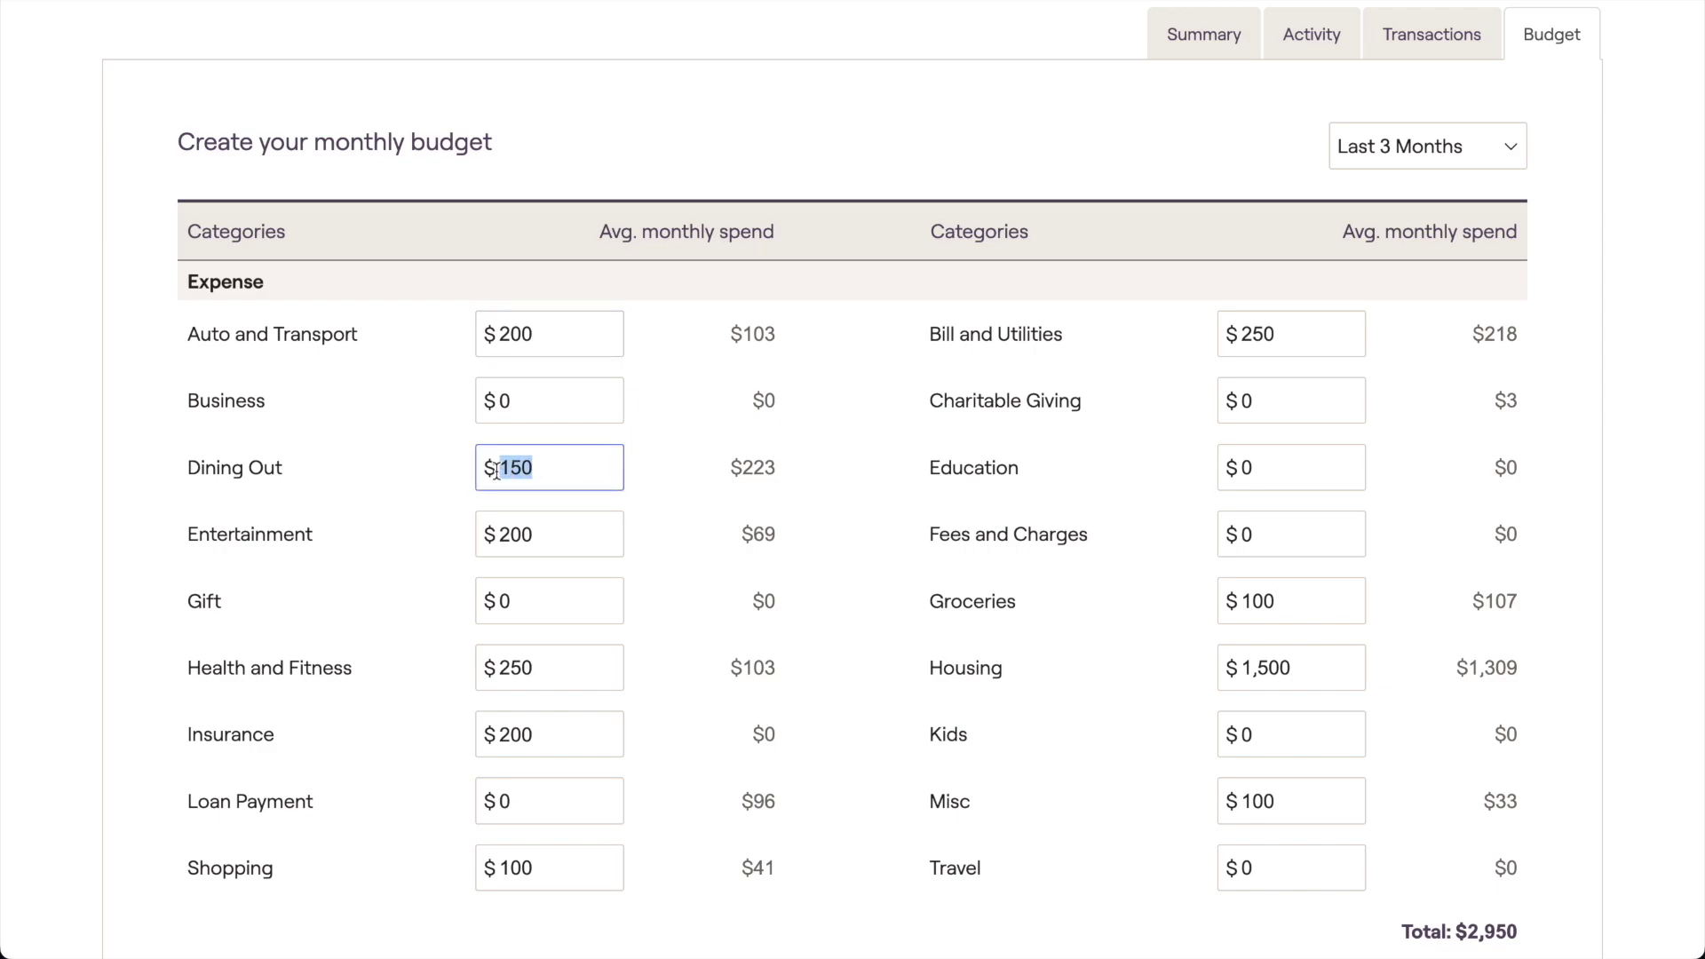
text(100)
click(641, 470)
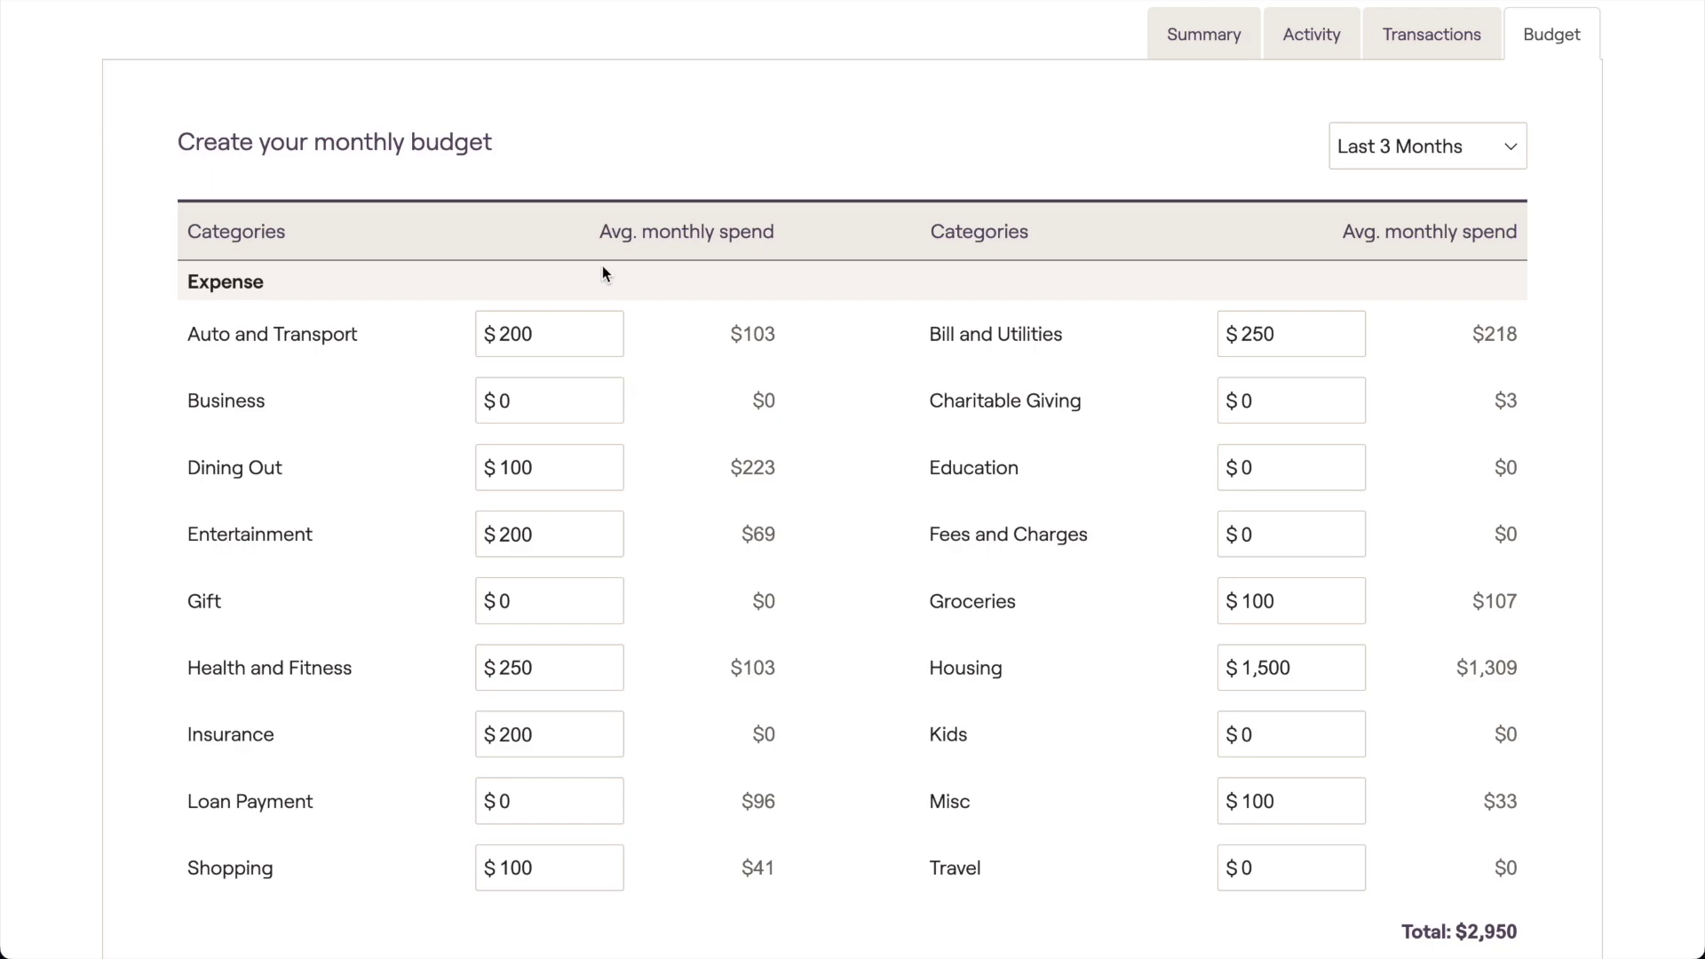
drag(597, 234, 773, 233)
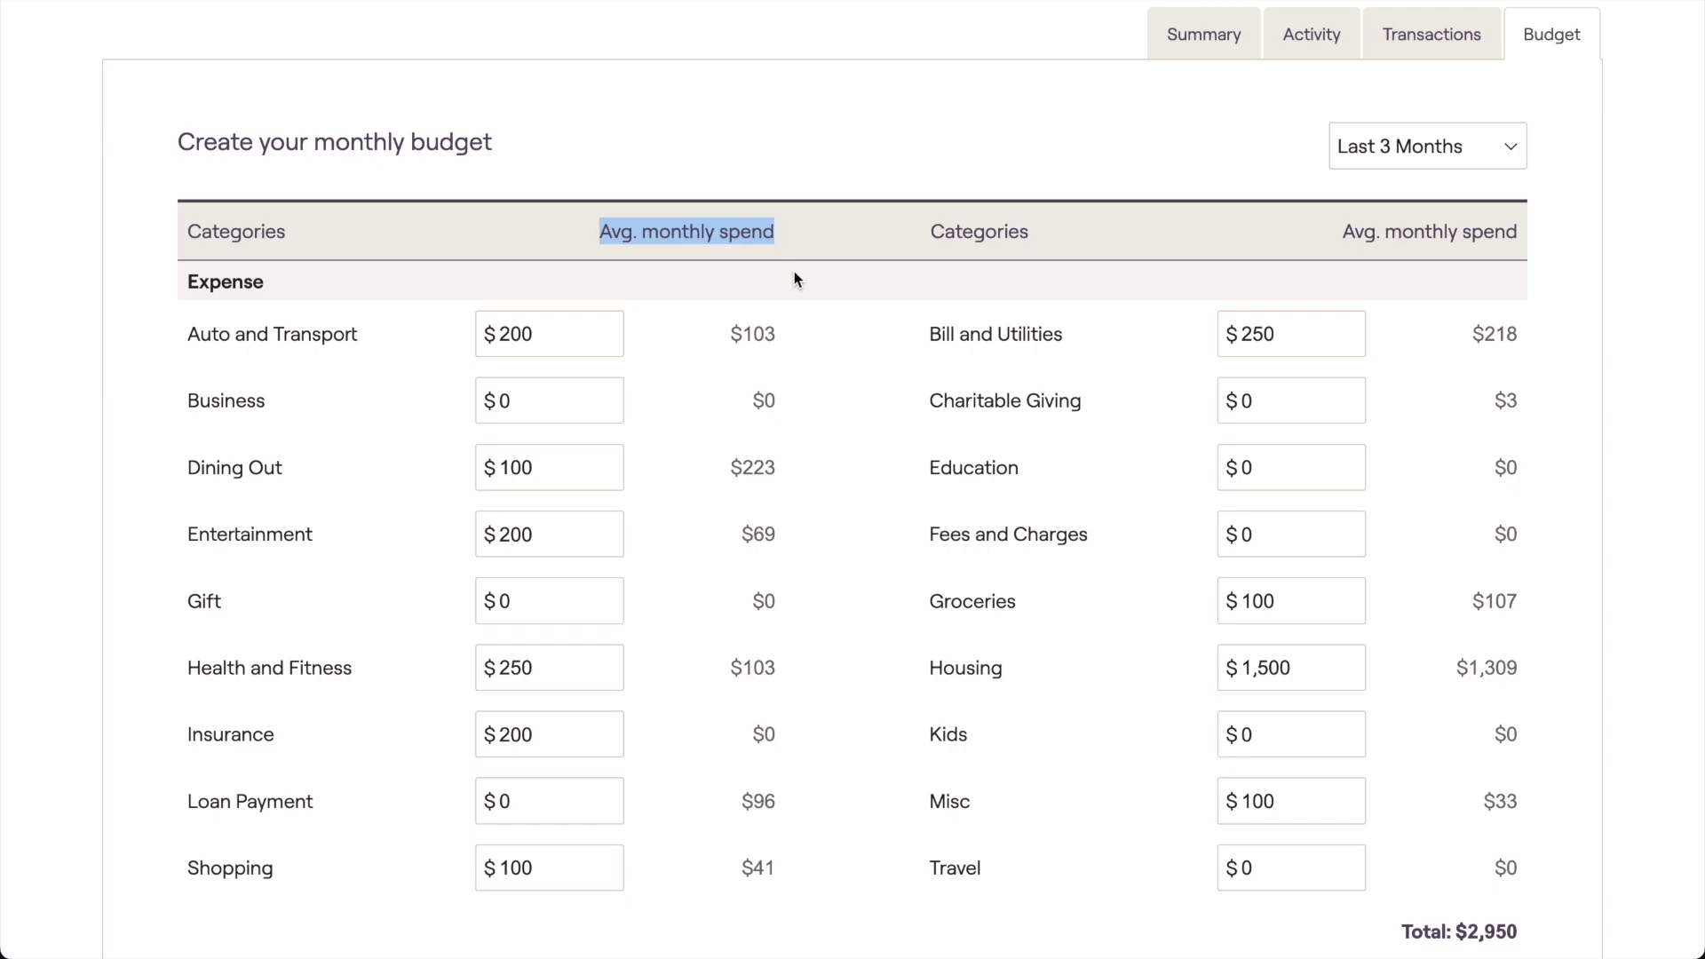
click(1339, 163)
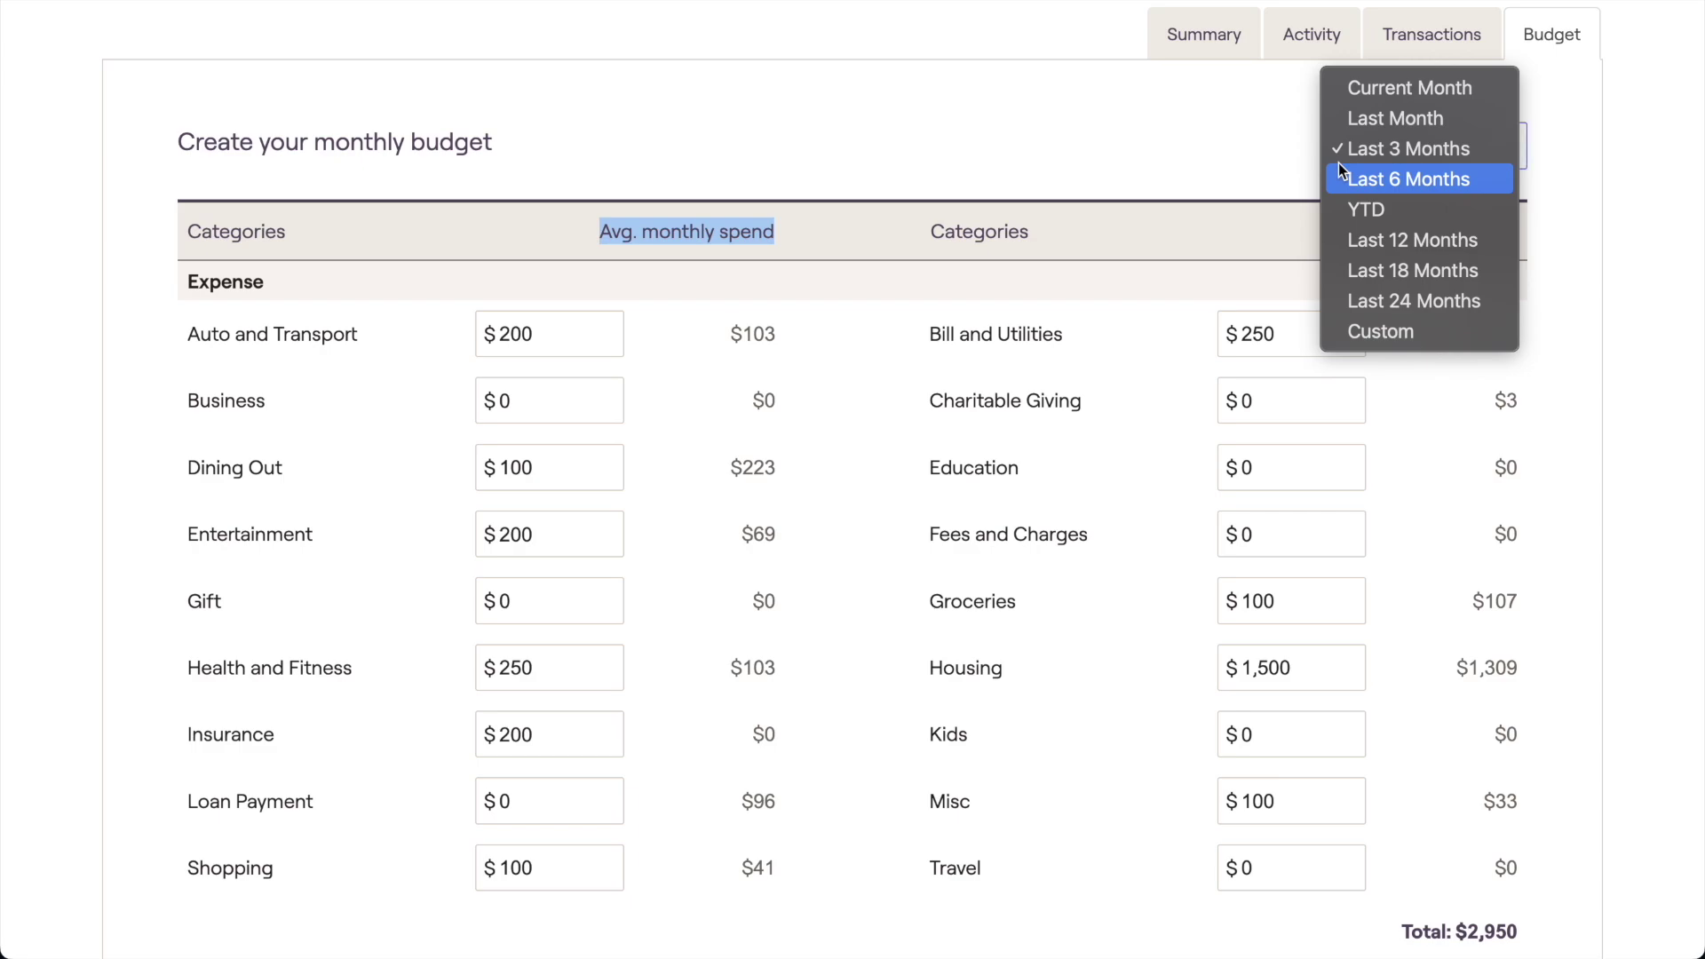
click(1340, 169)
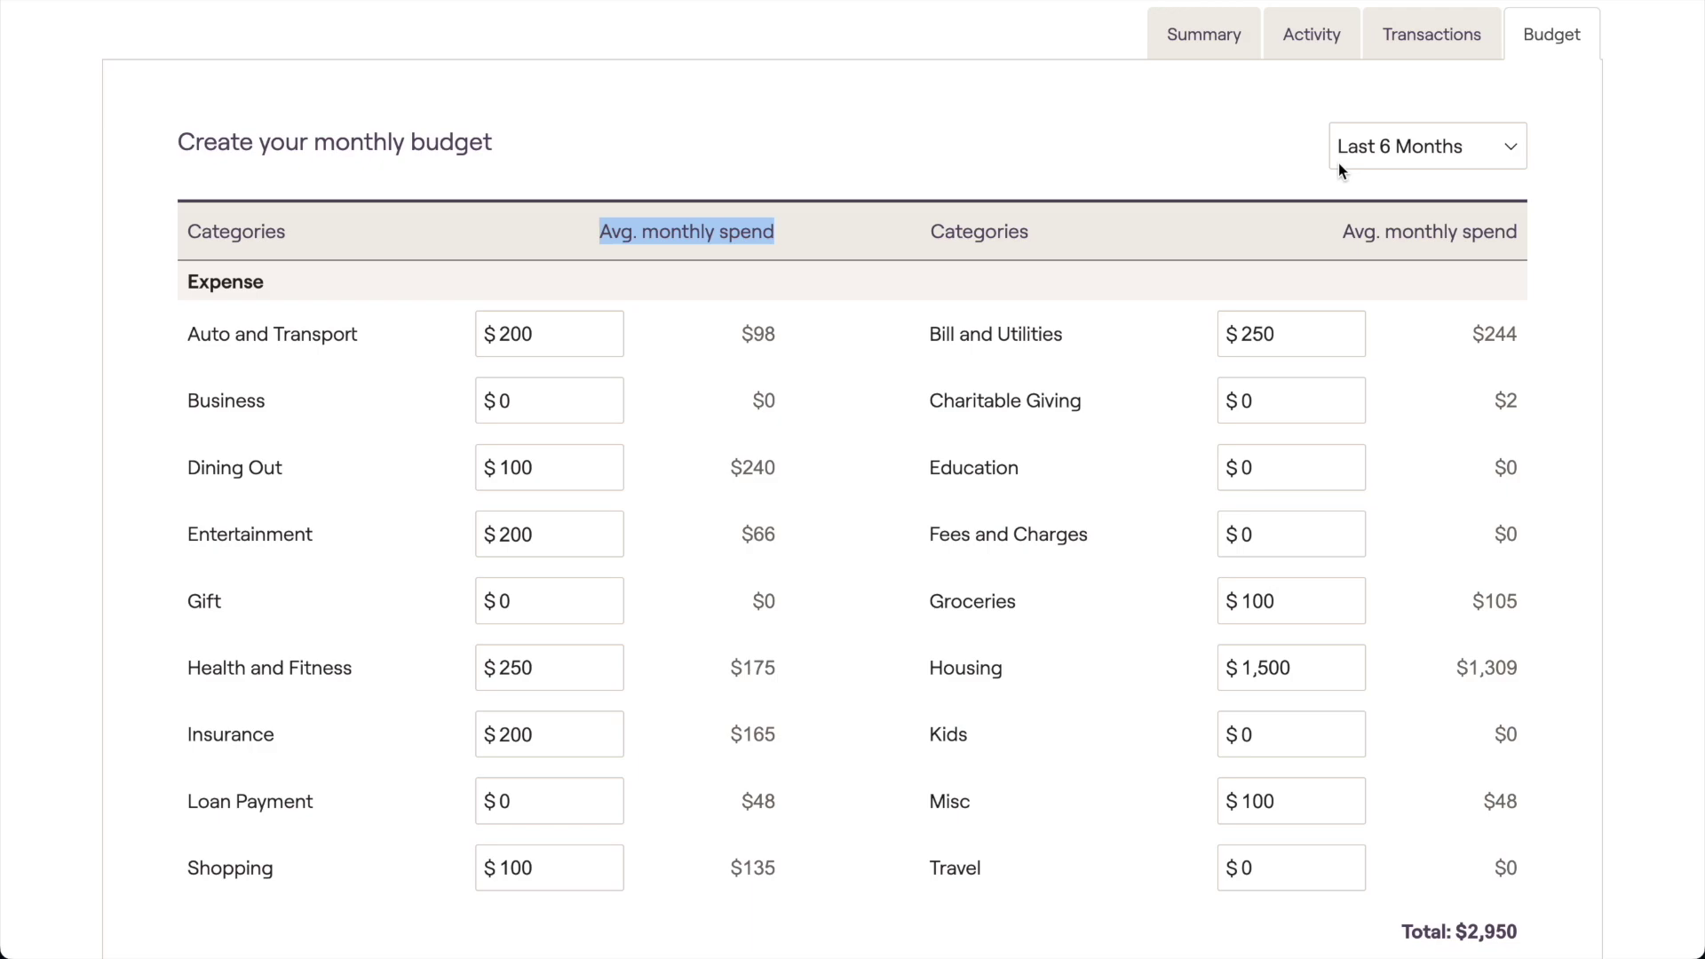
click(1339, 162)
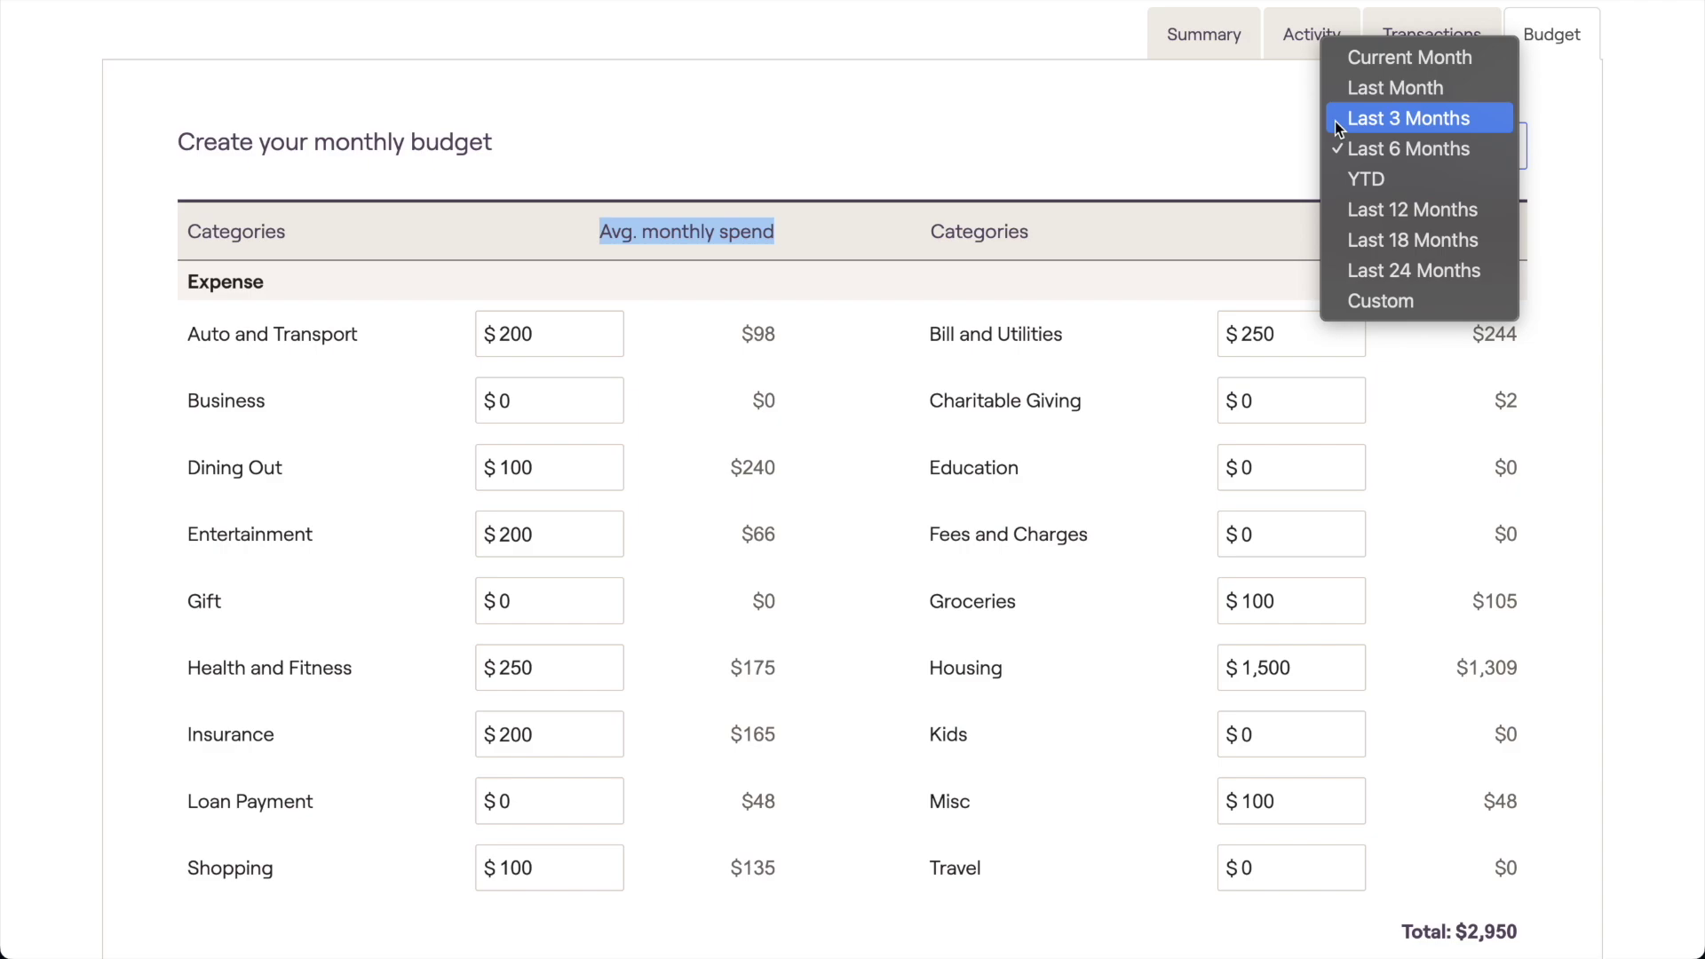
click(1335, 121)
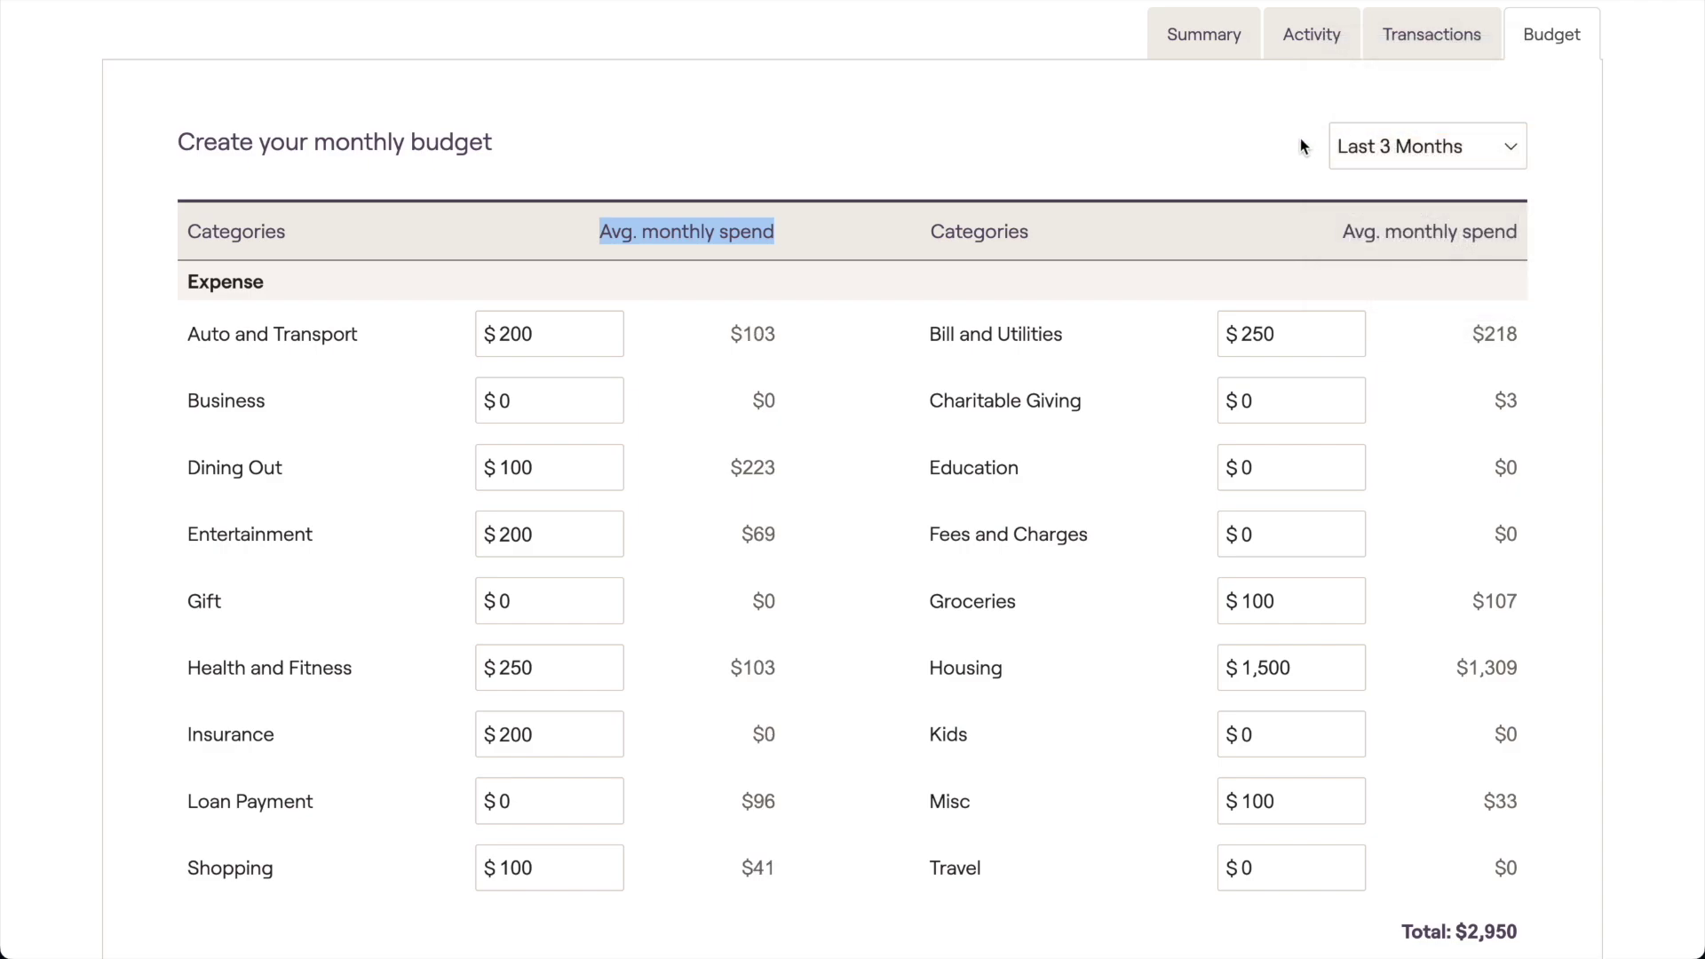
click(1301, 139)
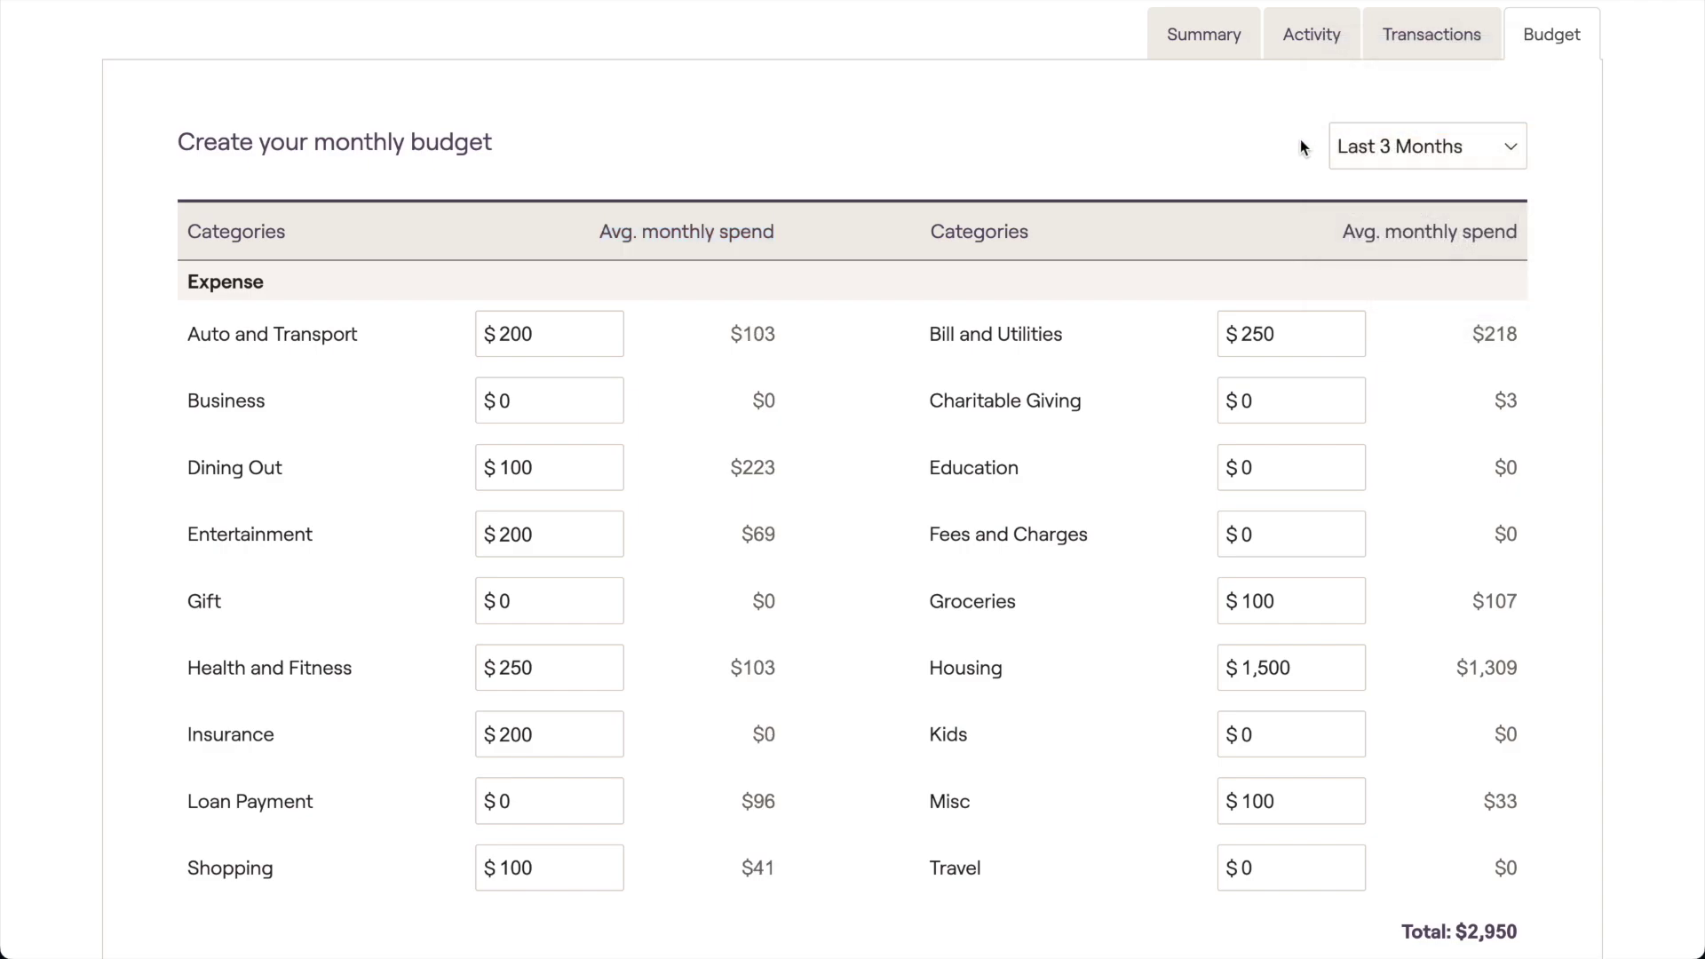
scroll(1300, 141, down, 4)
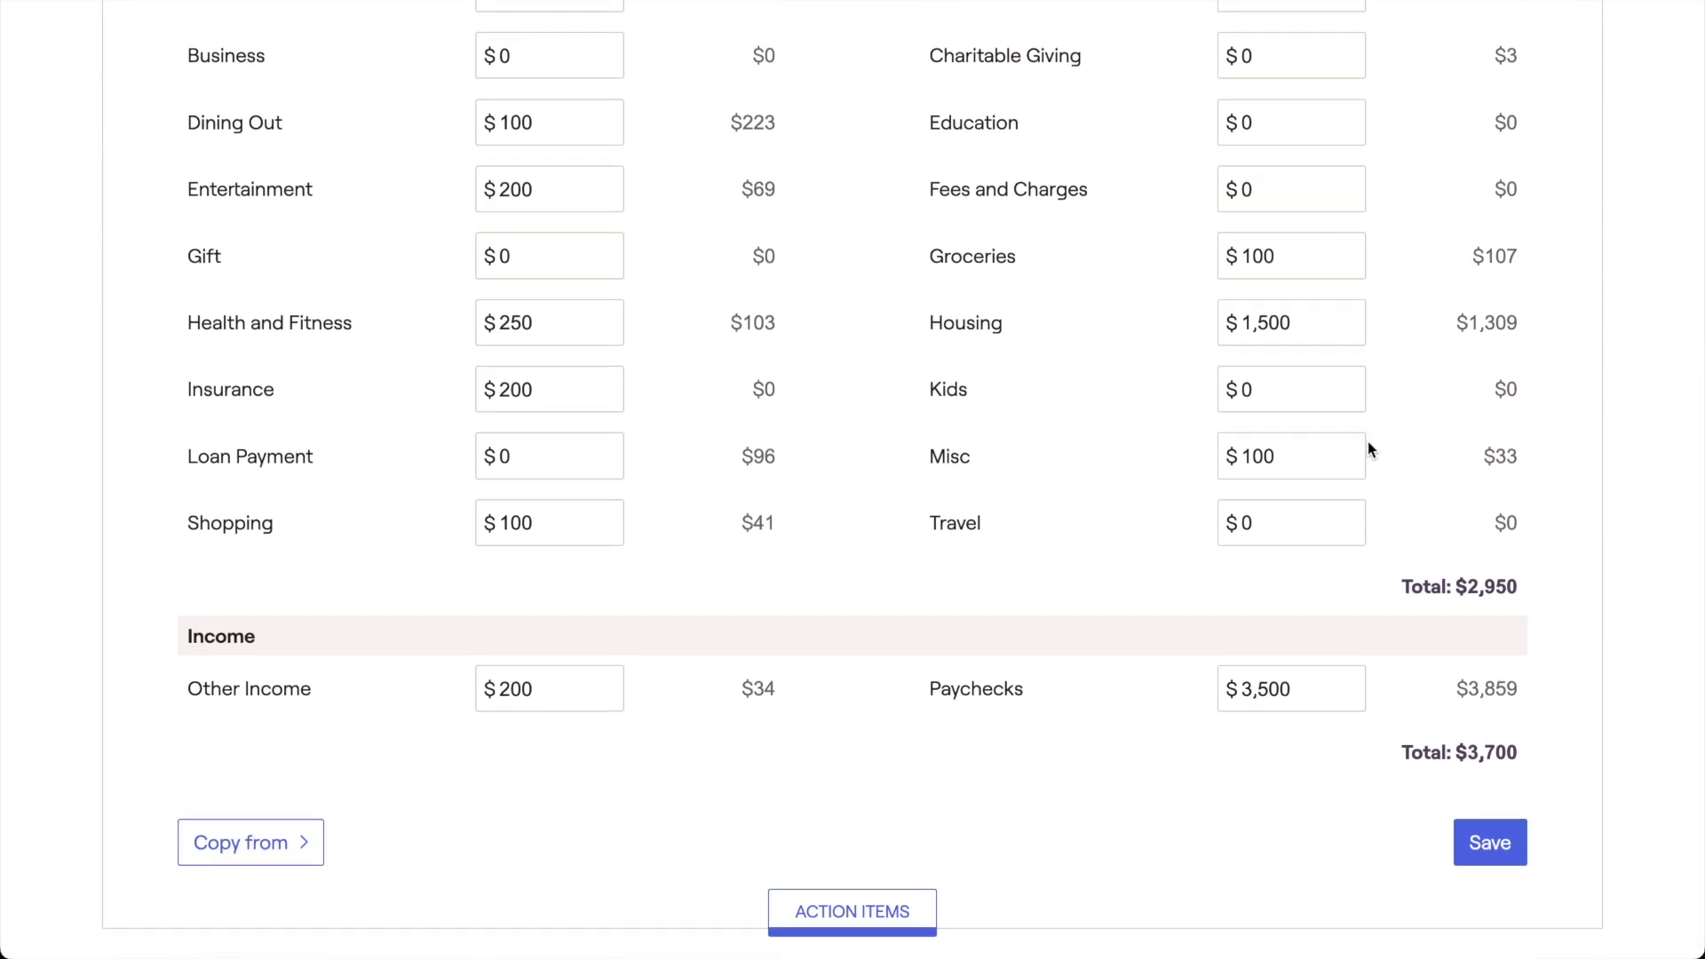
drag(1392, 588, 1531, 597)
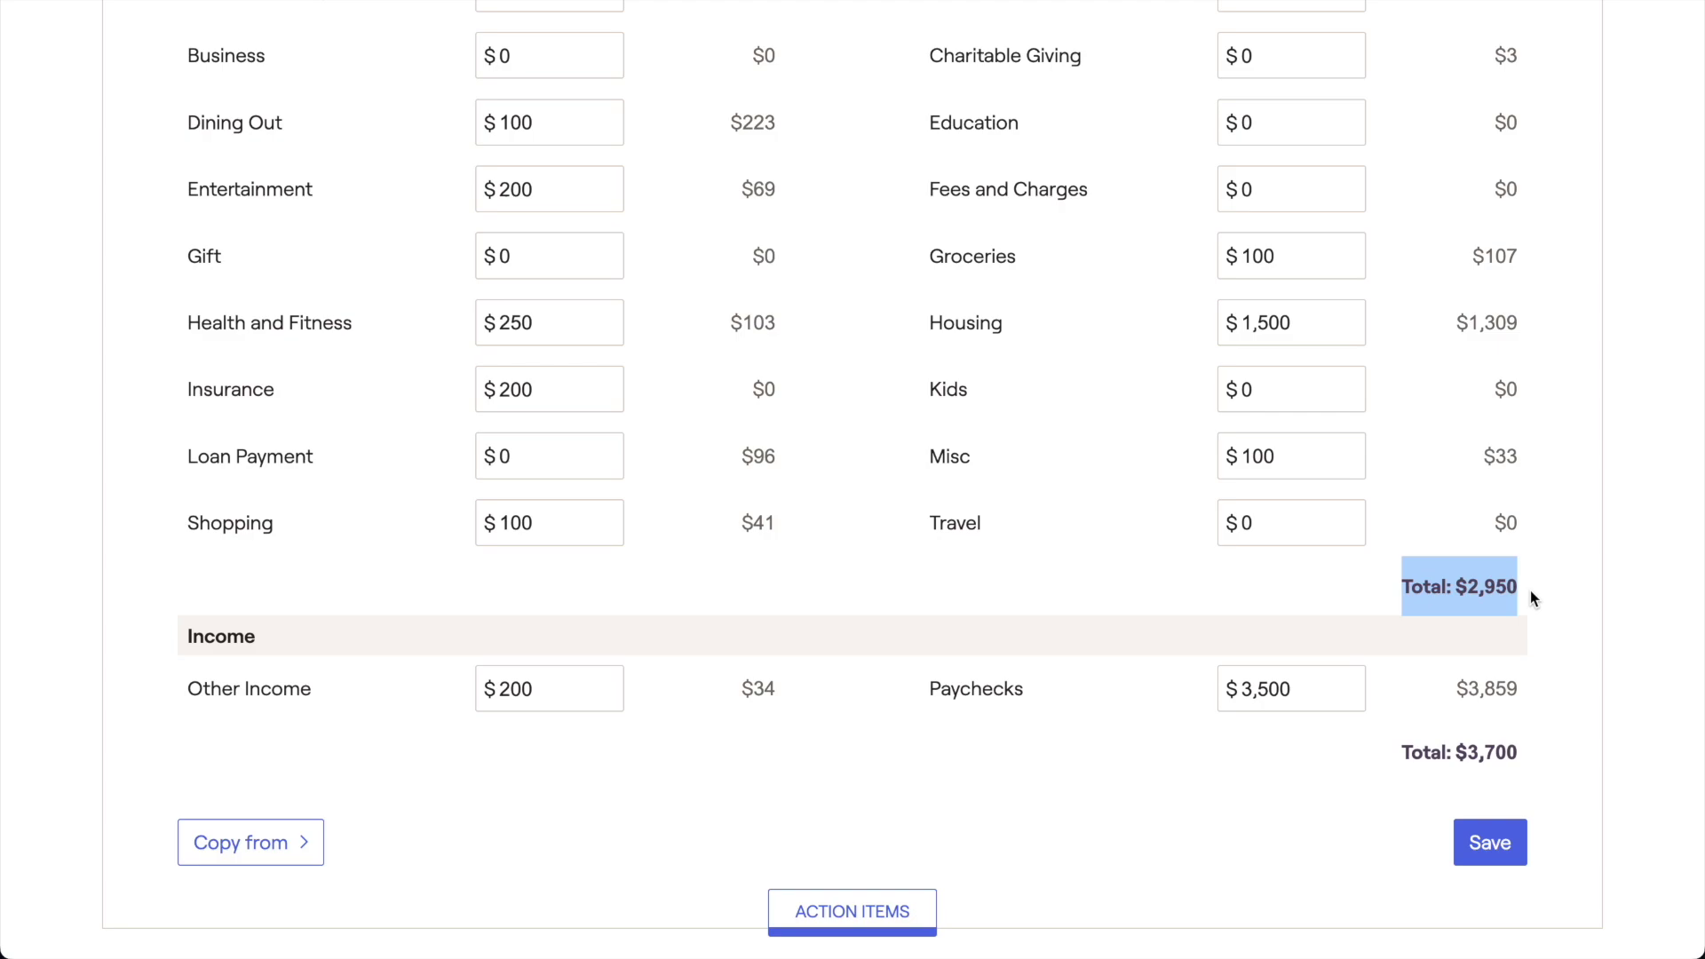
click(1531, 590)
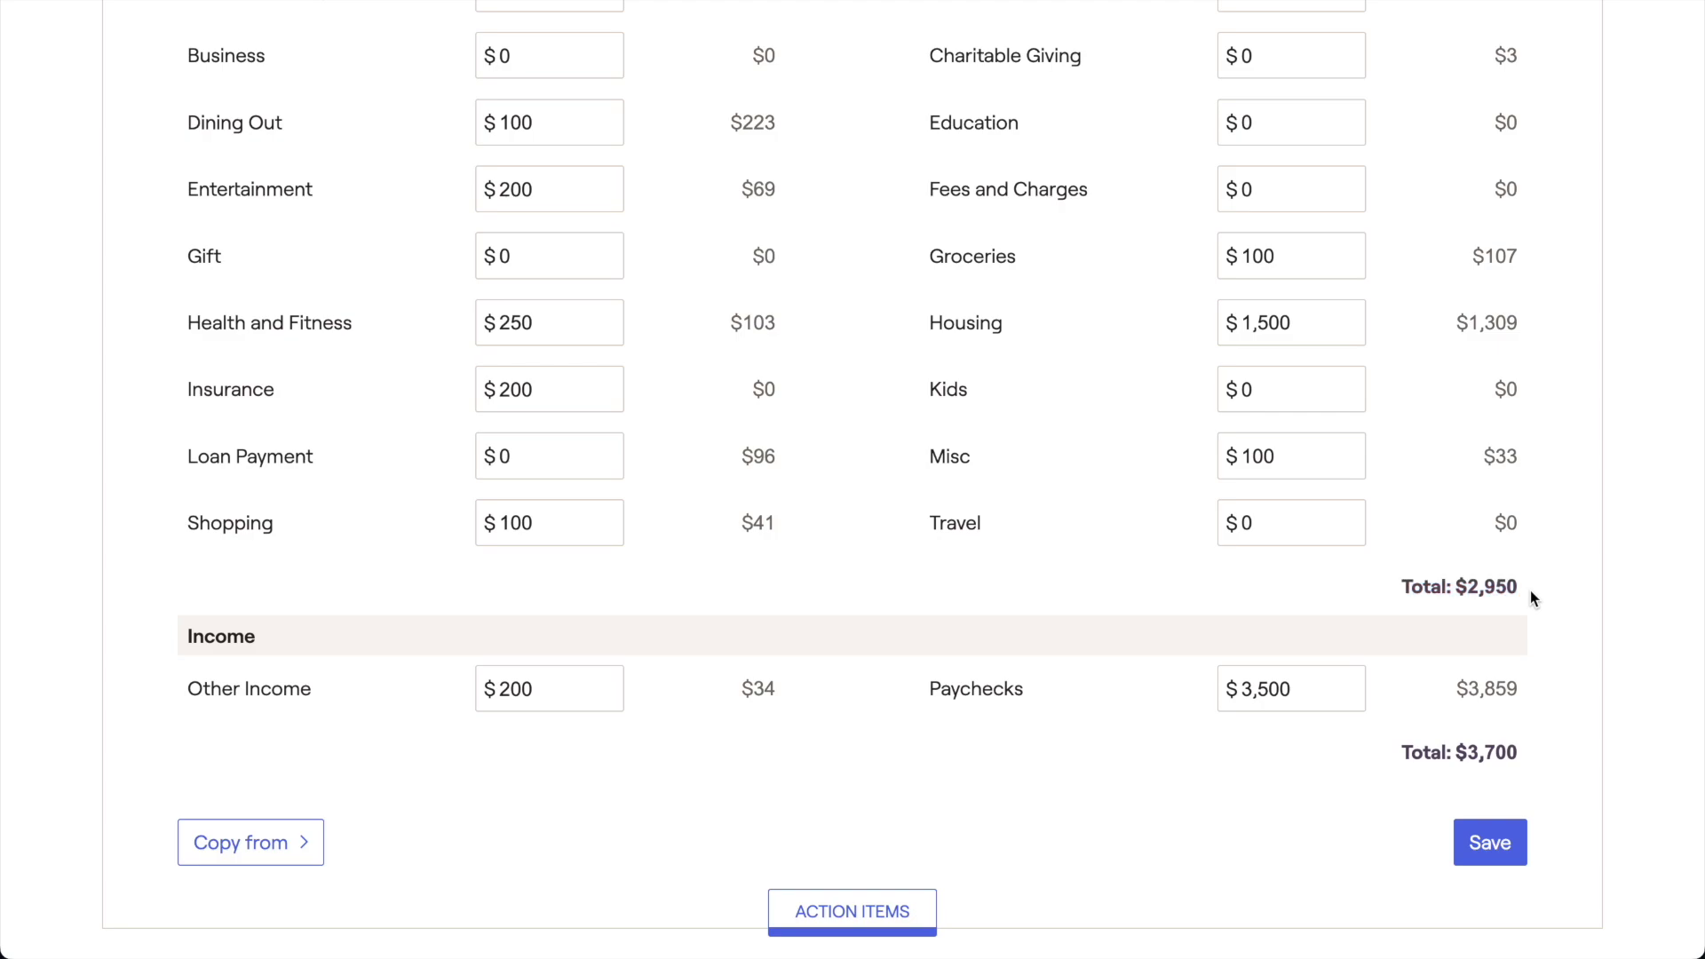
scroll(1531, 589, up, 4)
scroll(1530, 590, up, 5)
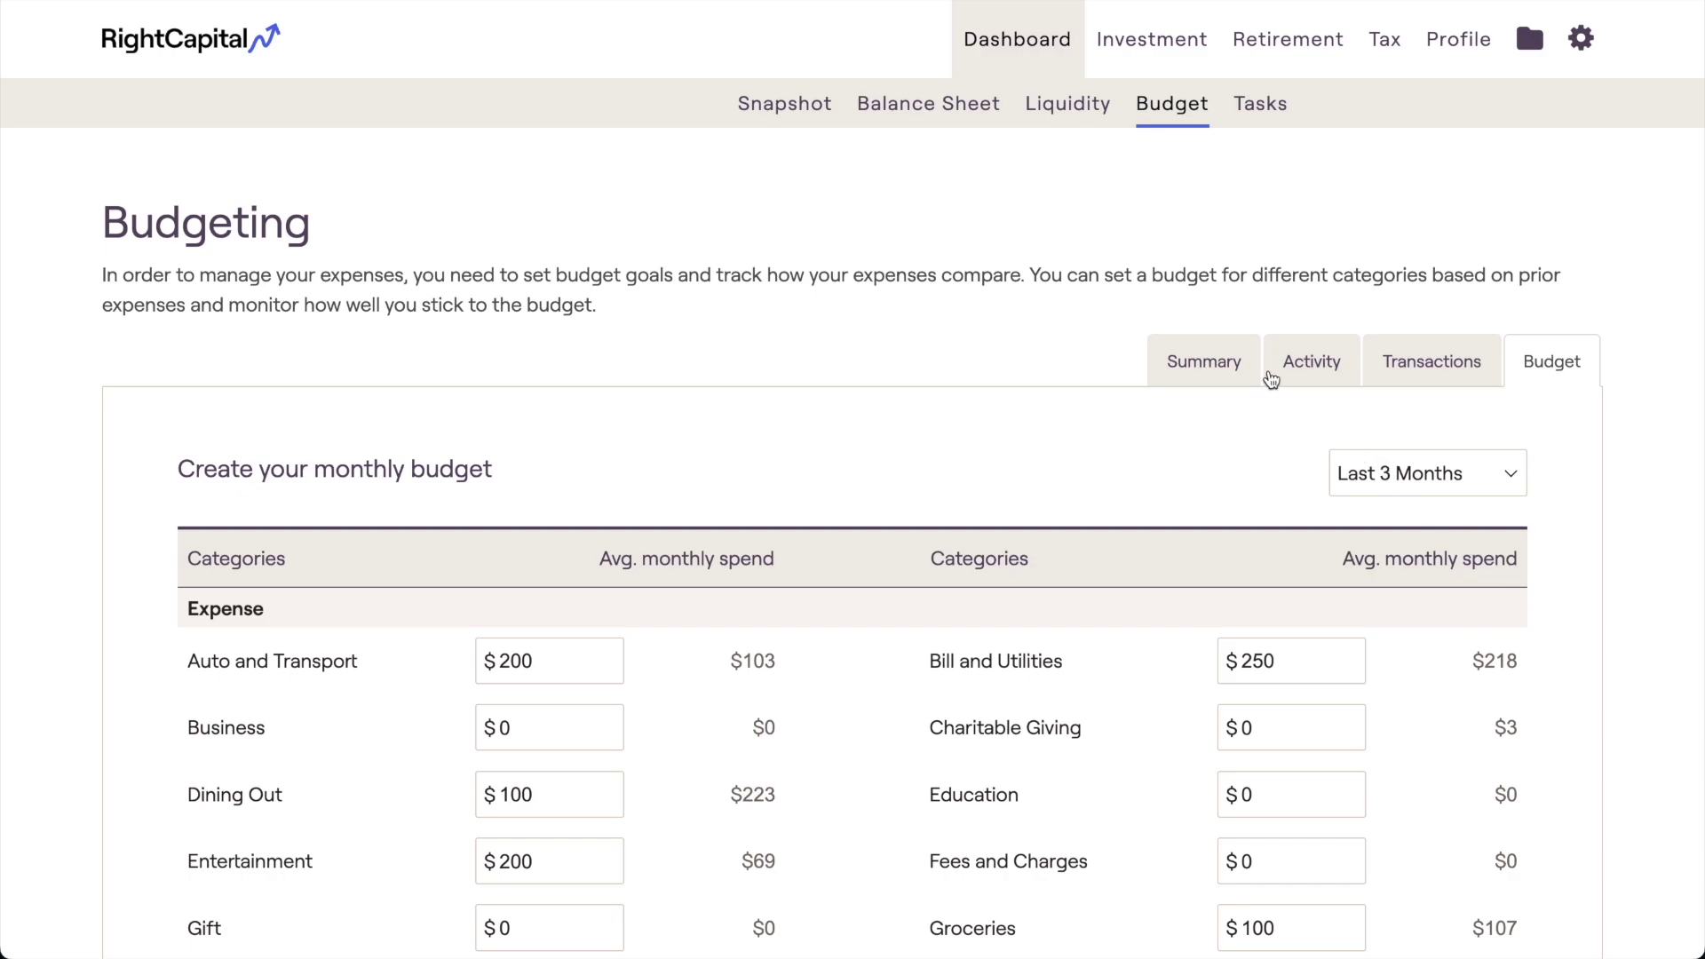
Return to the Summary and review every category bar, with $2,402 remaining overall.
click(1257, 369)
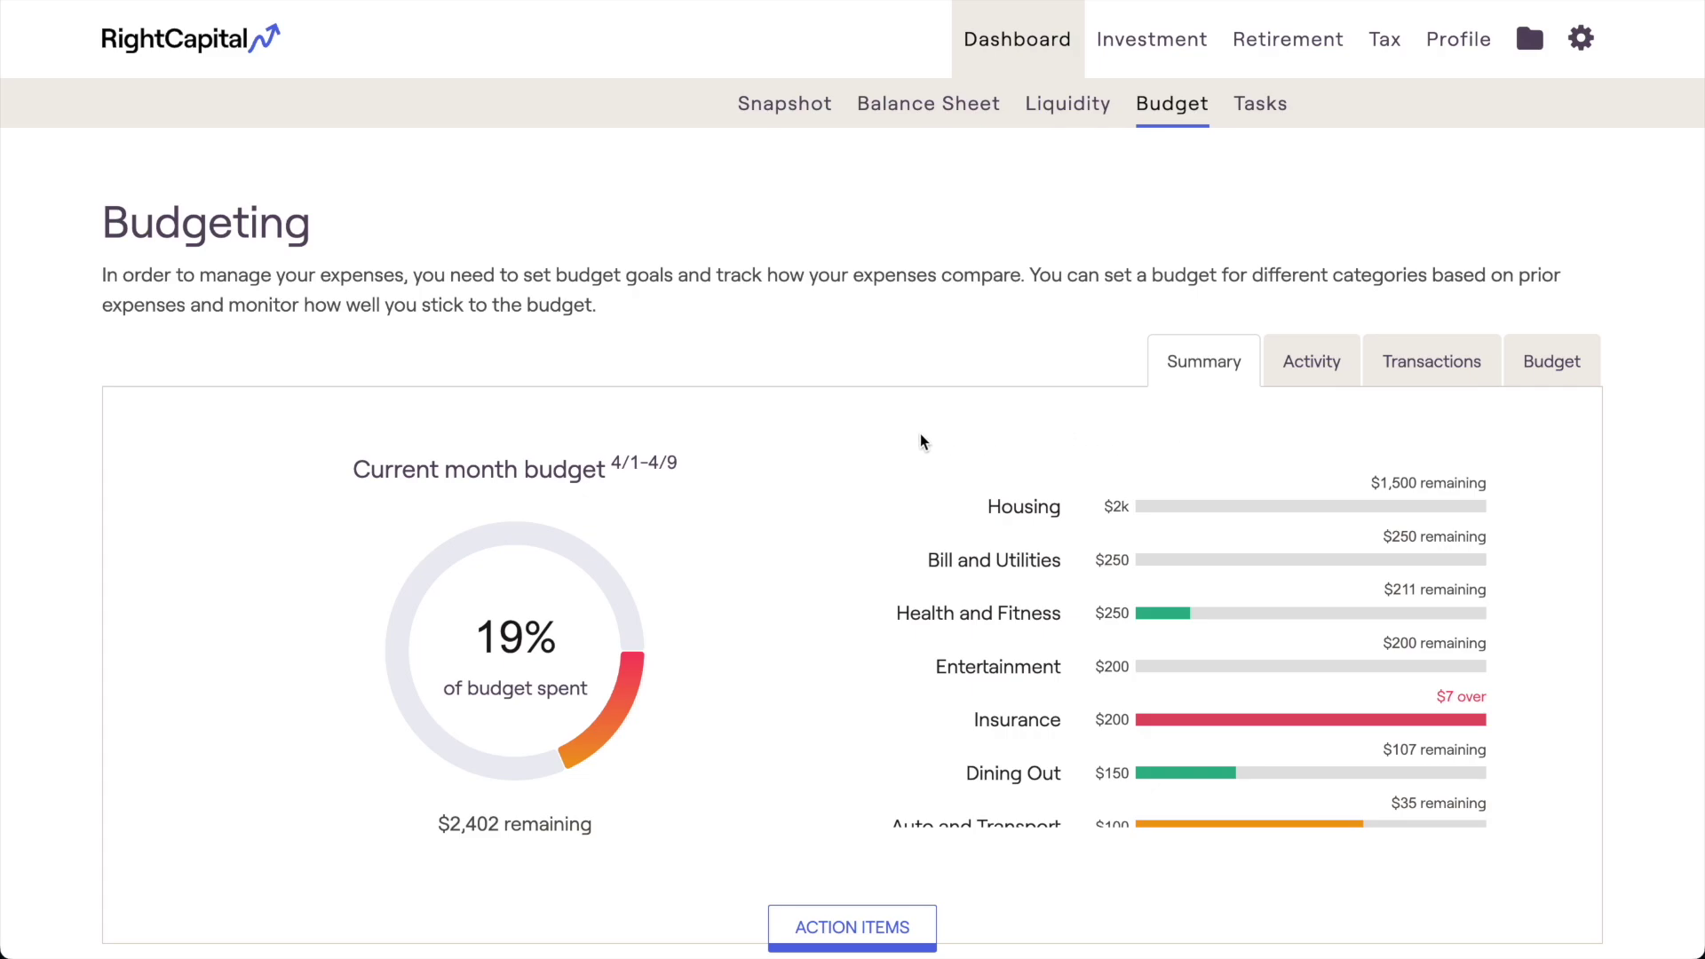
drag(611, 462, 677, 467)
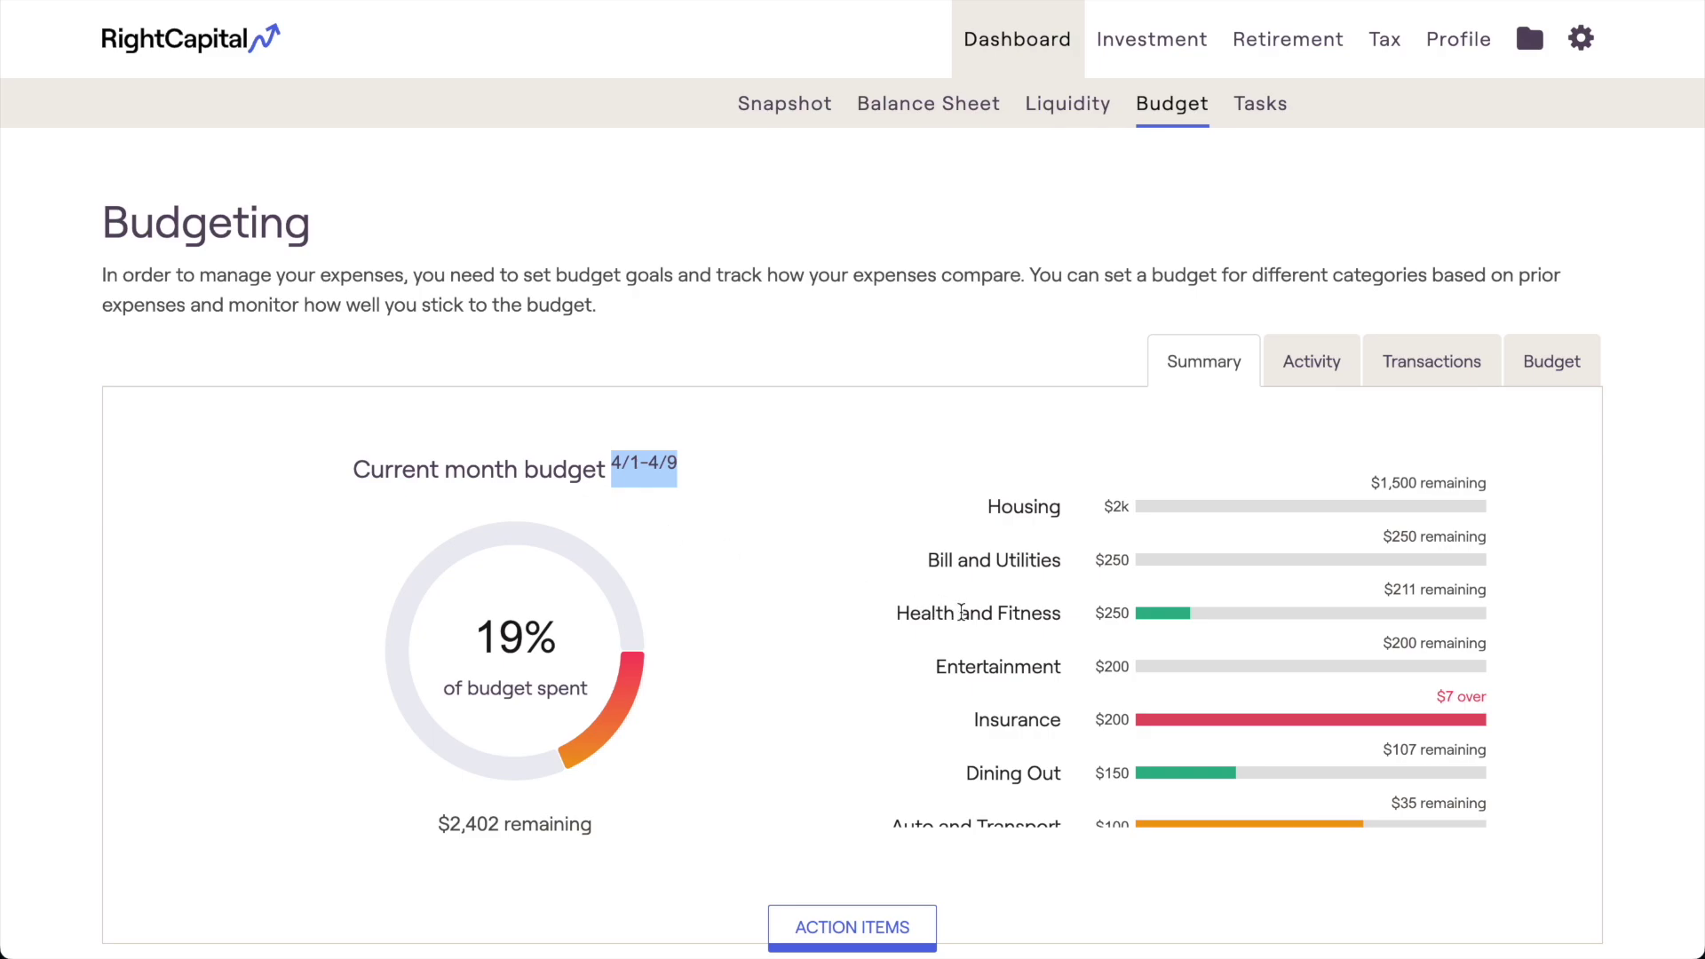
scroll(962, 612, down, 1)
scroll(962, 612, down, 2)
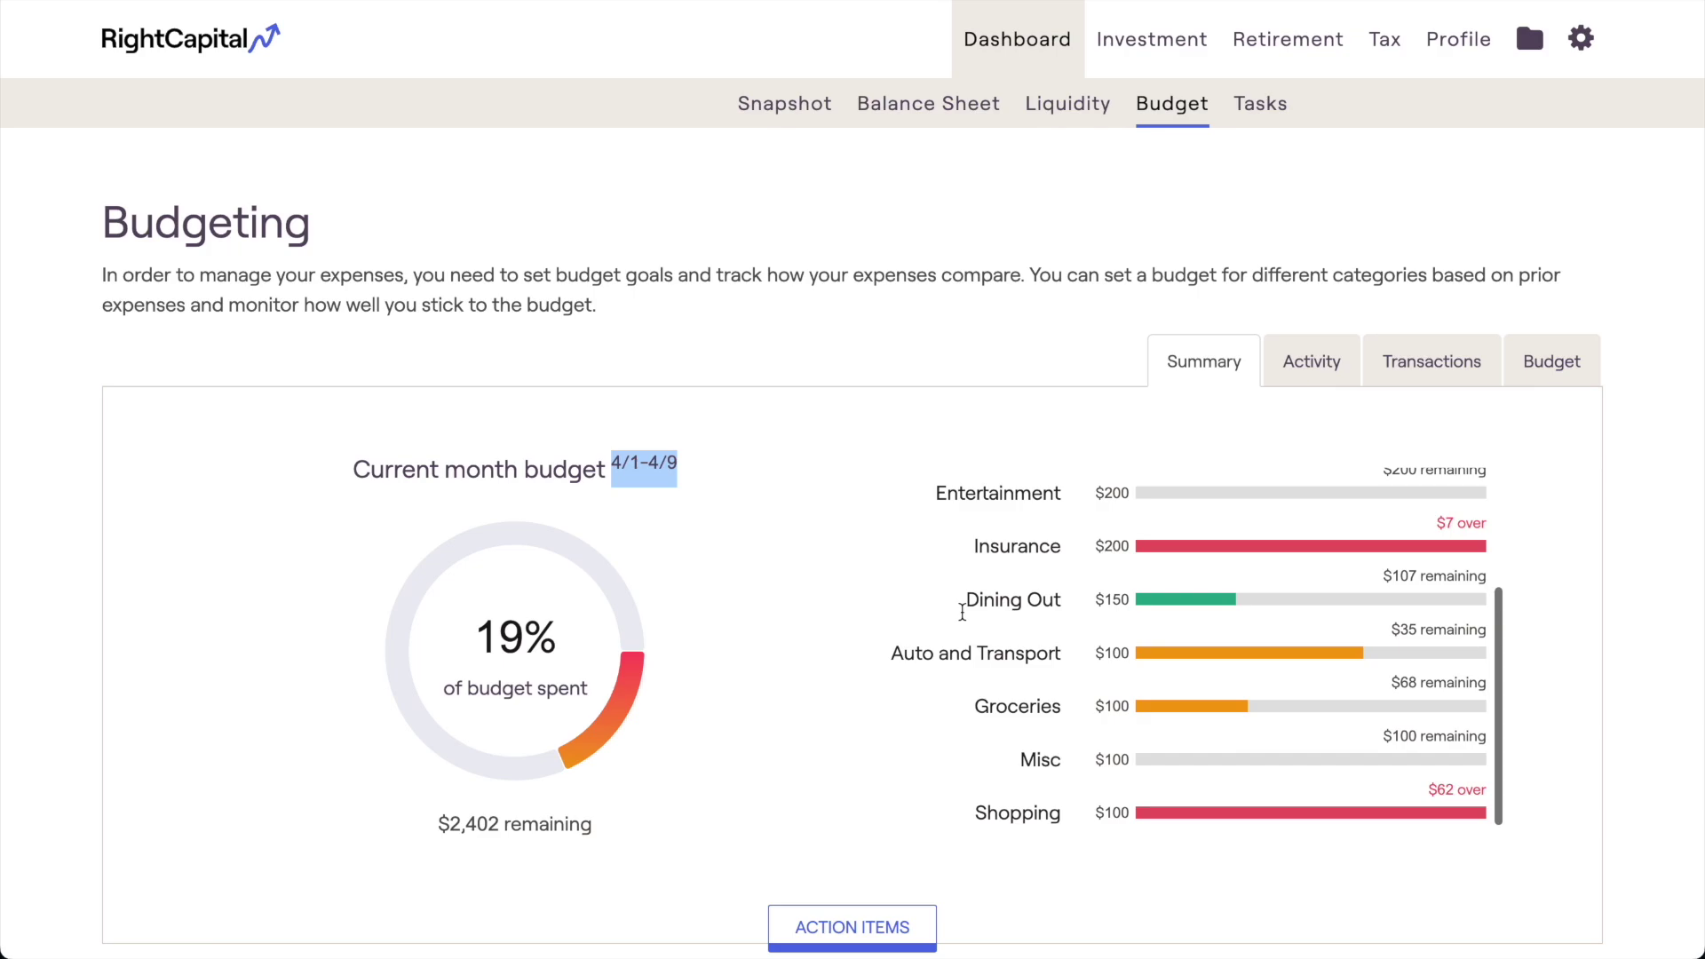
click(962, 611)
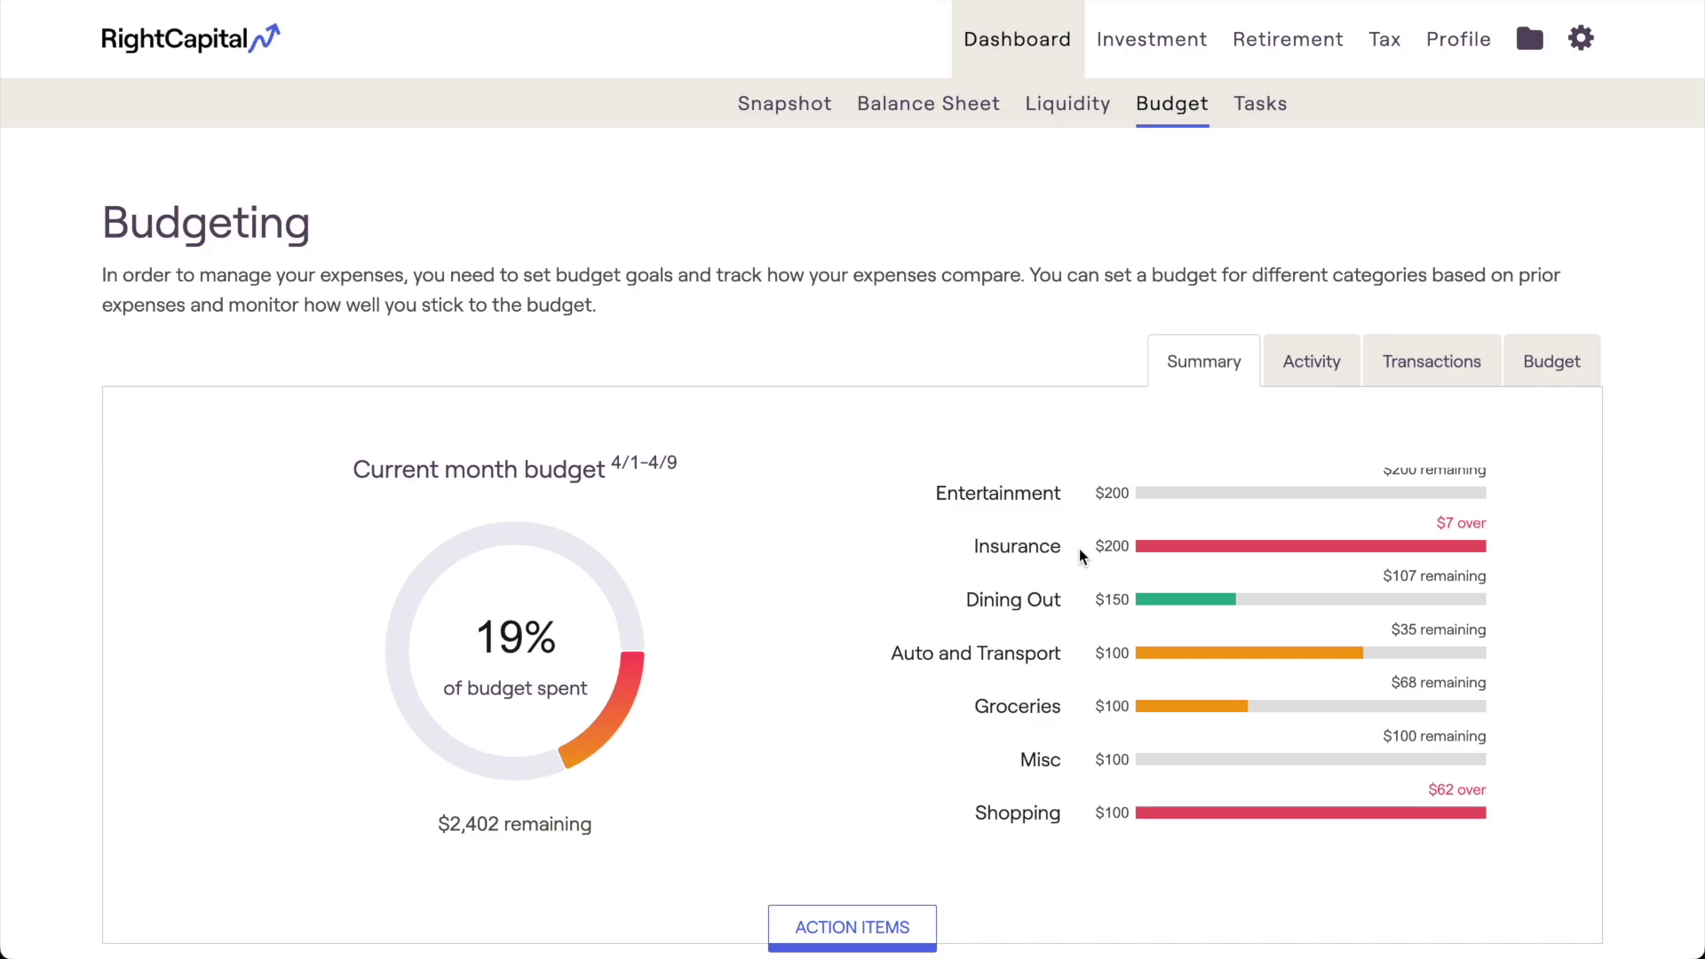
Include the business credit card among the budget's tracked accounts and save.
scroll(897, 925, down, 3)
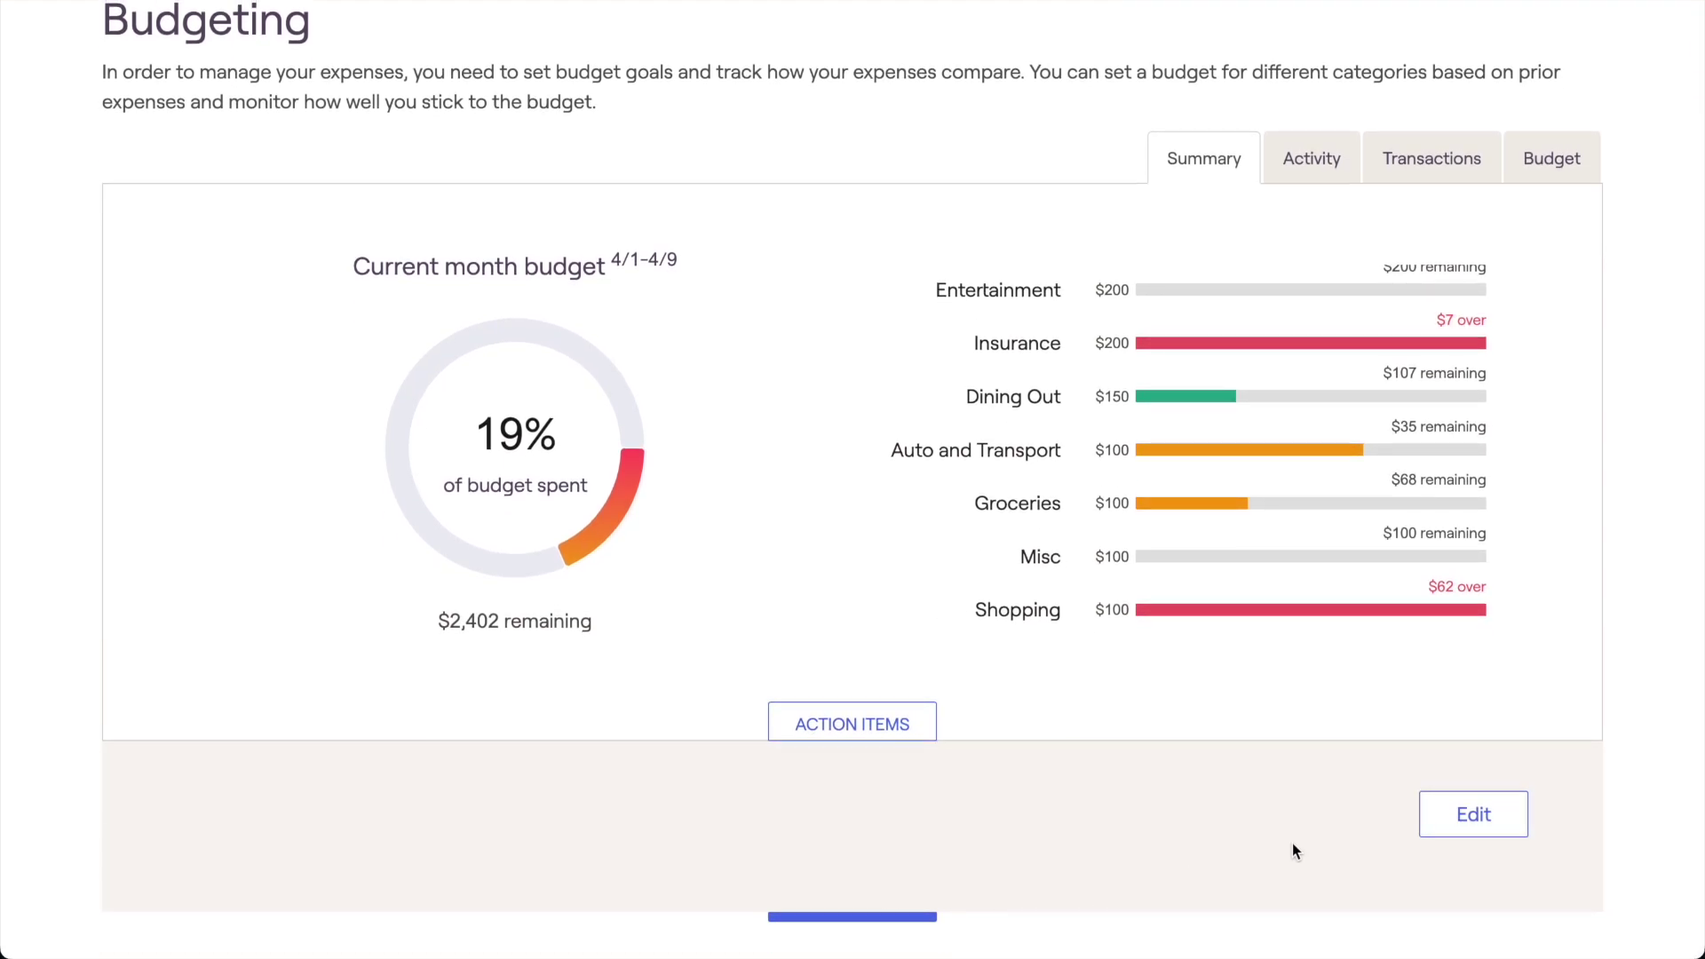
click(1425, 817)
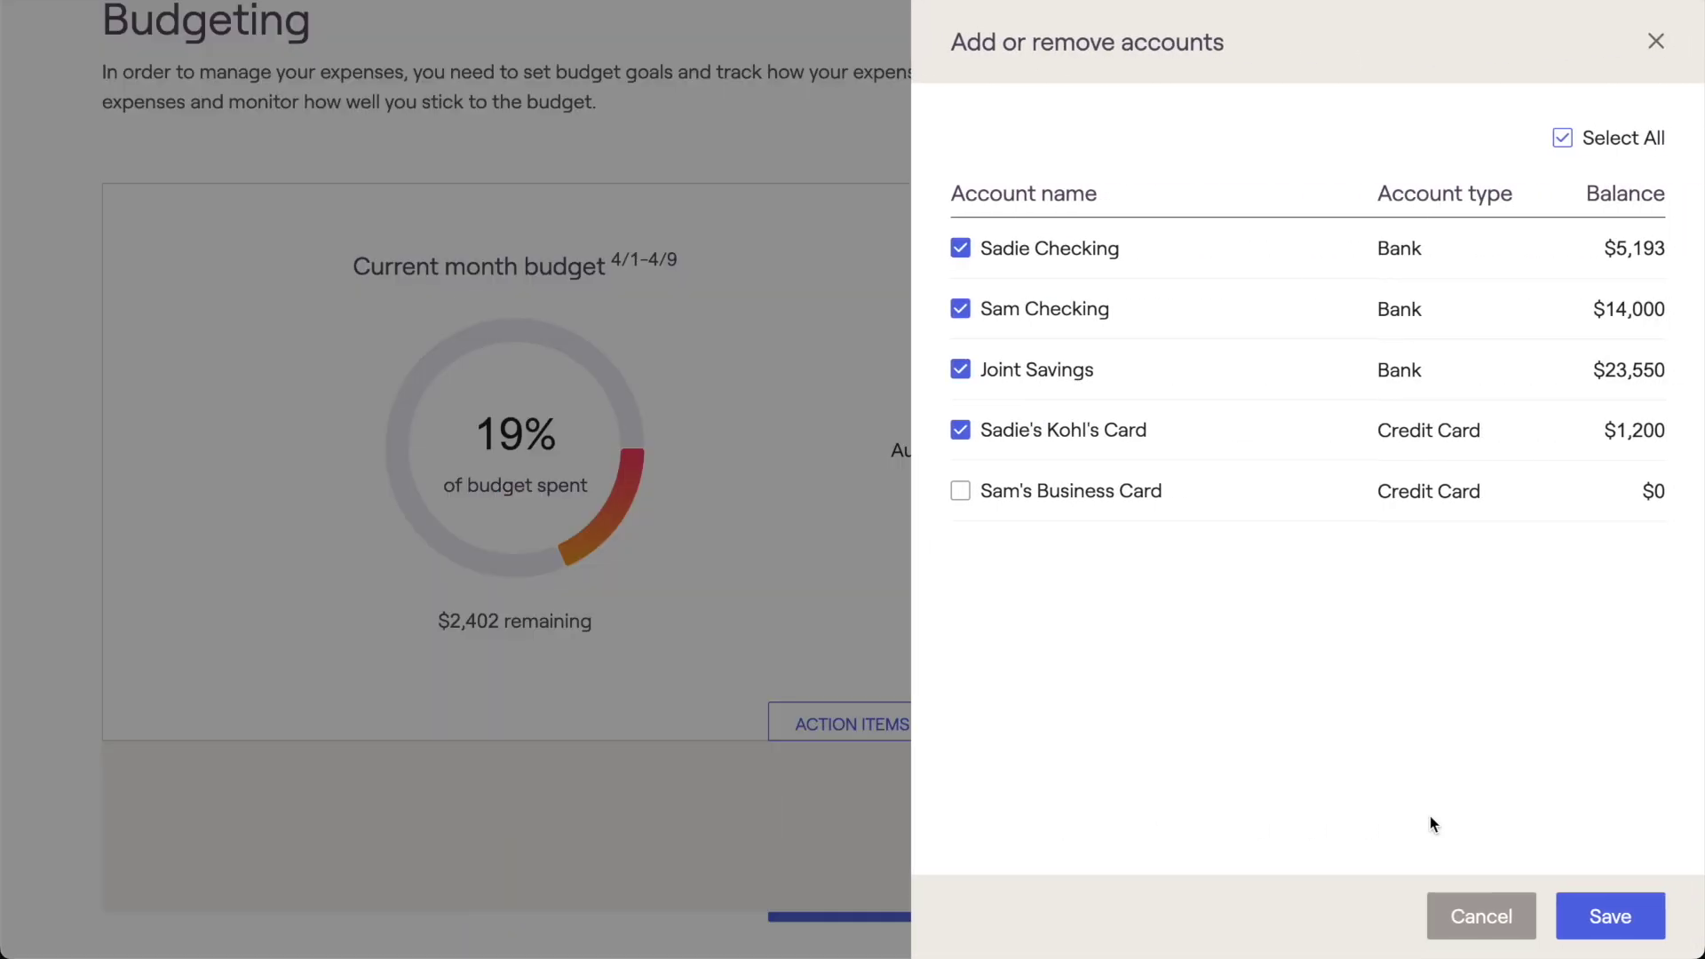
click(1095, 509)
click(1610, 915)
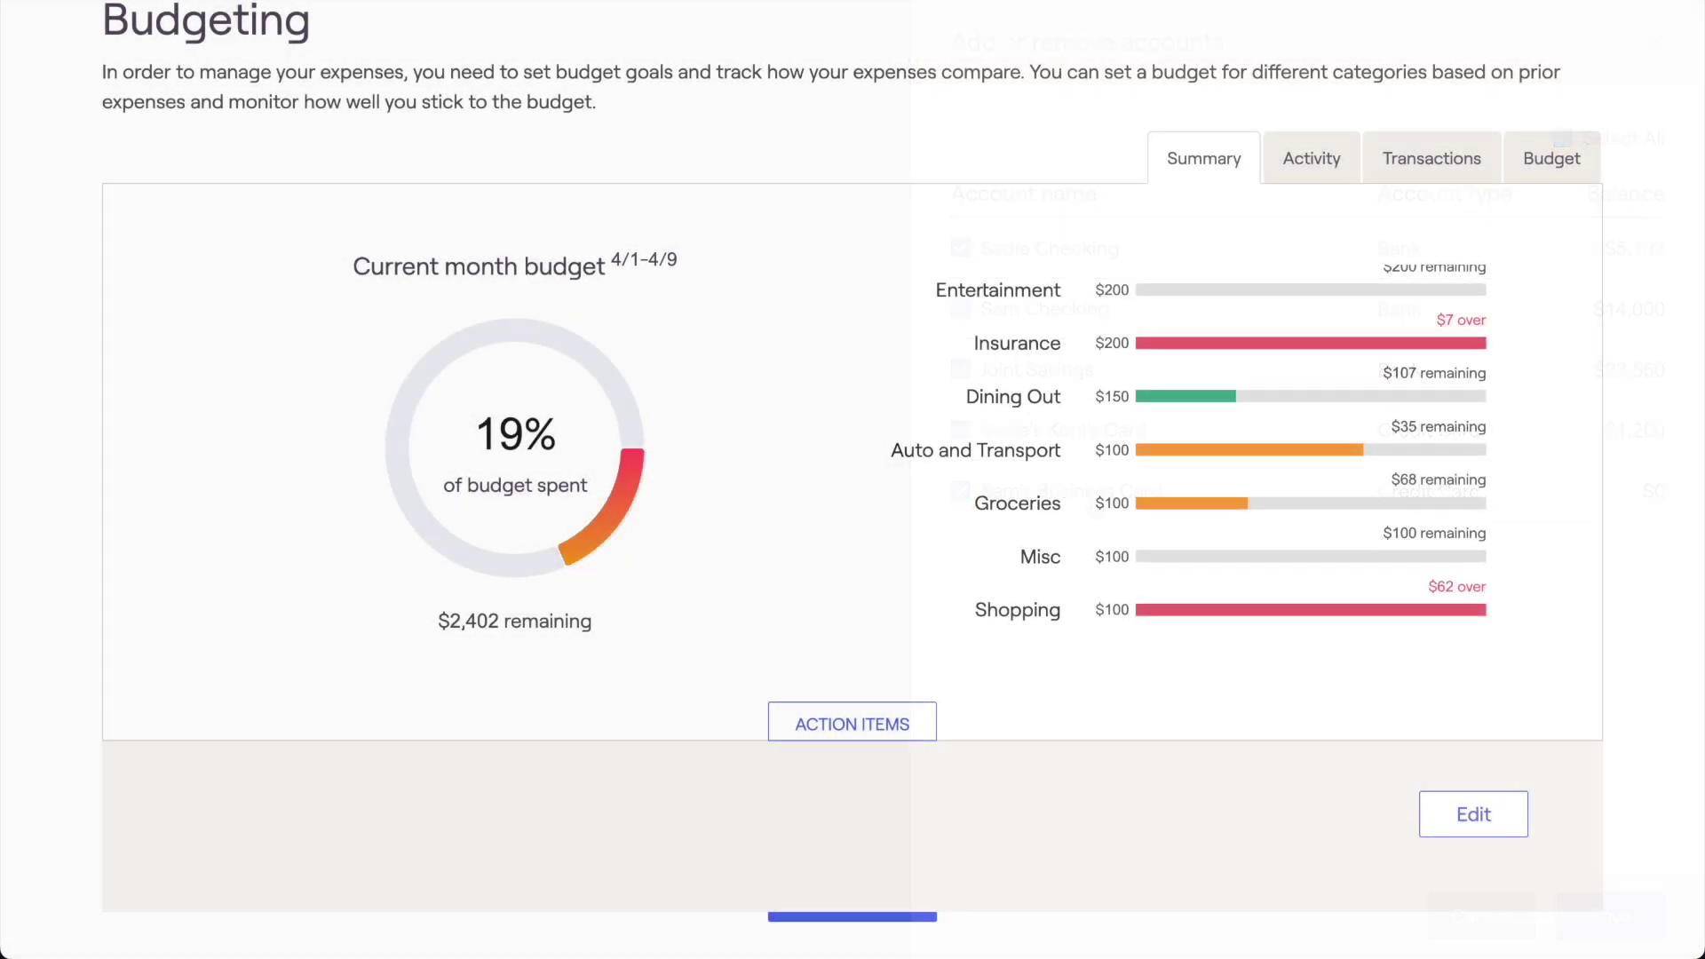
scroll(1600, 302, up, 3)
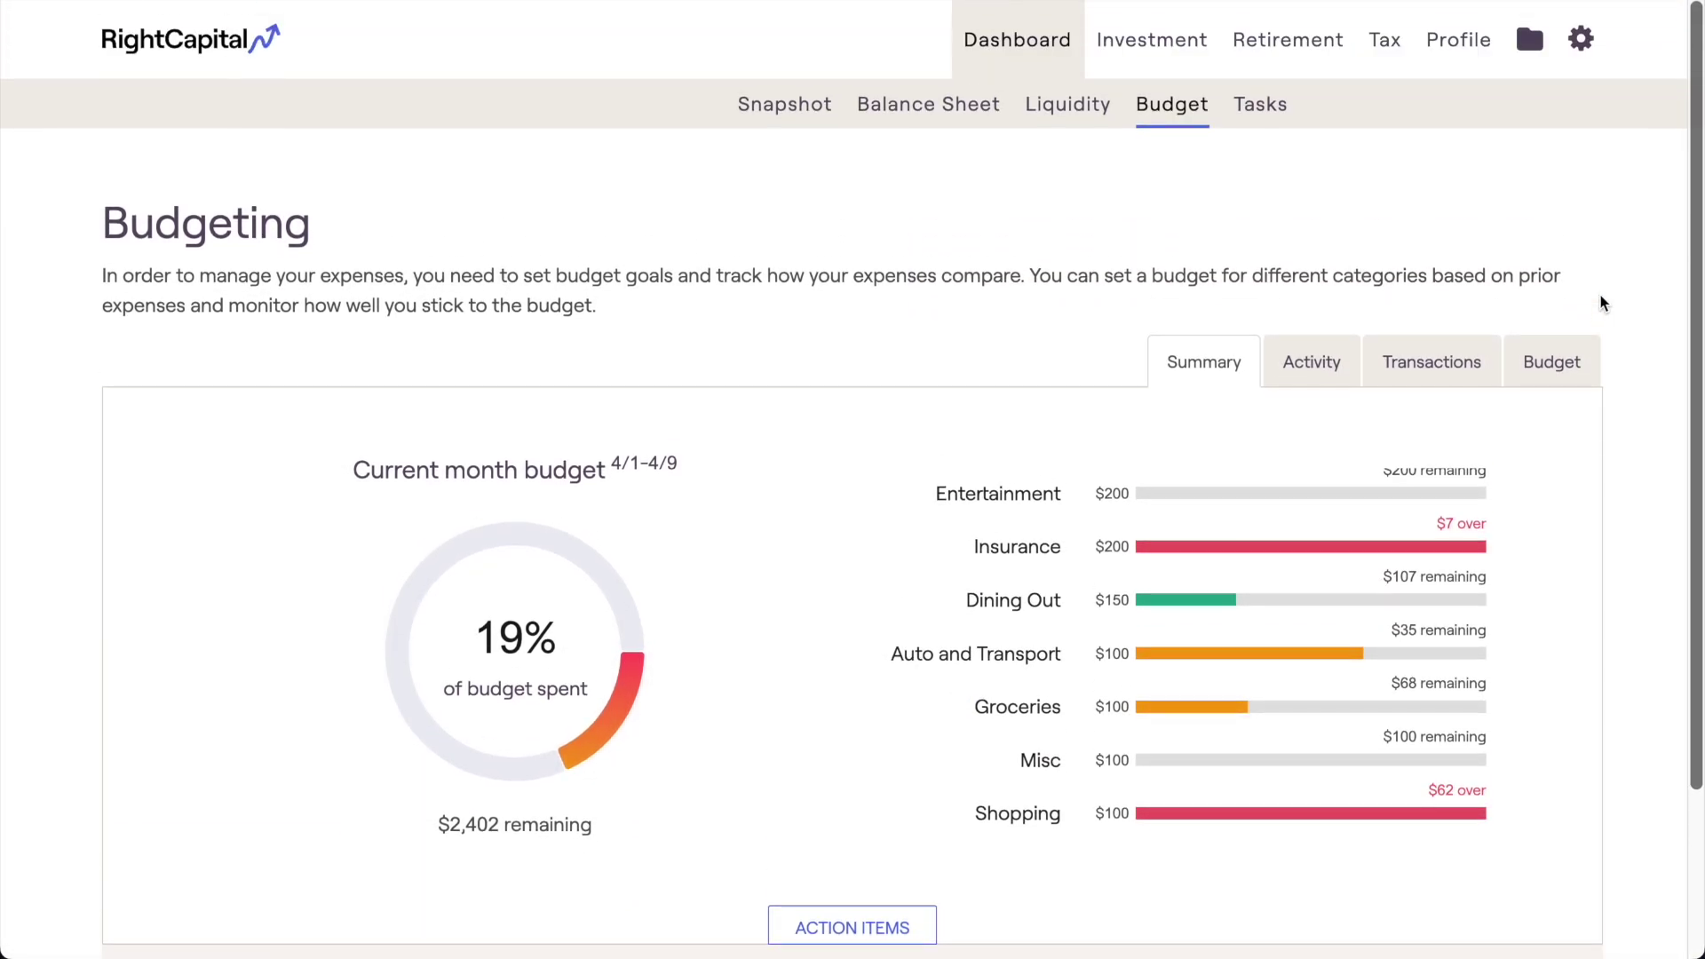
Chart income over time: Paychecks $11,577 and Other Income $102, totalling $11,679.
click(1349, 380)
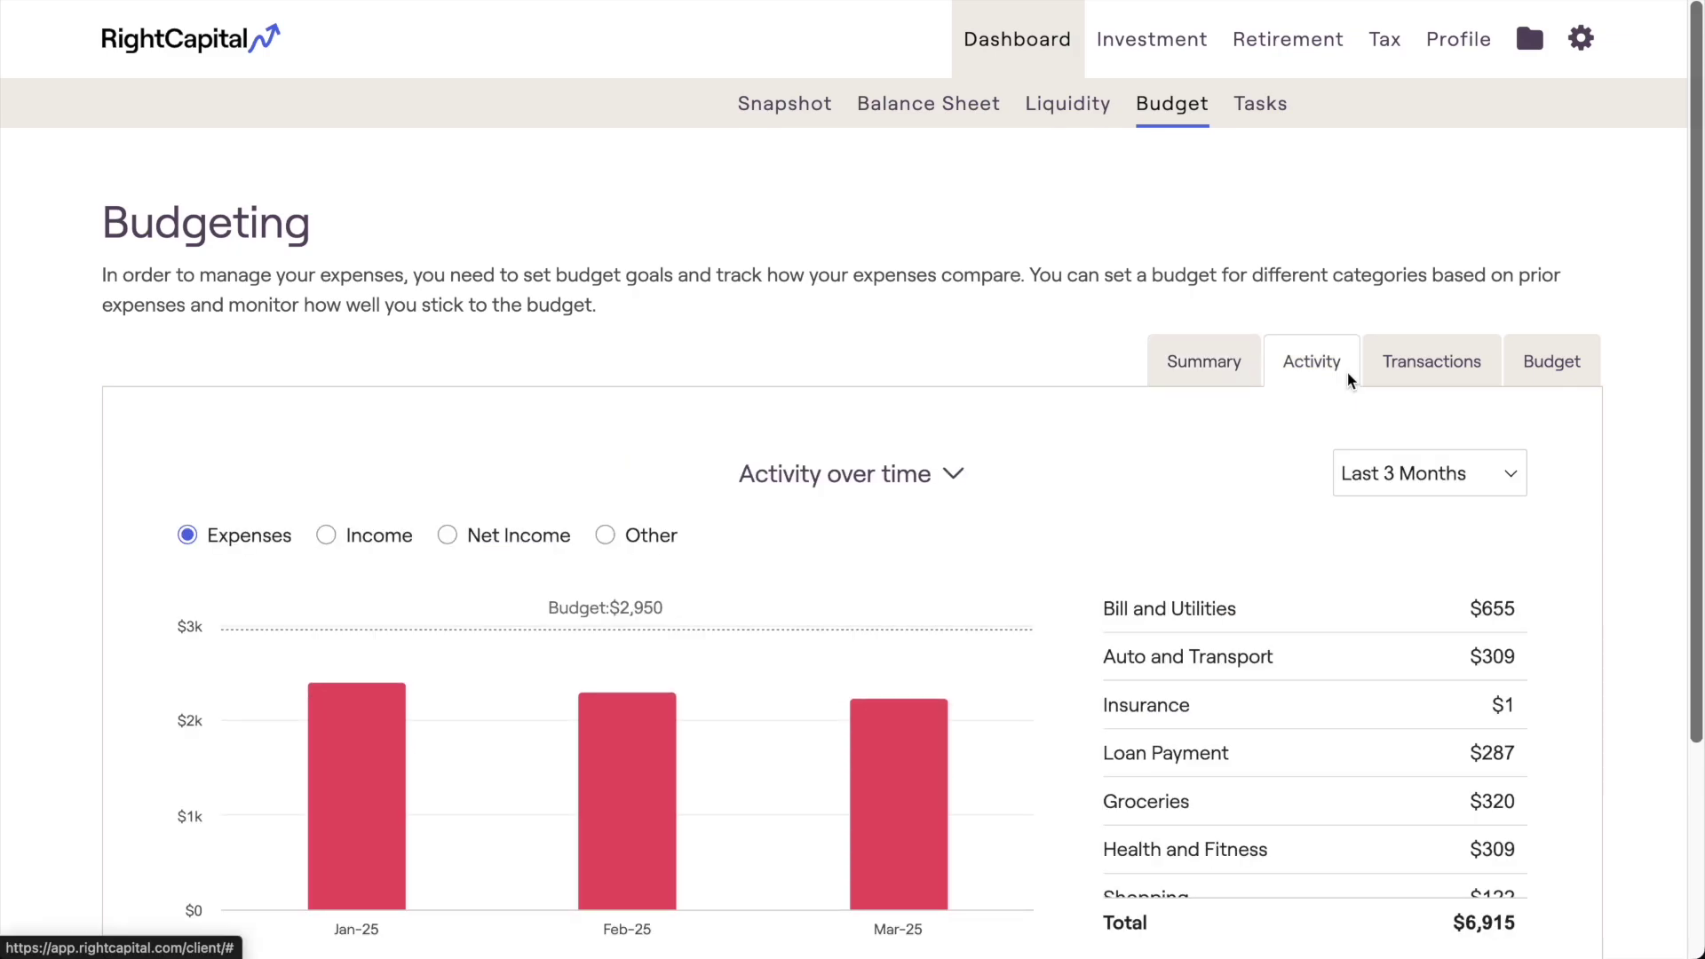
click(956, 474)
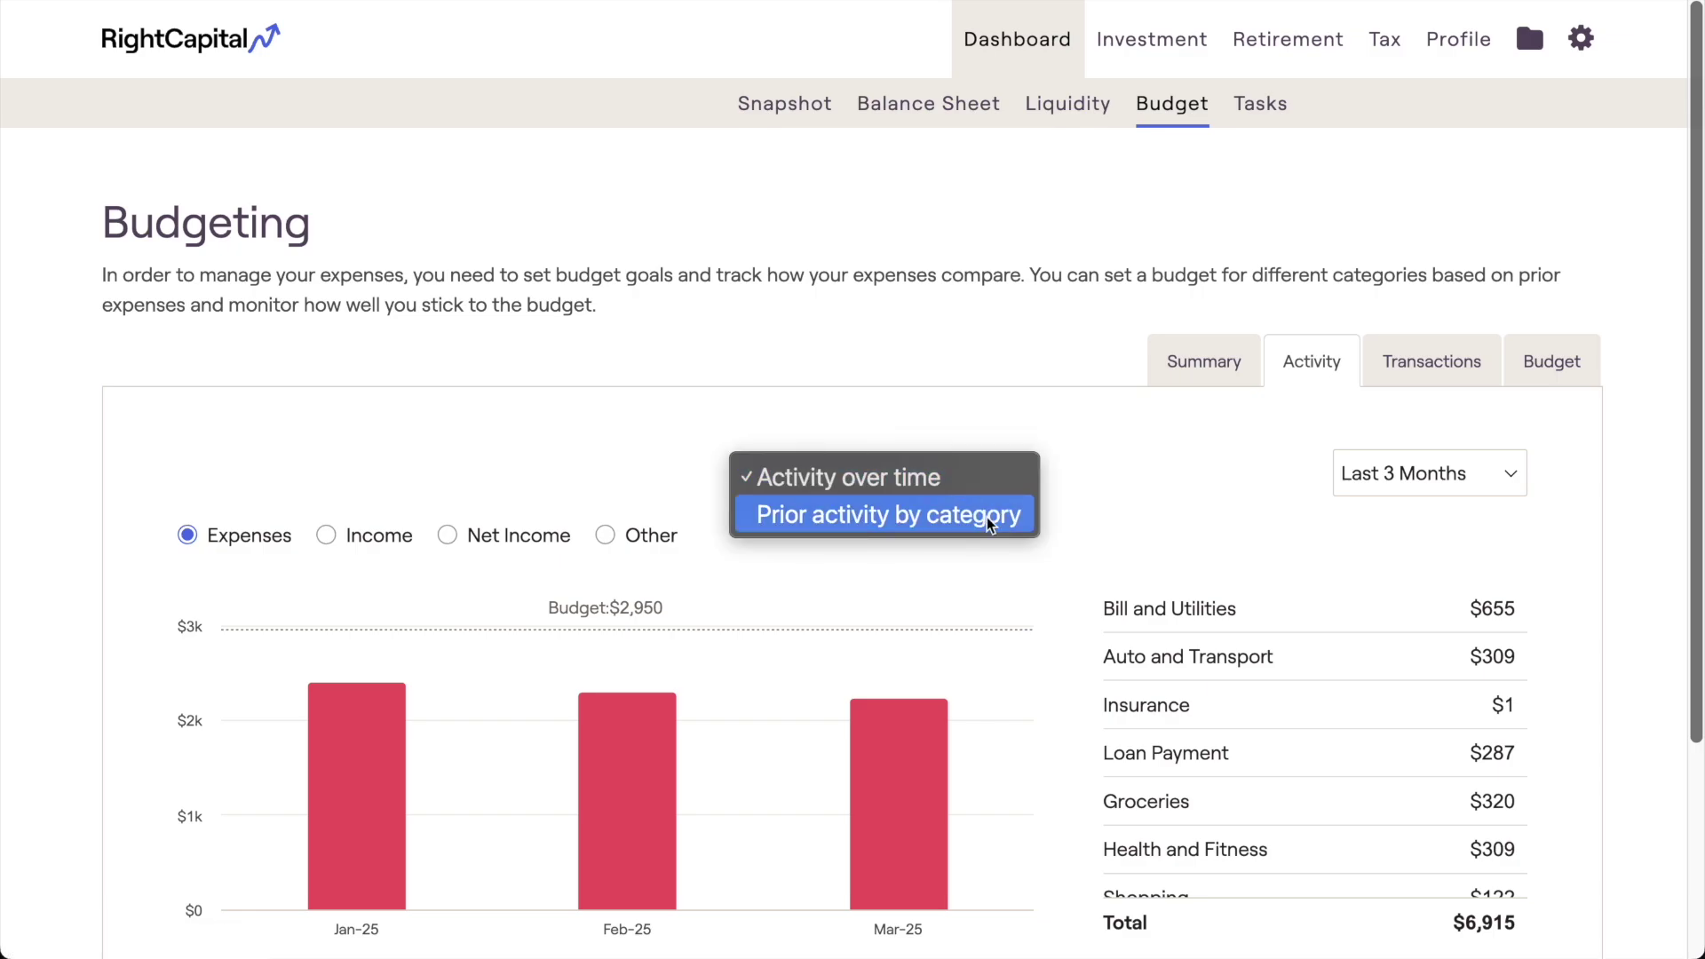
click(957, 480)
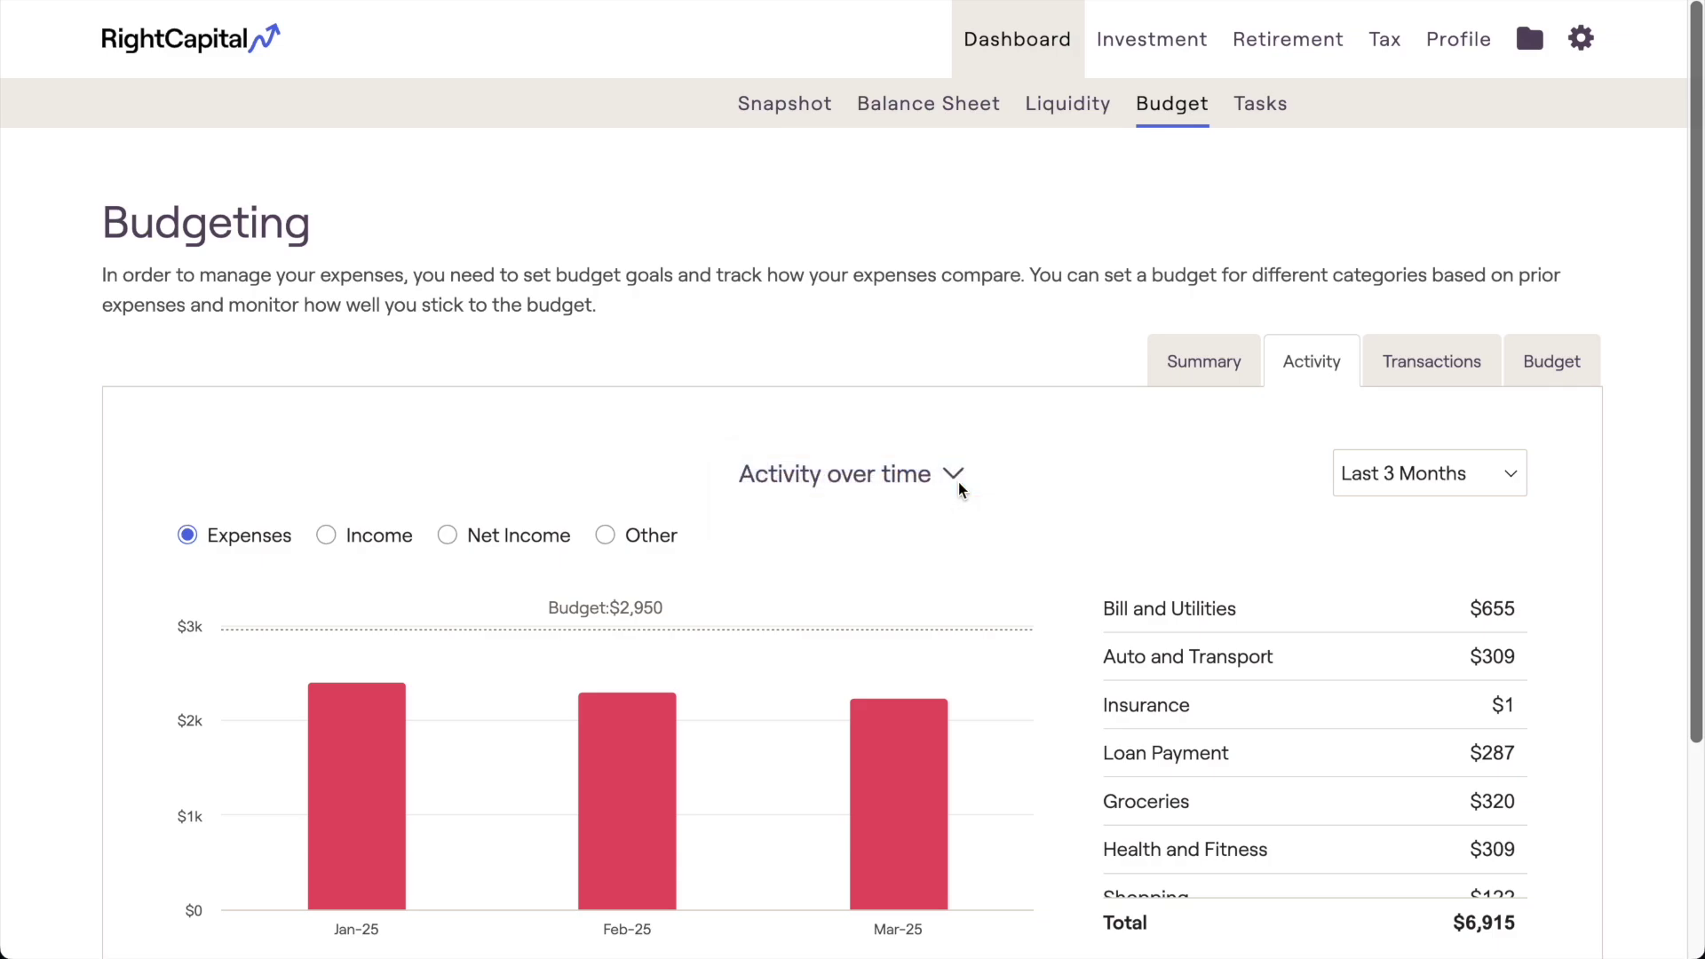
scroll(957, 482, down, 2)
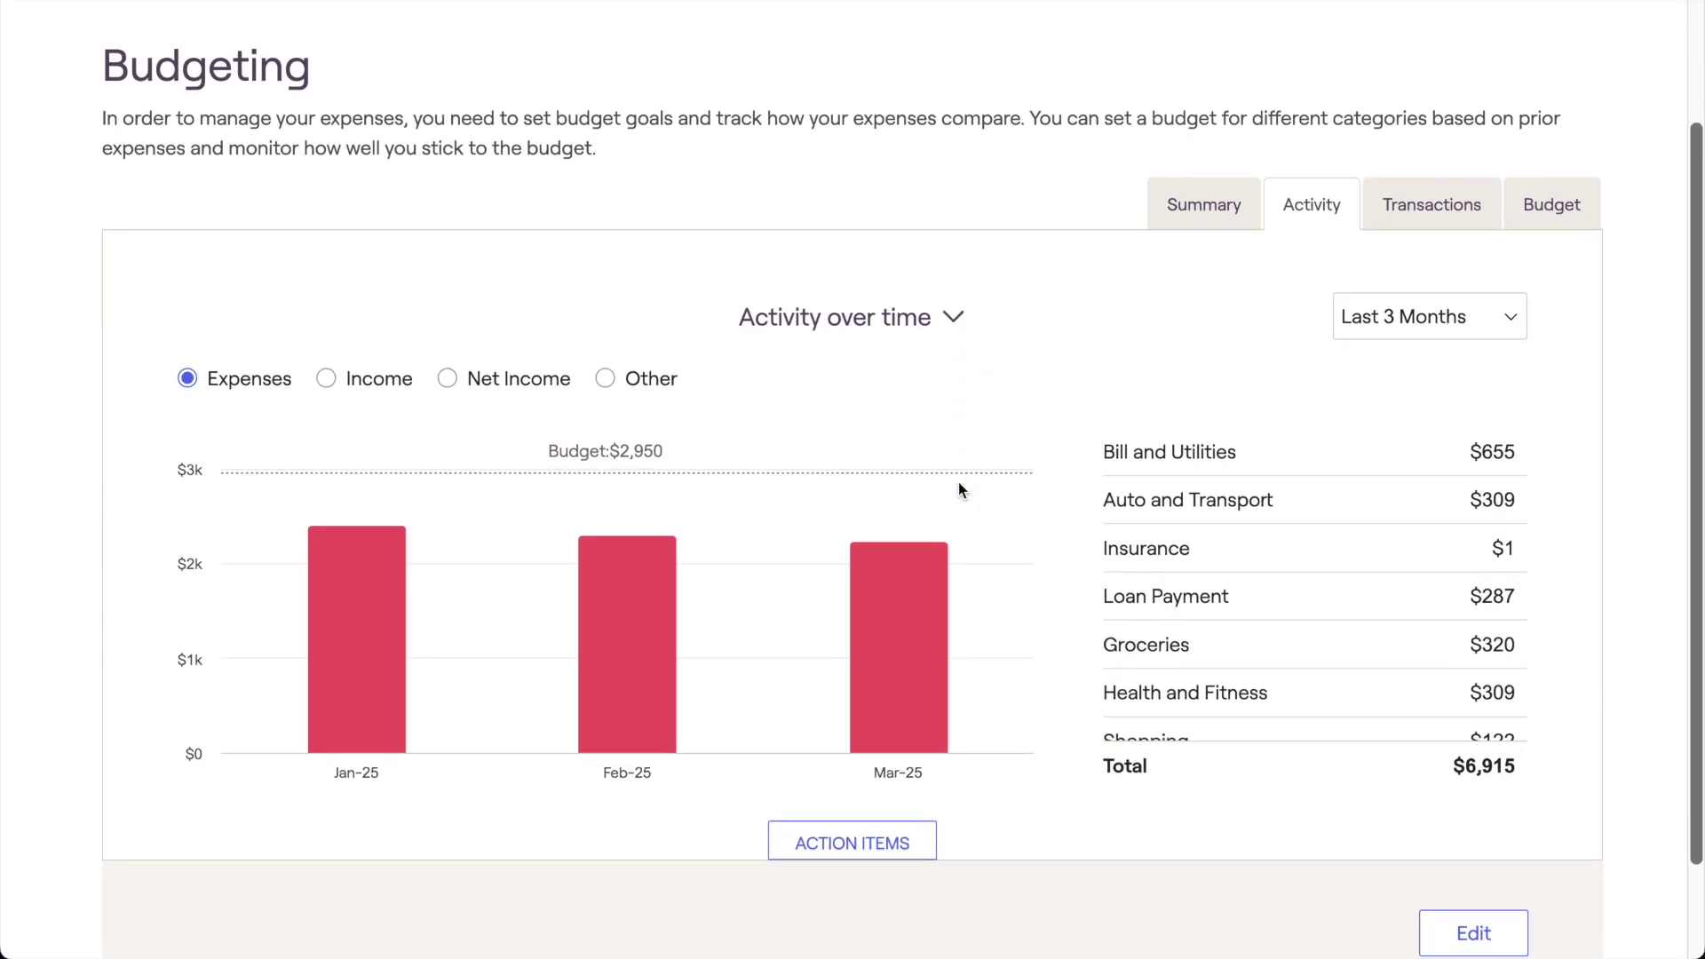
click(394, 394)
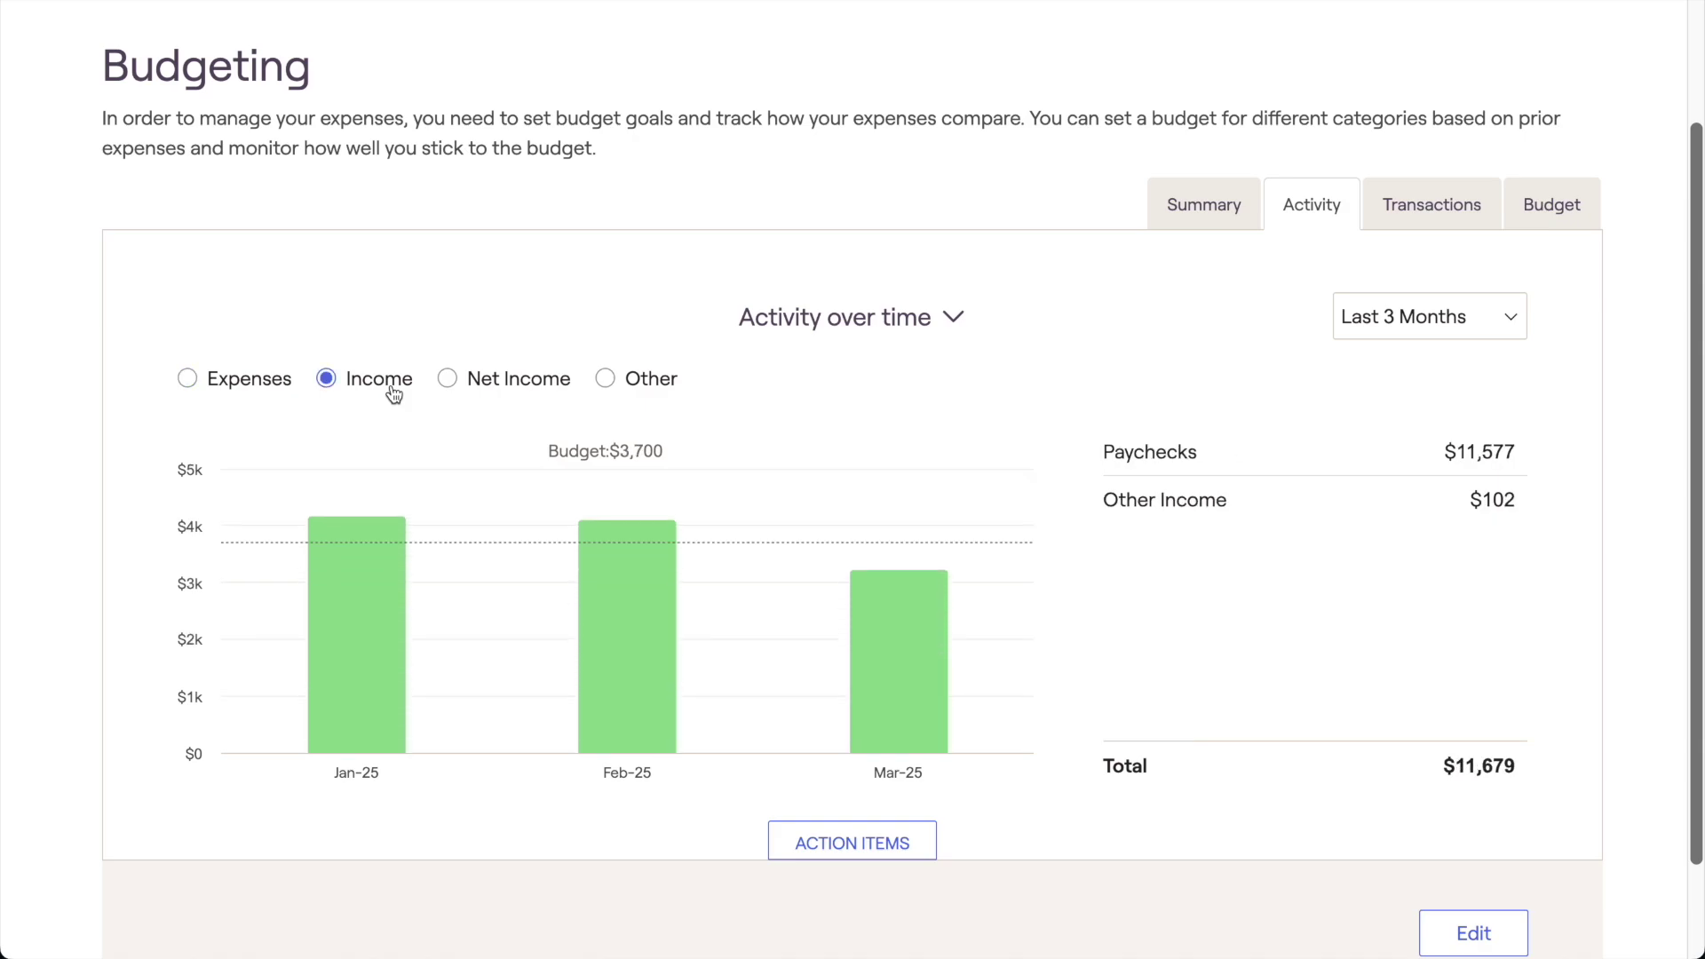
Chart expenses over the Last 6 Months, totalling $15,801 against the $2,950 budget.
click(251, 394)
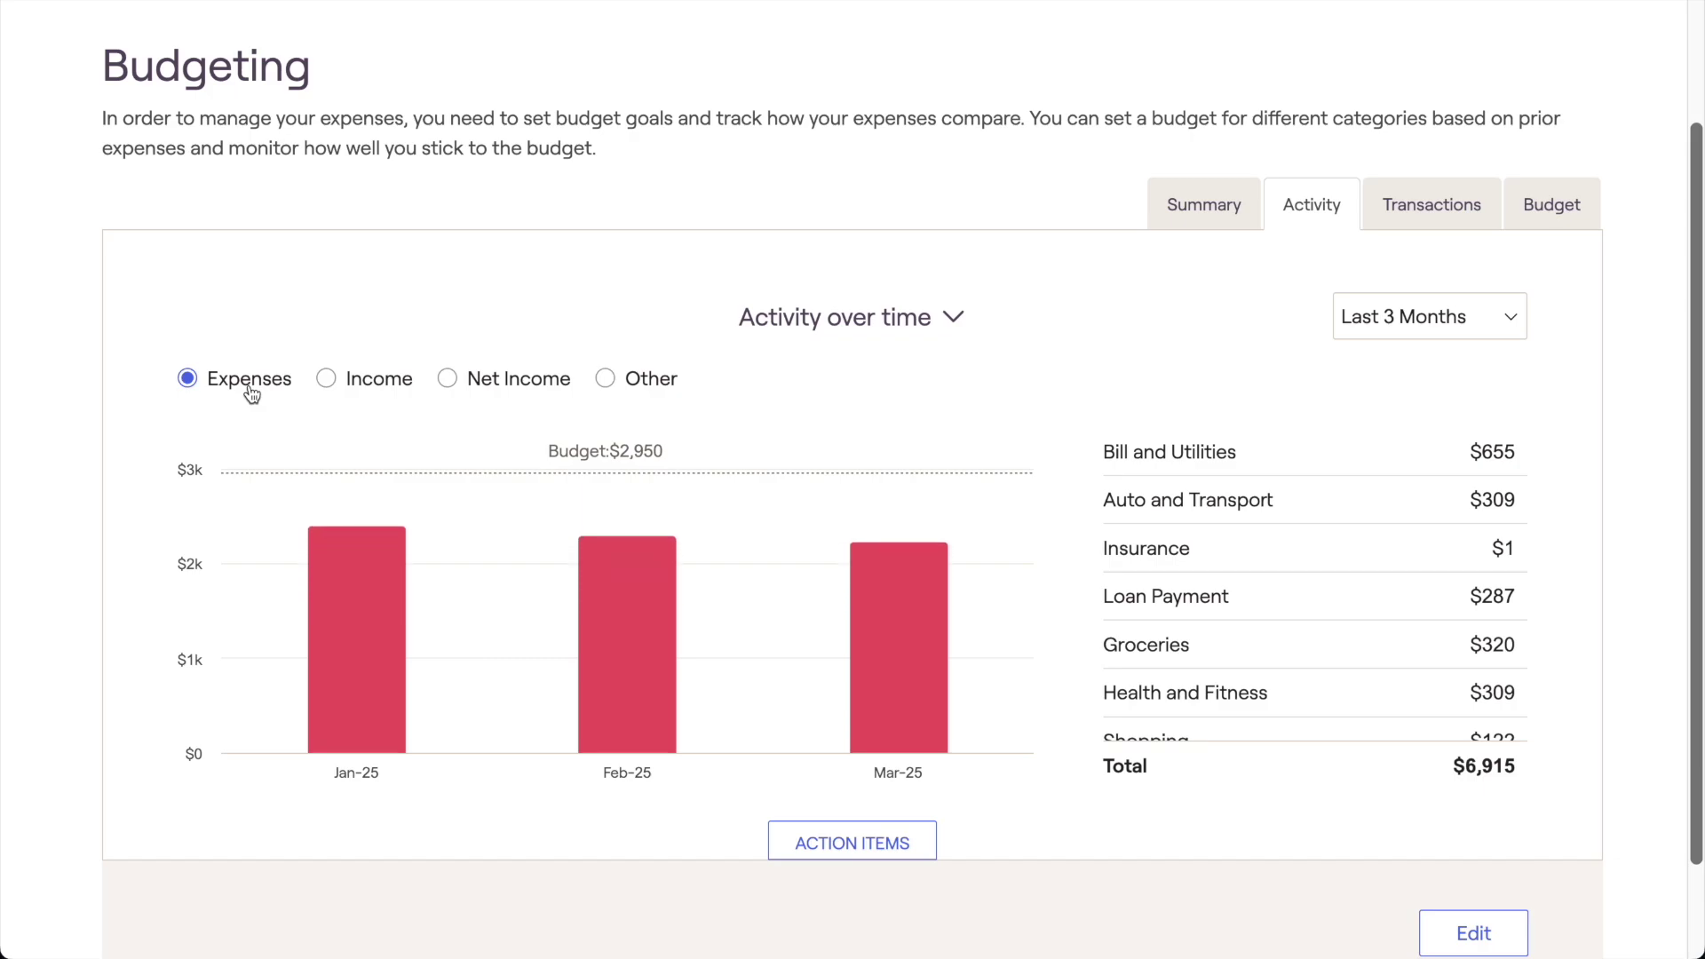
mouse_move(364, 559)
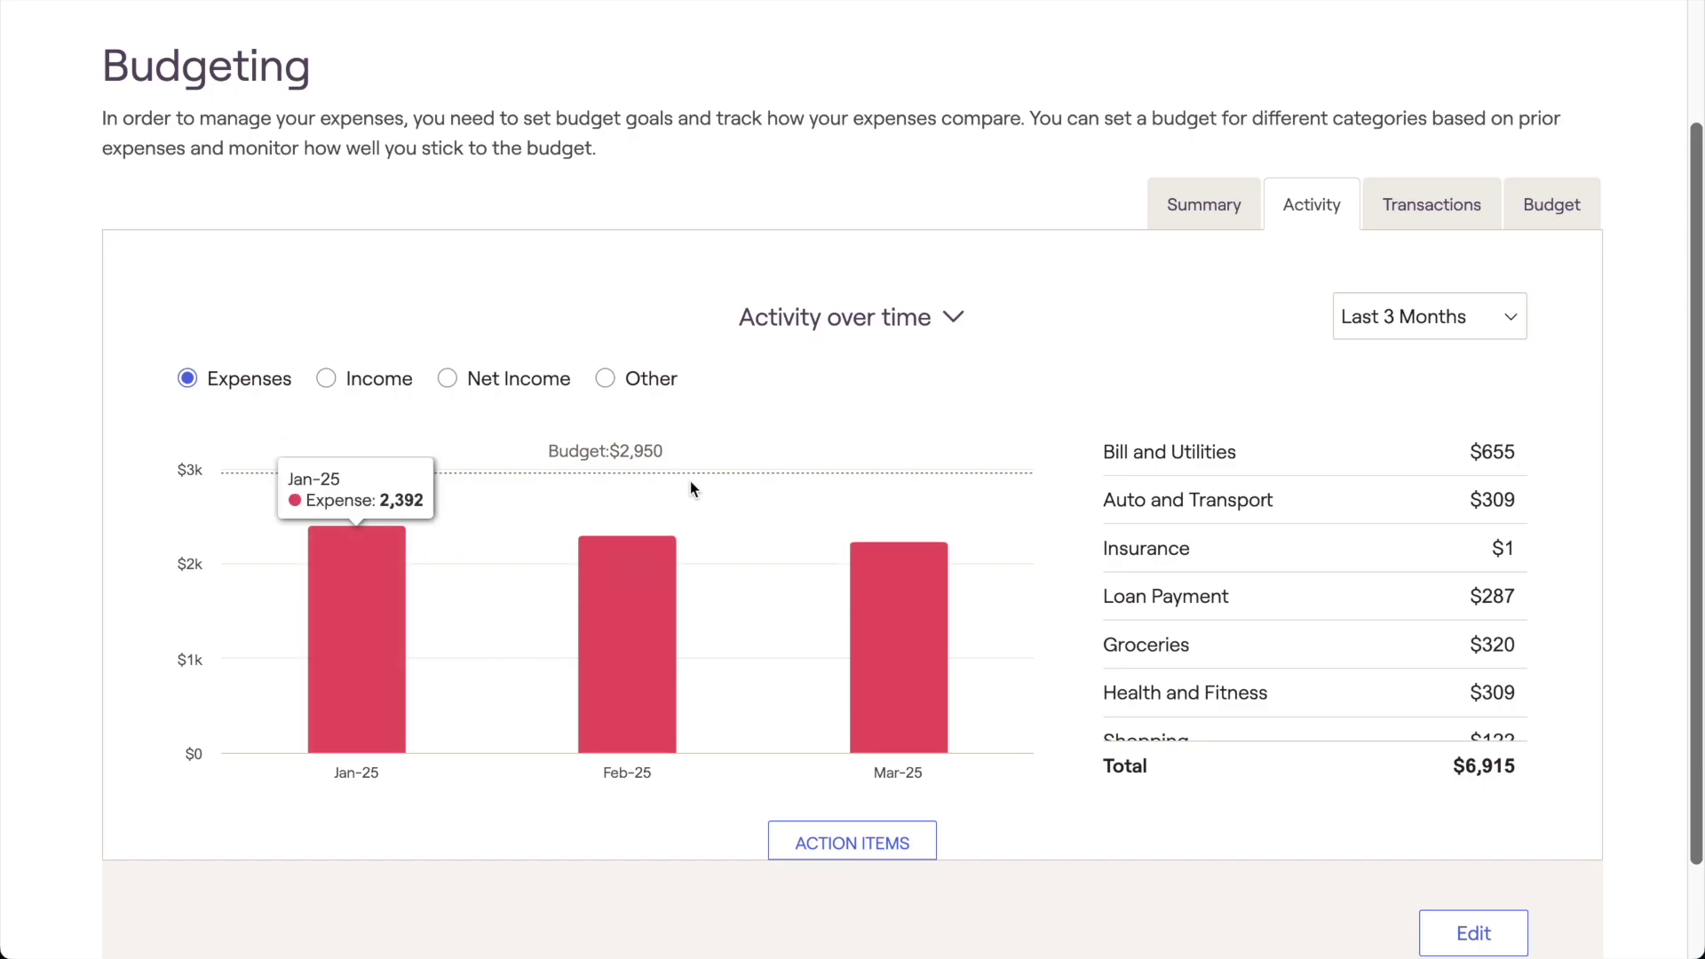
click(1347, 318)
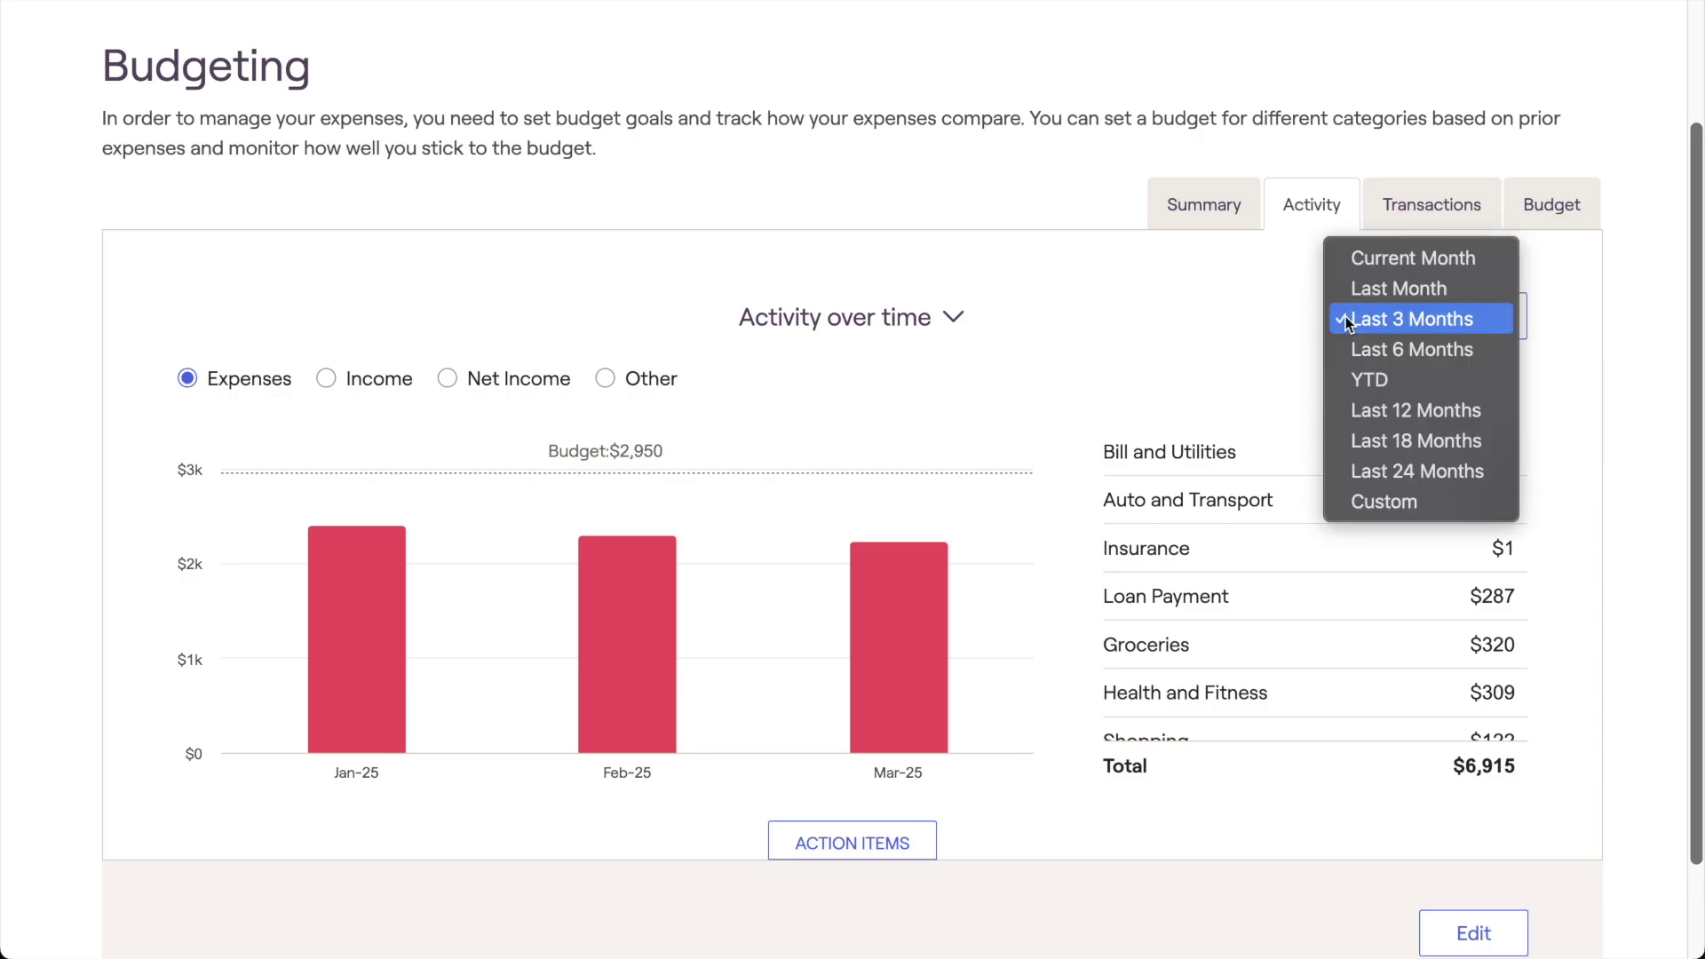
click(1342, 347)
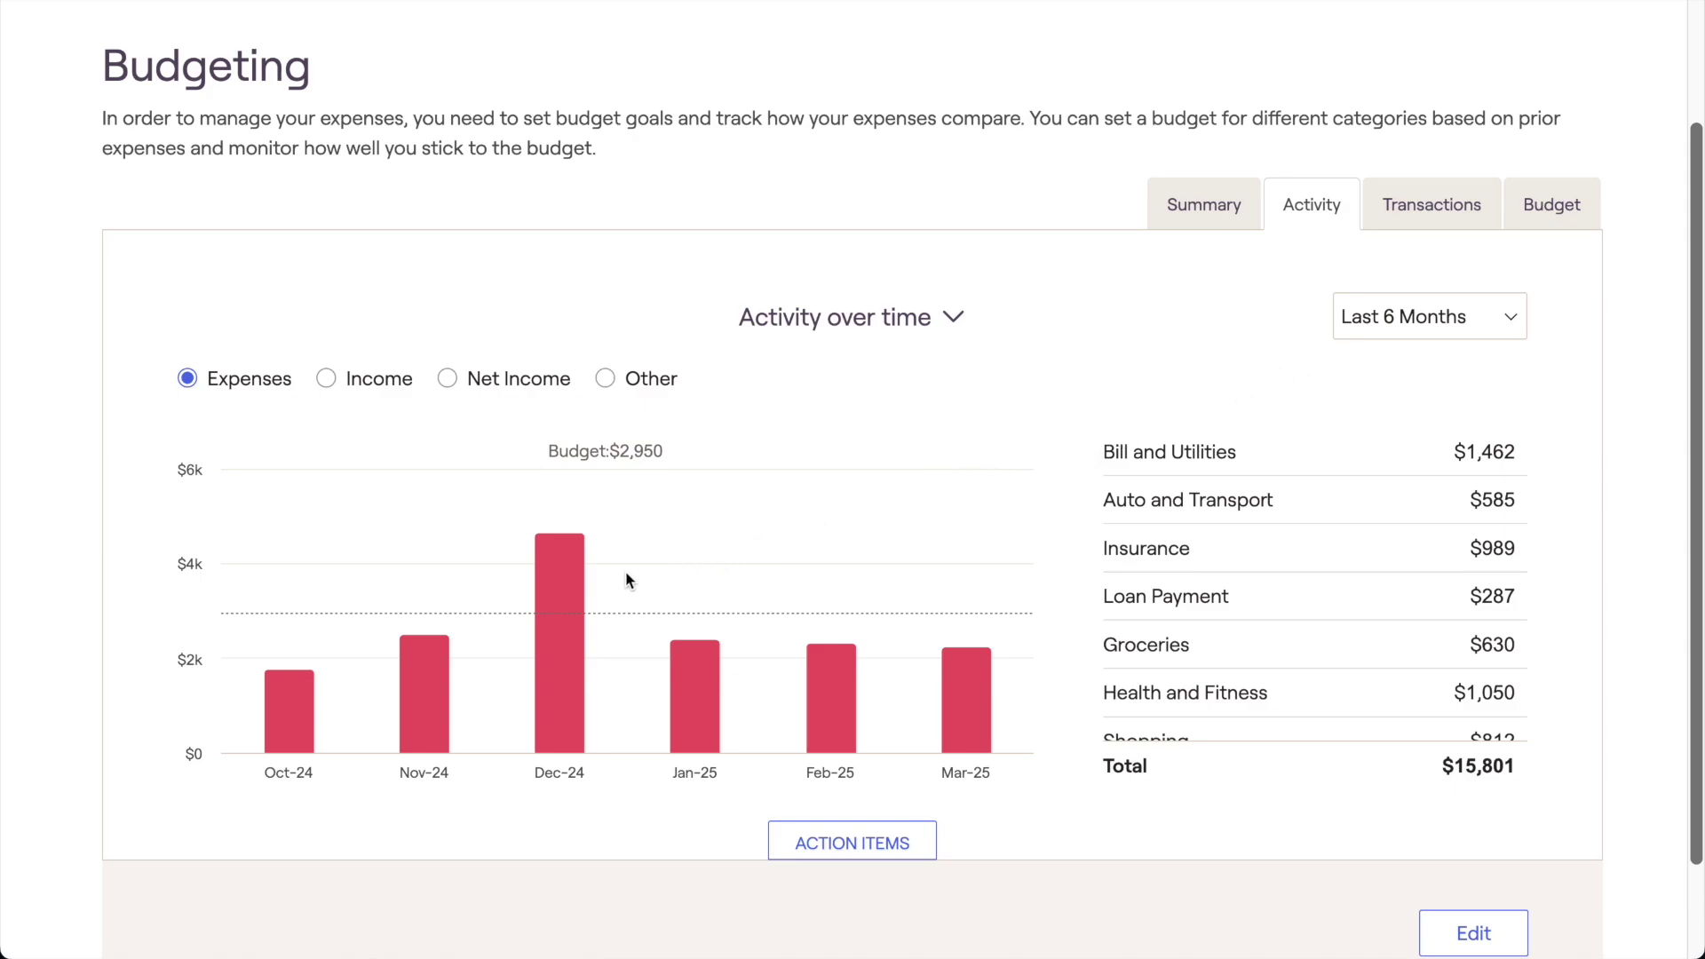
mouse_move(566, 589)
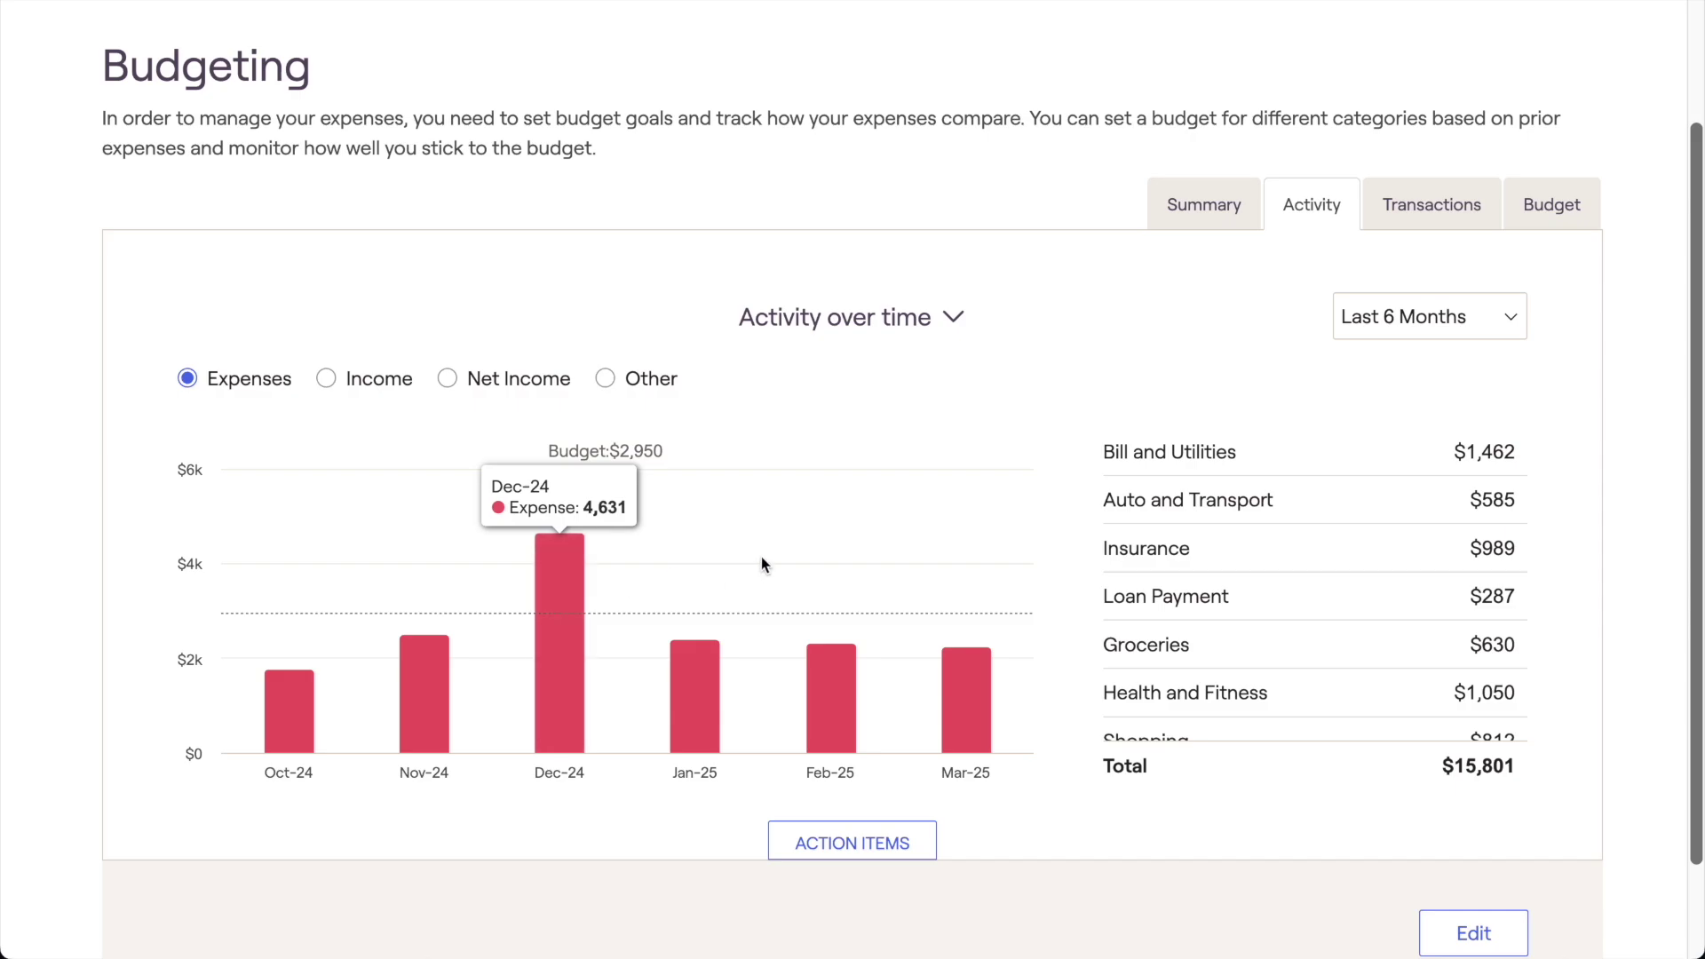
Filter the six-month chart to Dining Out: $1,441 against a $150 monthly budget.
scroll(1132, 503, down, 5)
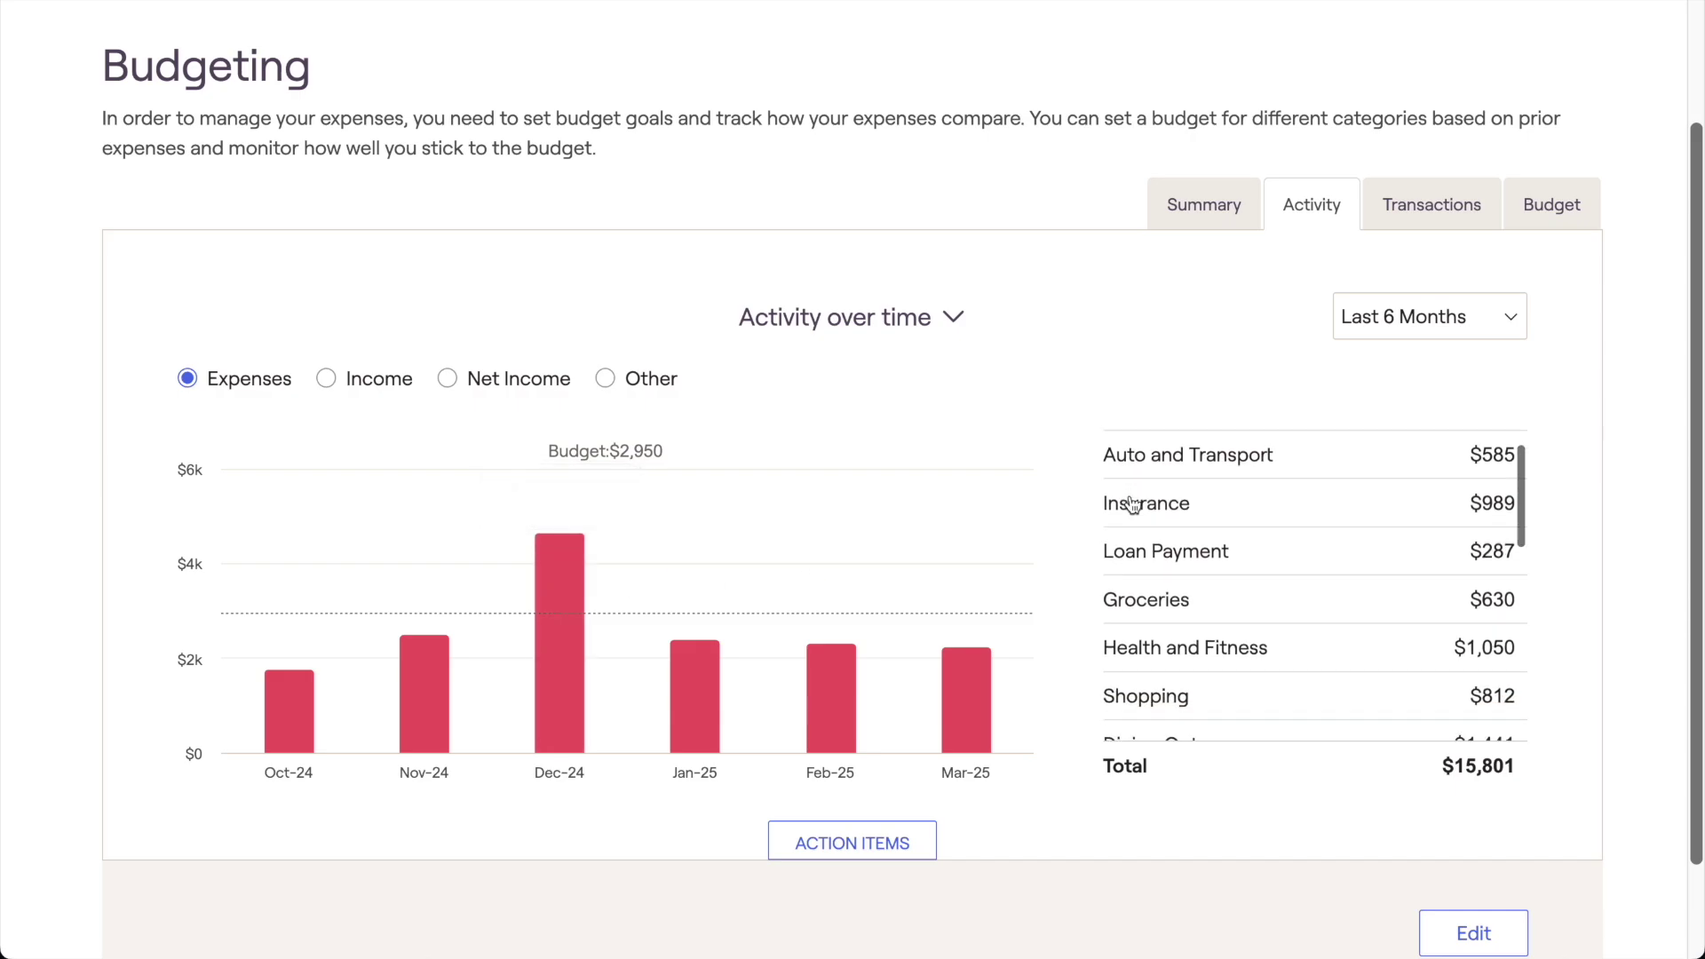
scroll(1132, 503, down, 3)
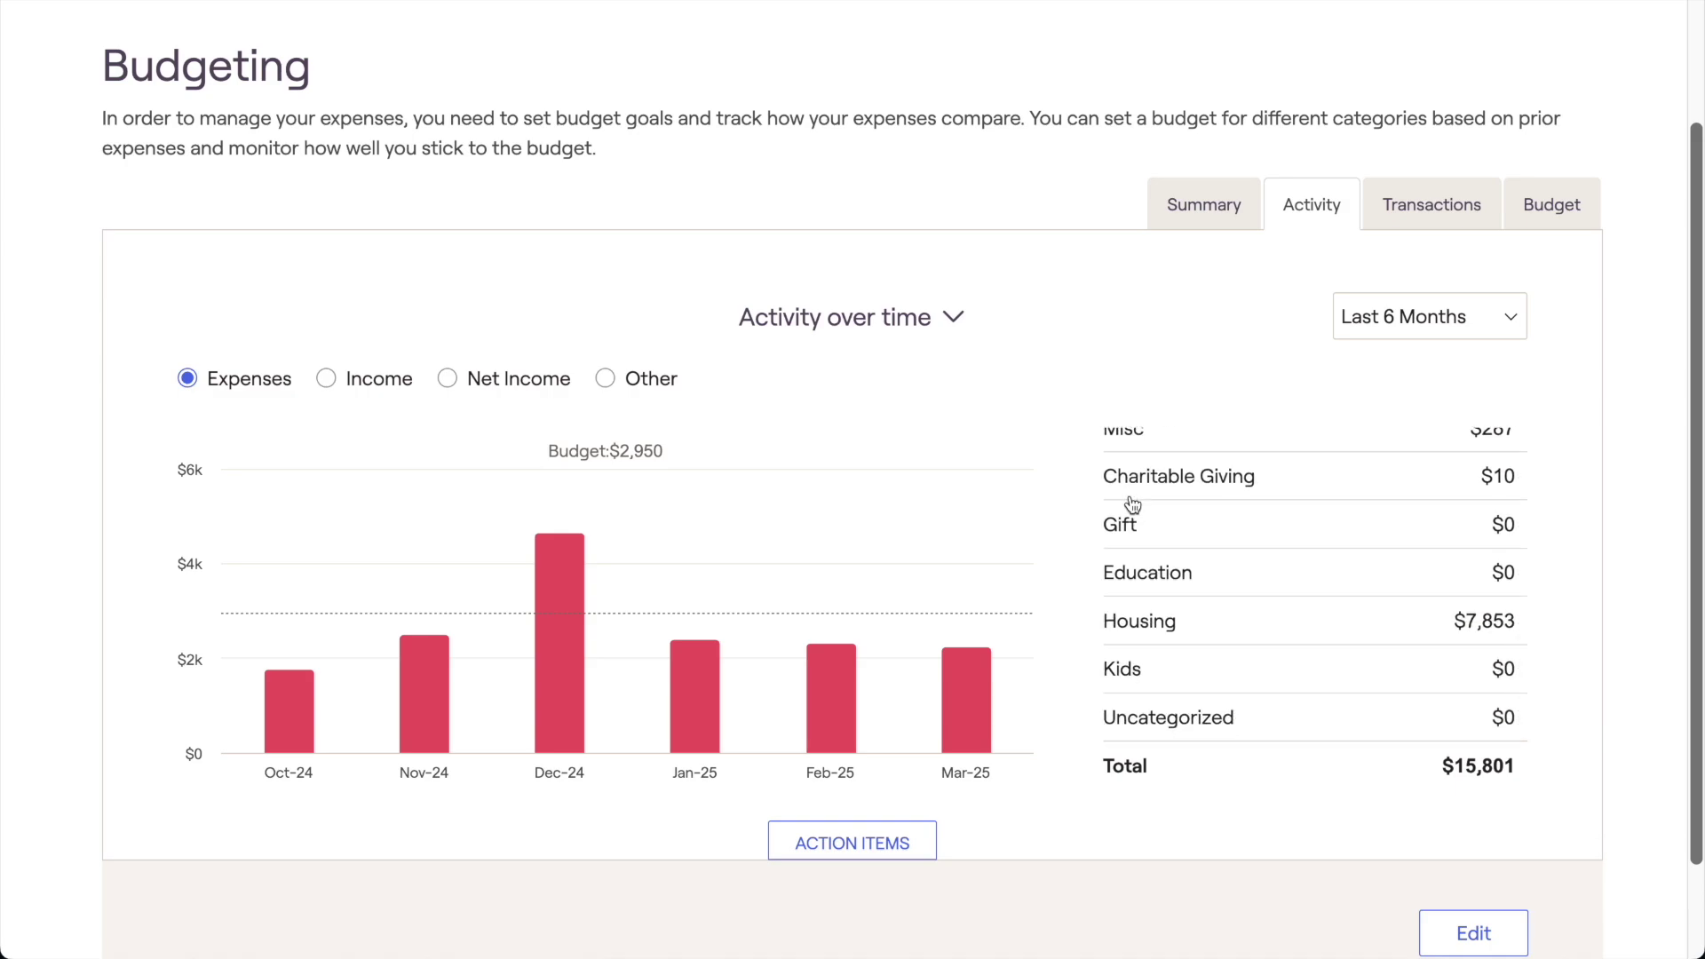
mouse_move(1138, 627)
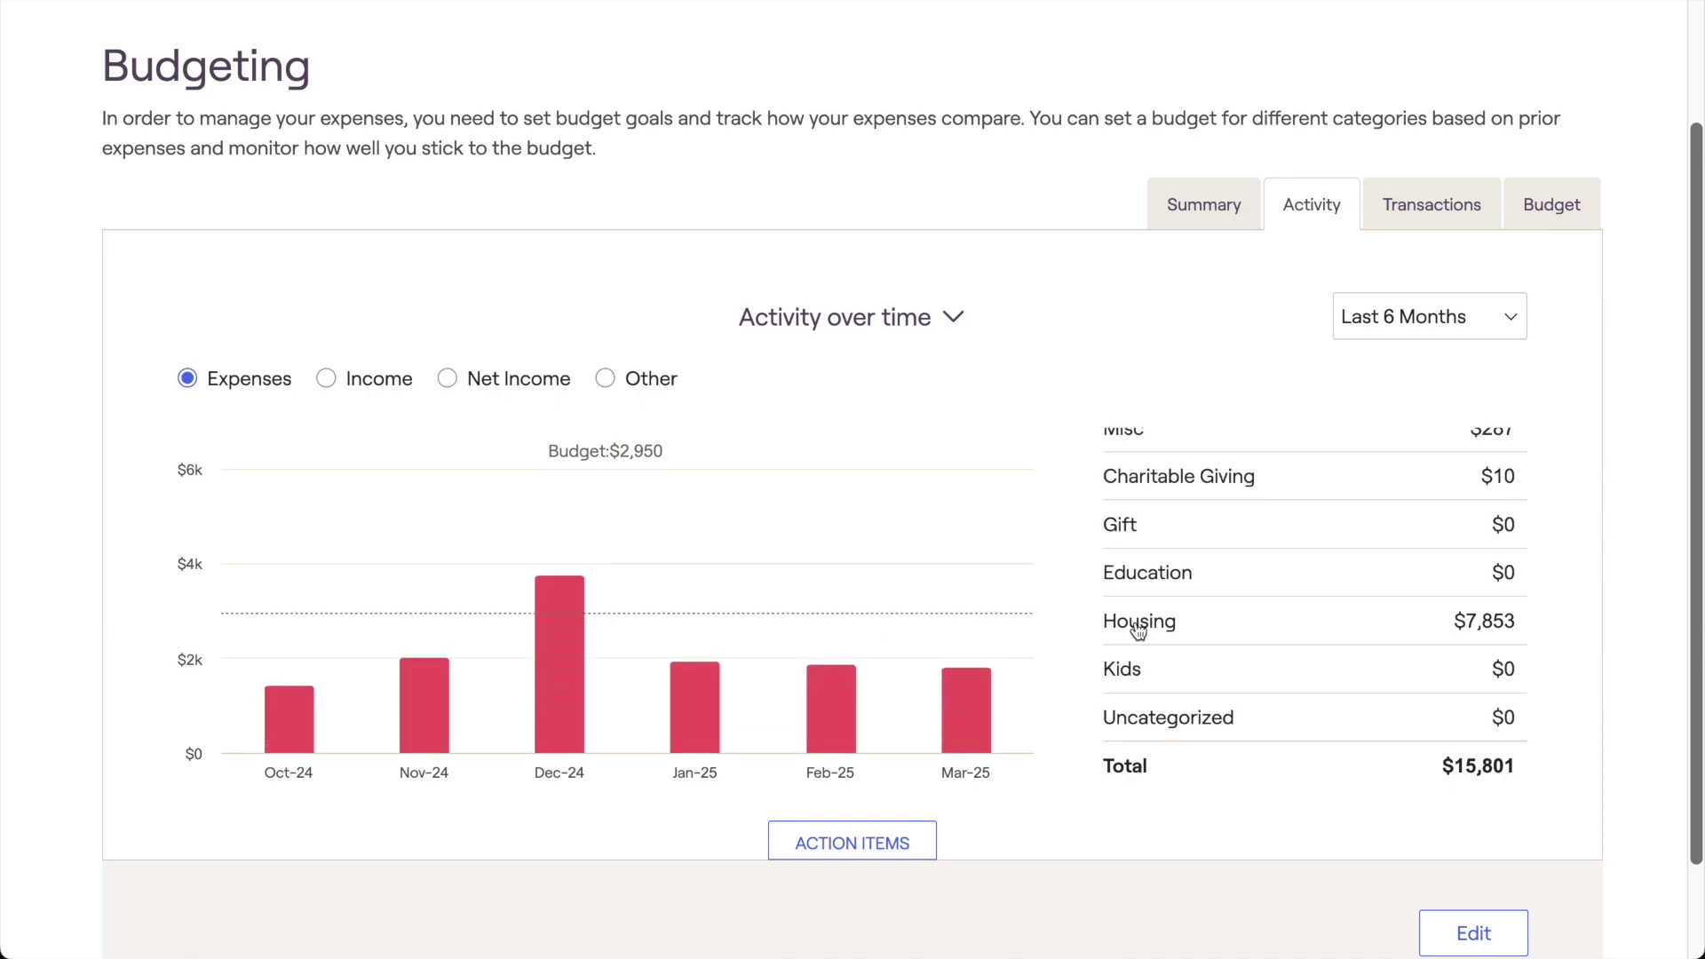
scroll(1138, 628, up, 3)
scroll(1139, 629, up, 4)
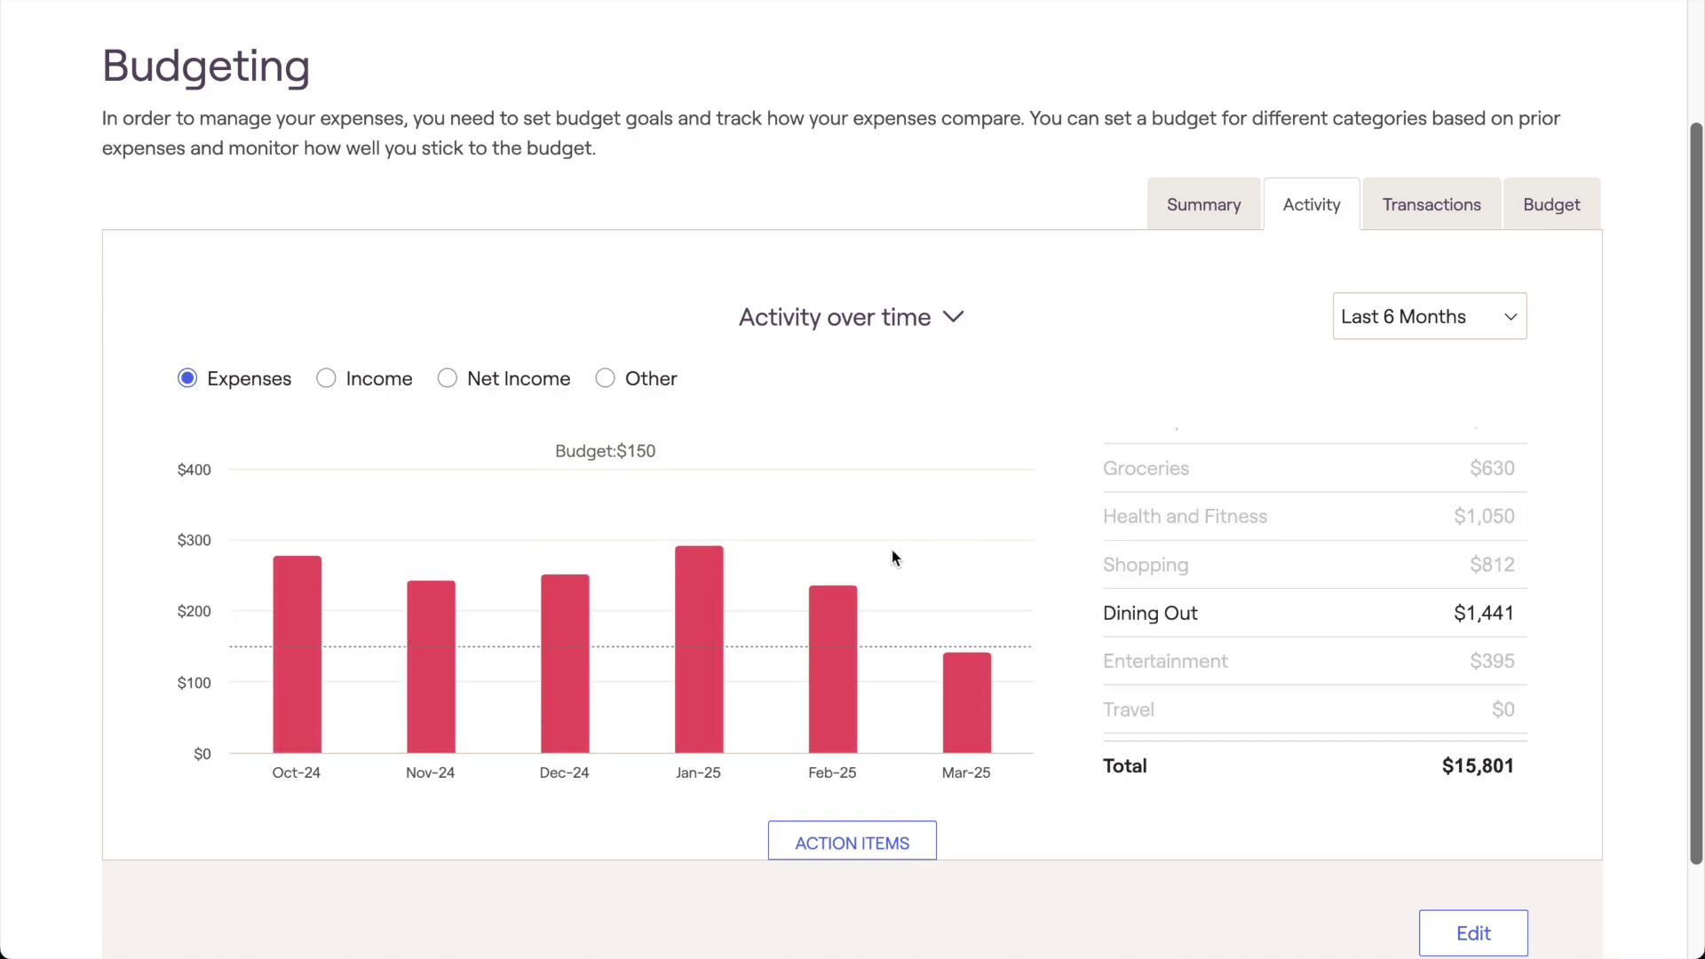
mouse_move(719, 651)
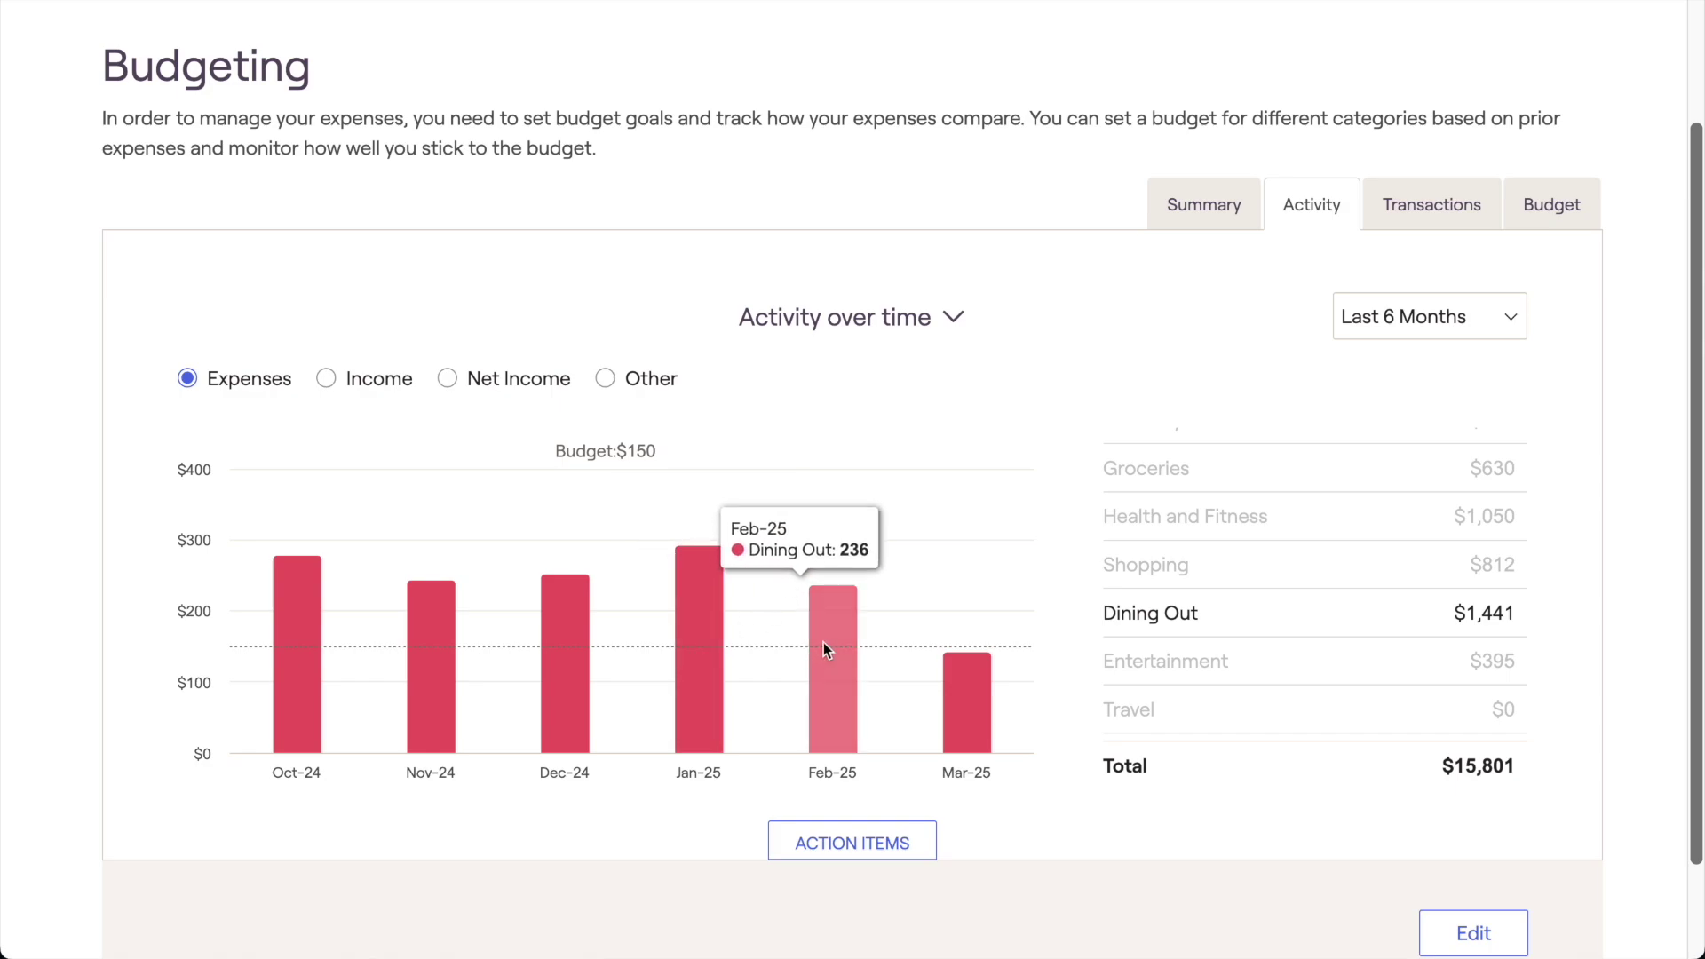
mouse_move(966, 706)
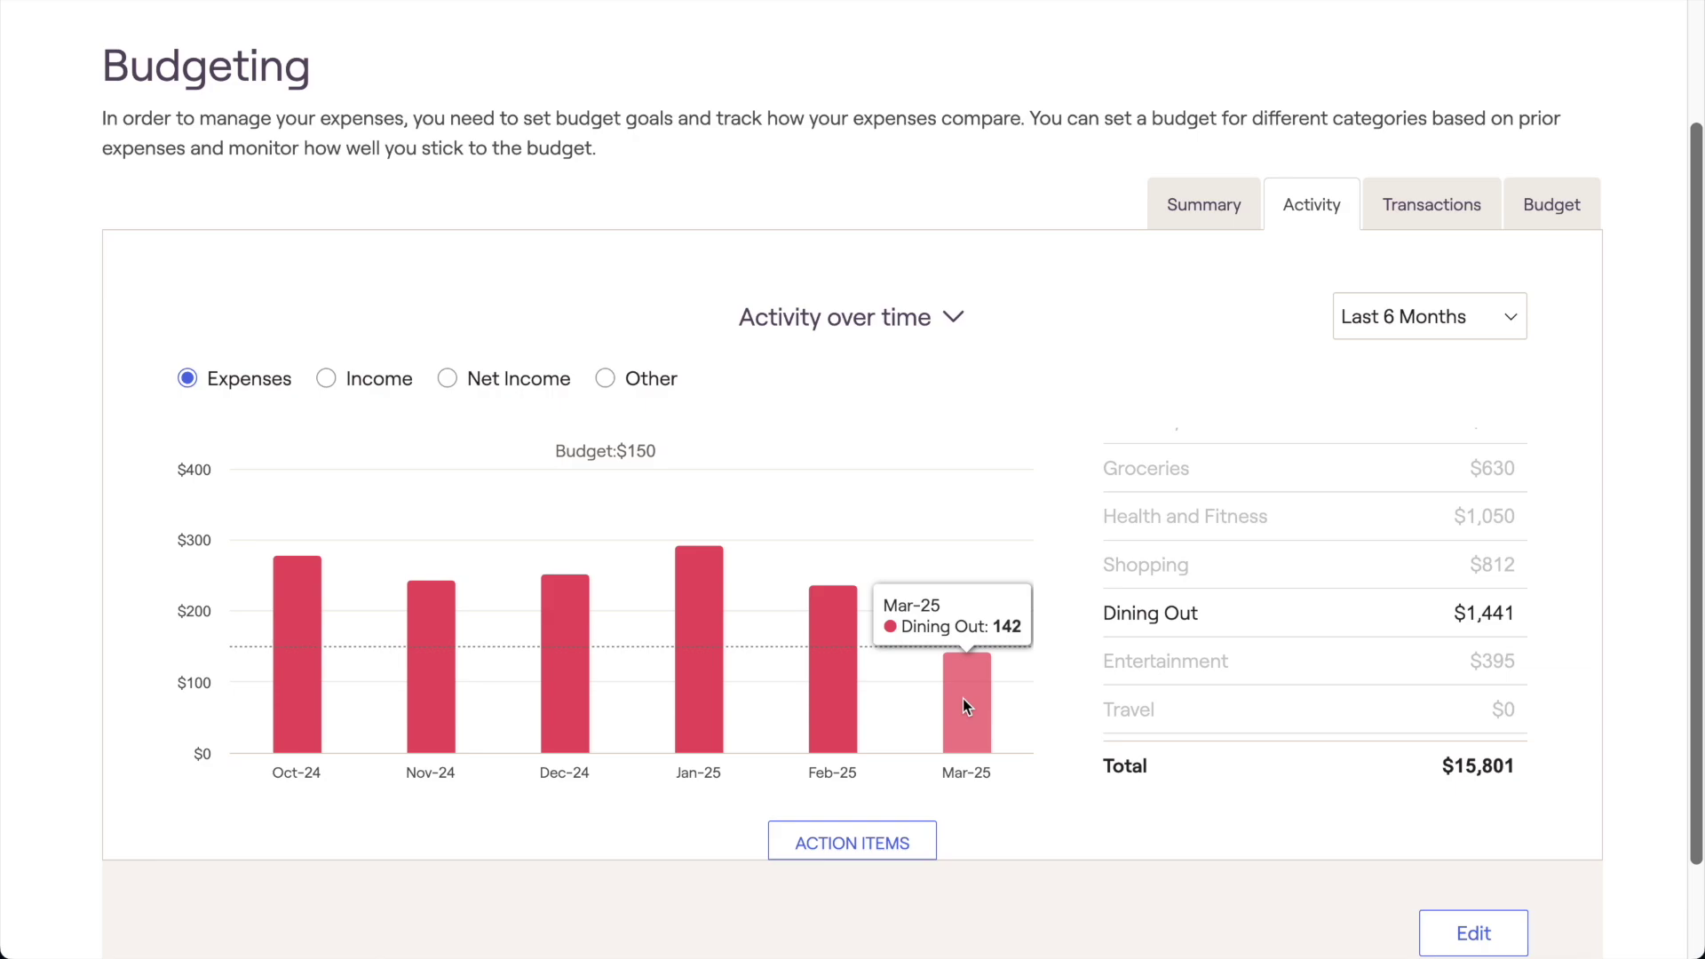
click(909, 329)
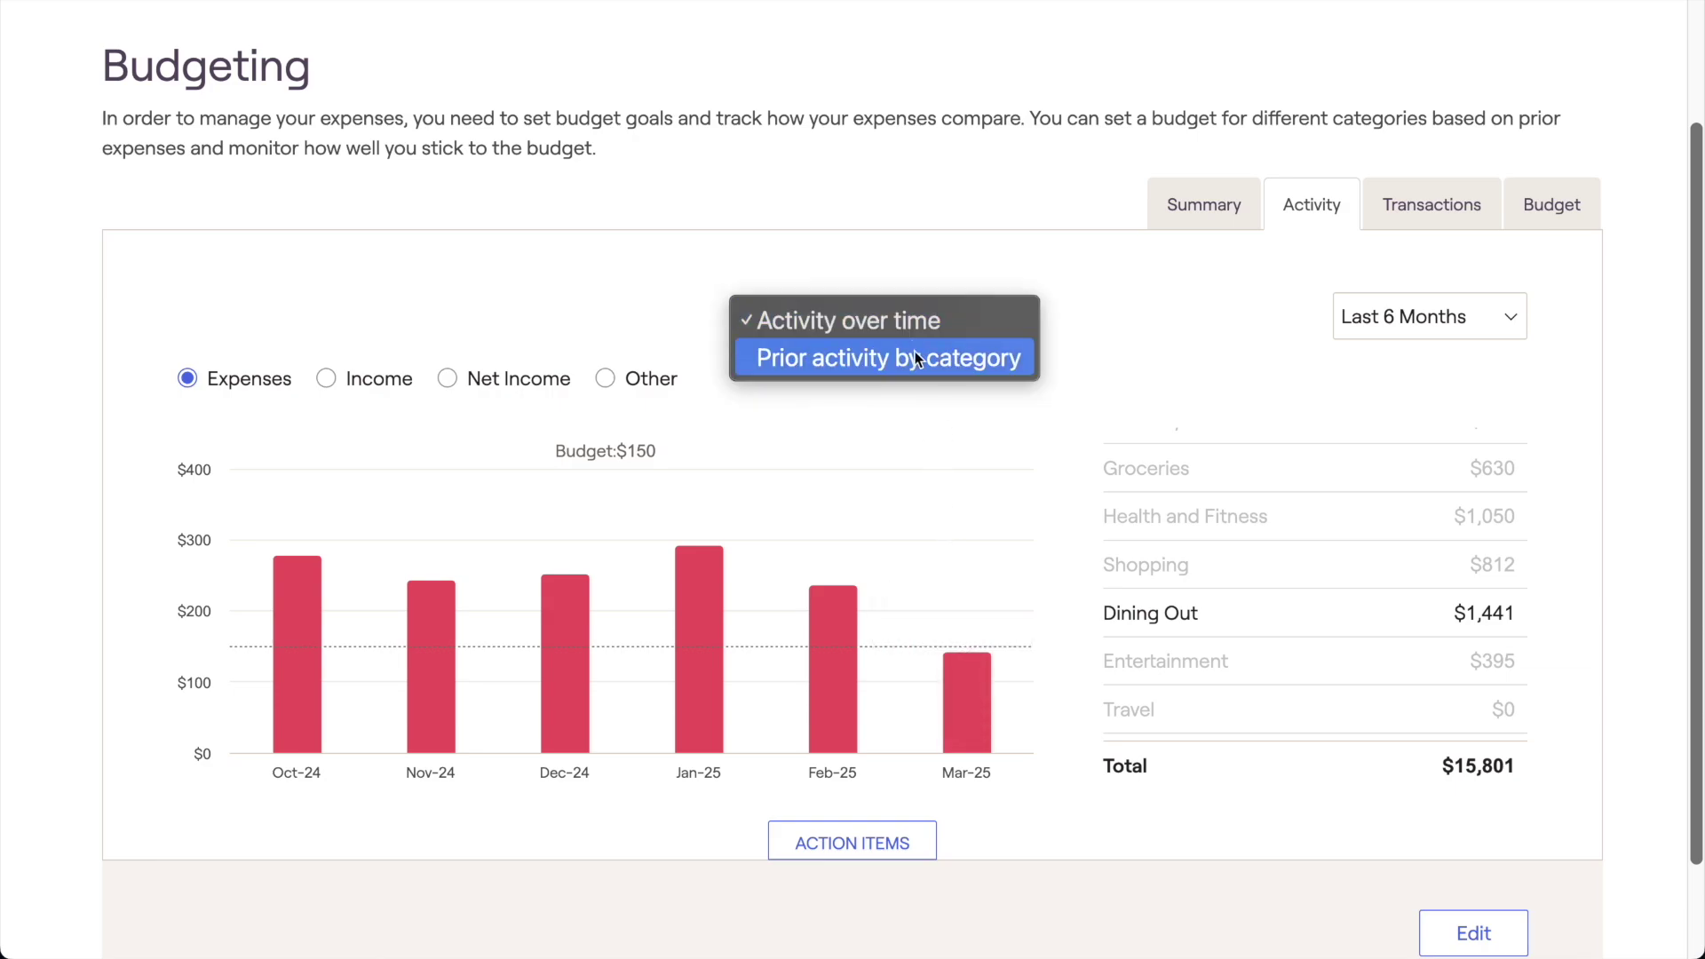
Switch the activity view to 'Prior activity by category' to show the $15,801 expense donut chart.
click(920, 368)
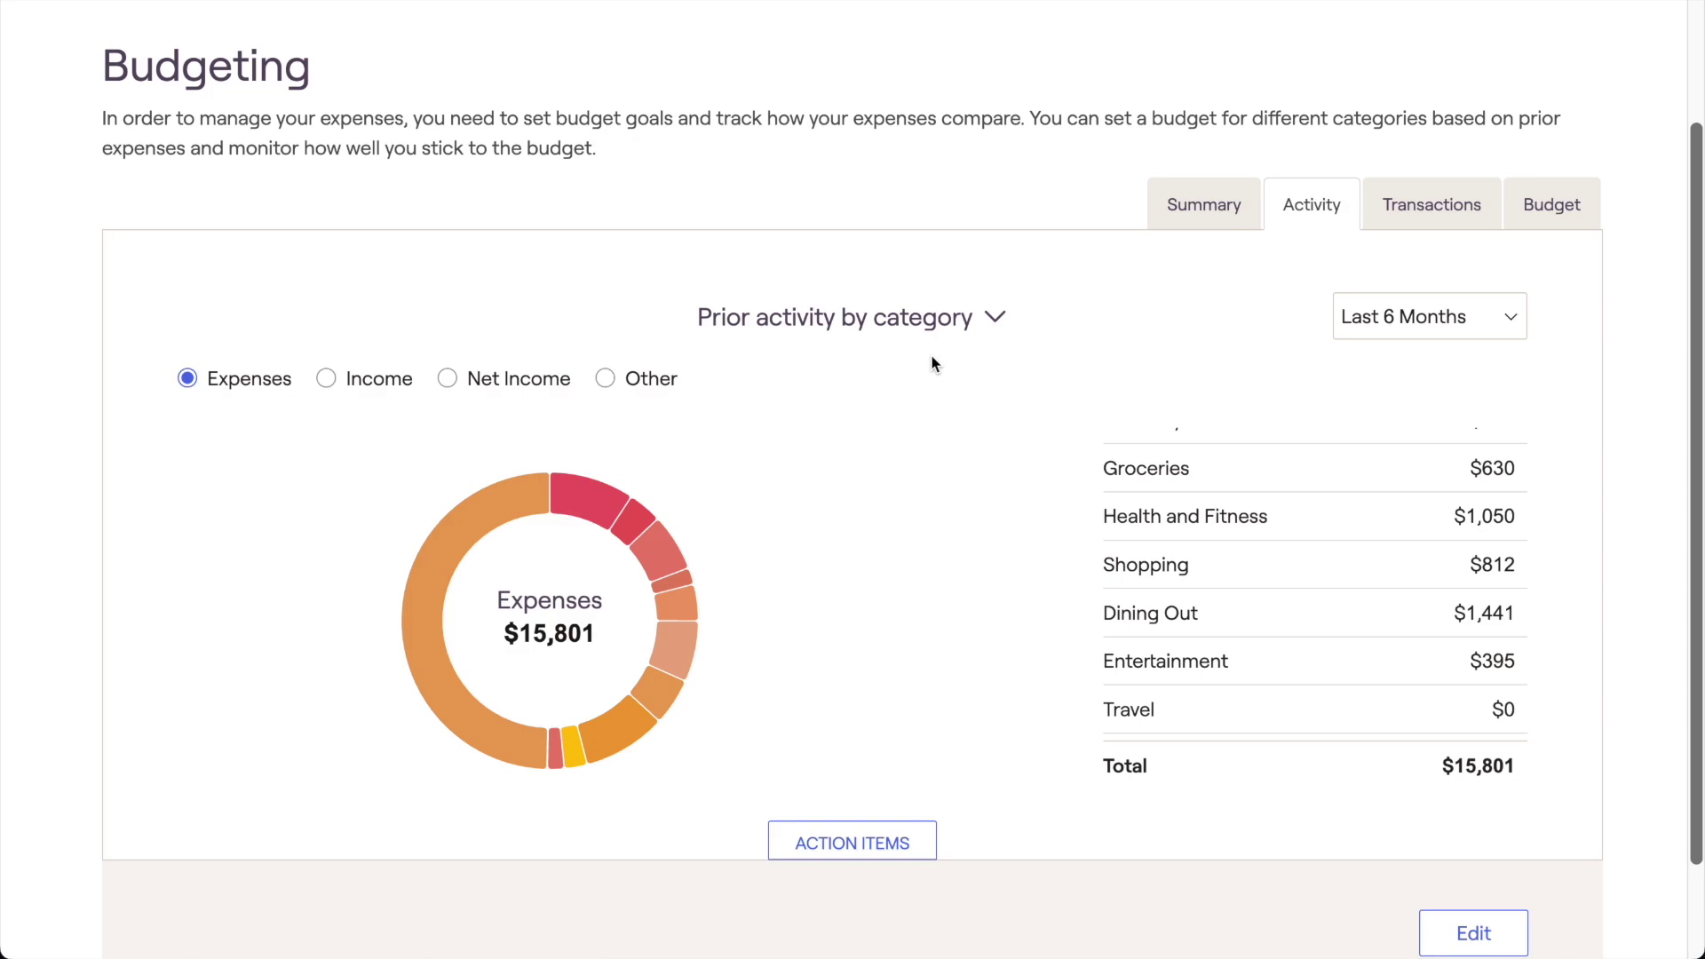
mouse_move(529, 487)
Show the transaction list, check the account and category filters, and keep the Last 6 Months range.
click(1373, 234)
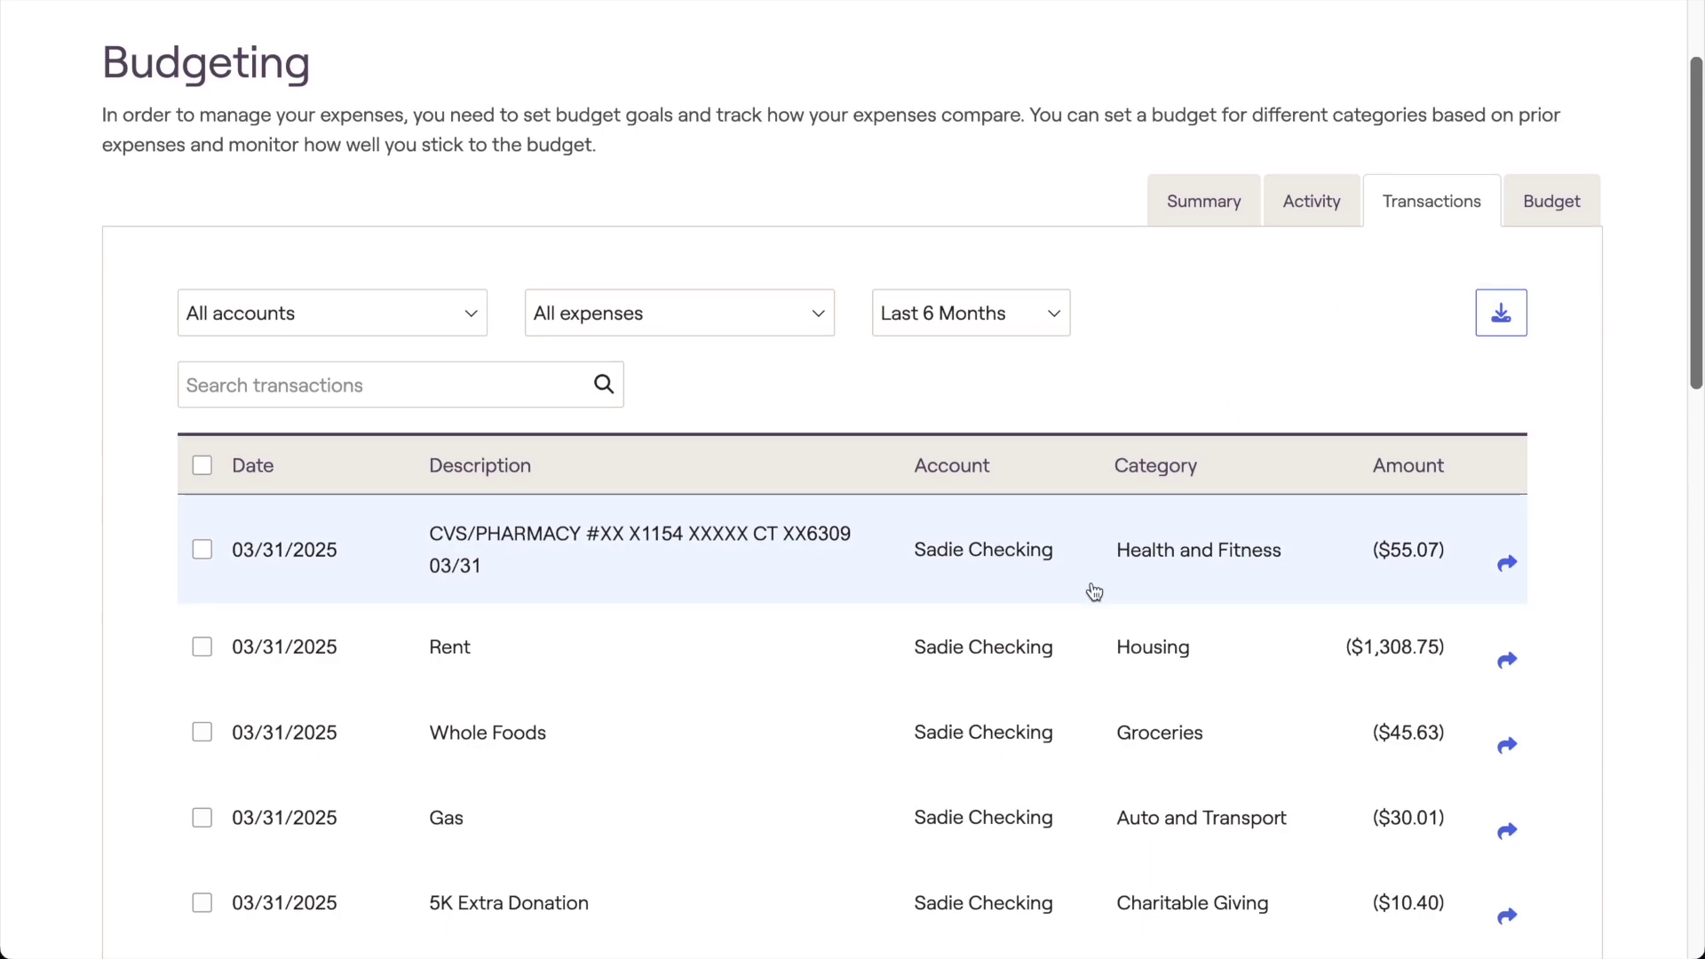
scroll(1095, 592, down, 3)
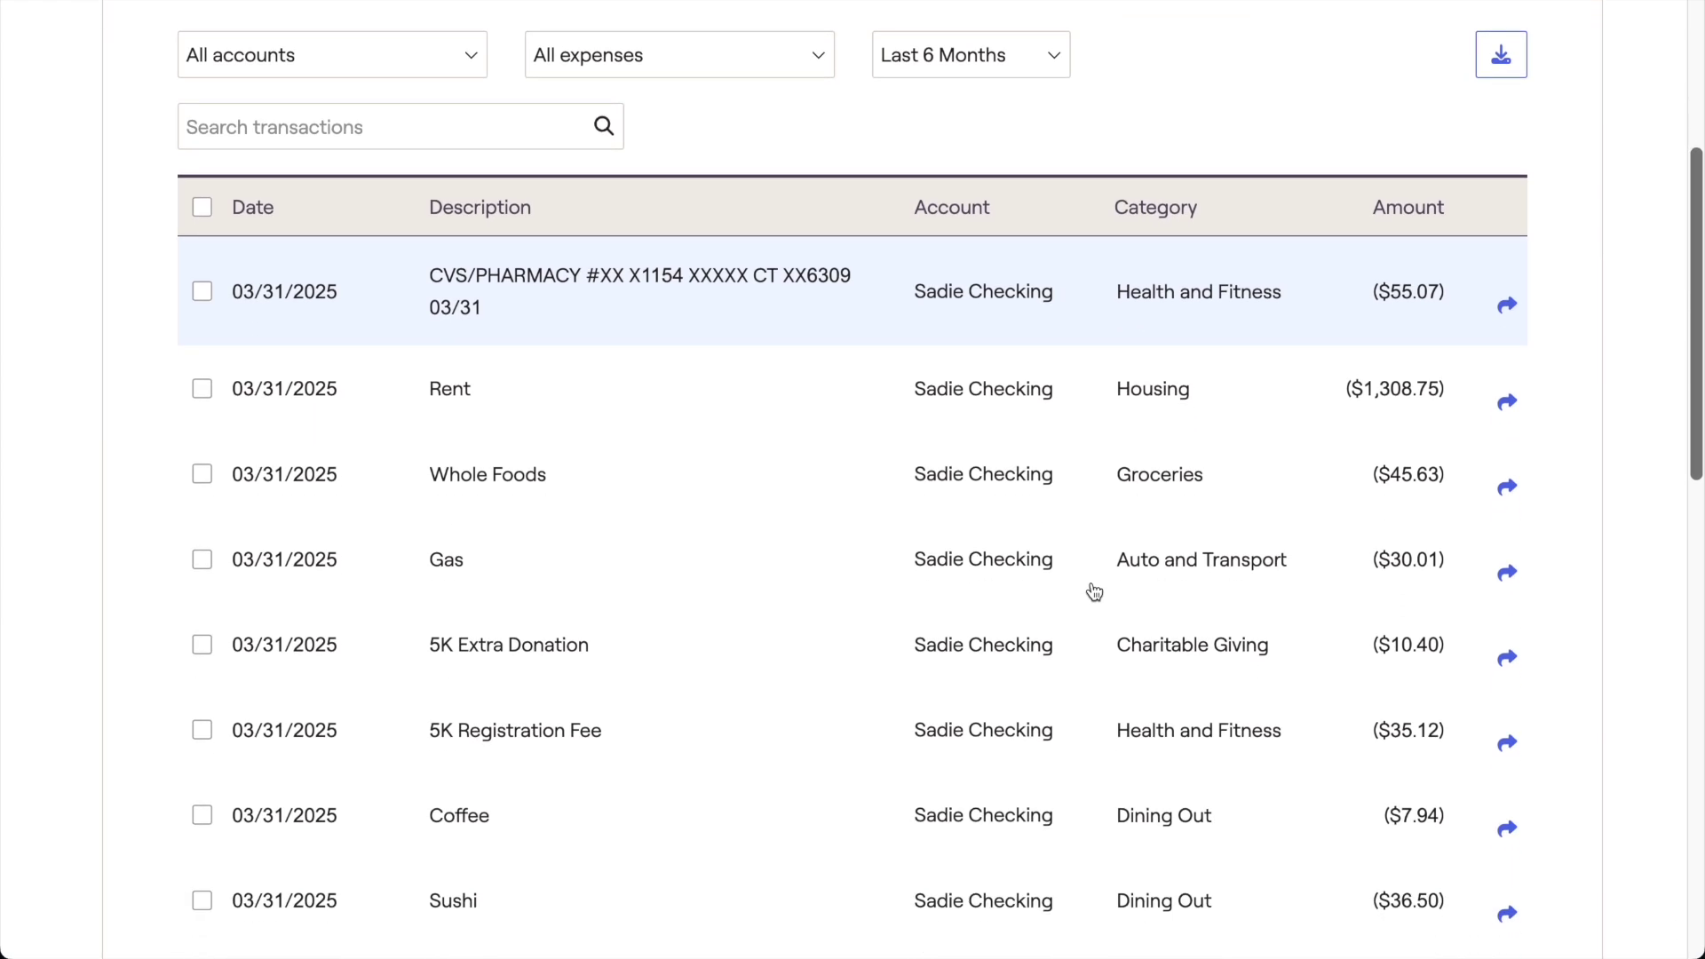
click(455, 71)
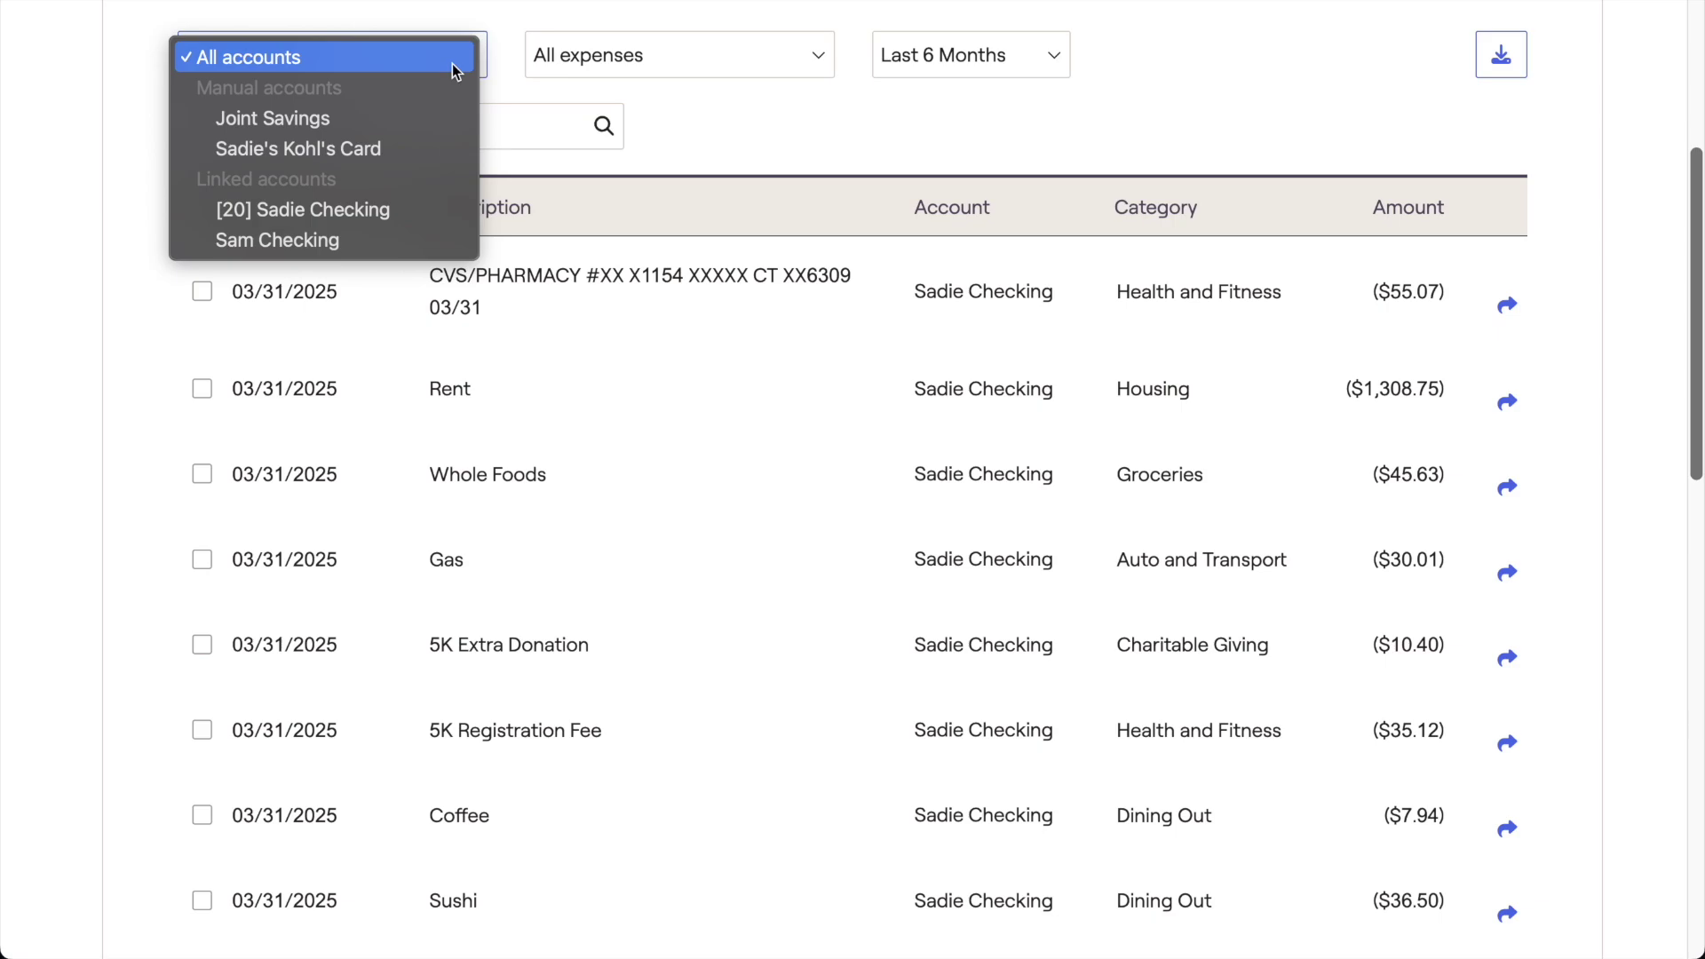
click(669, 61)
click(669, 61)
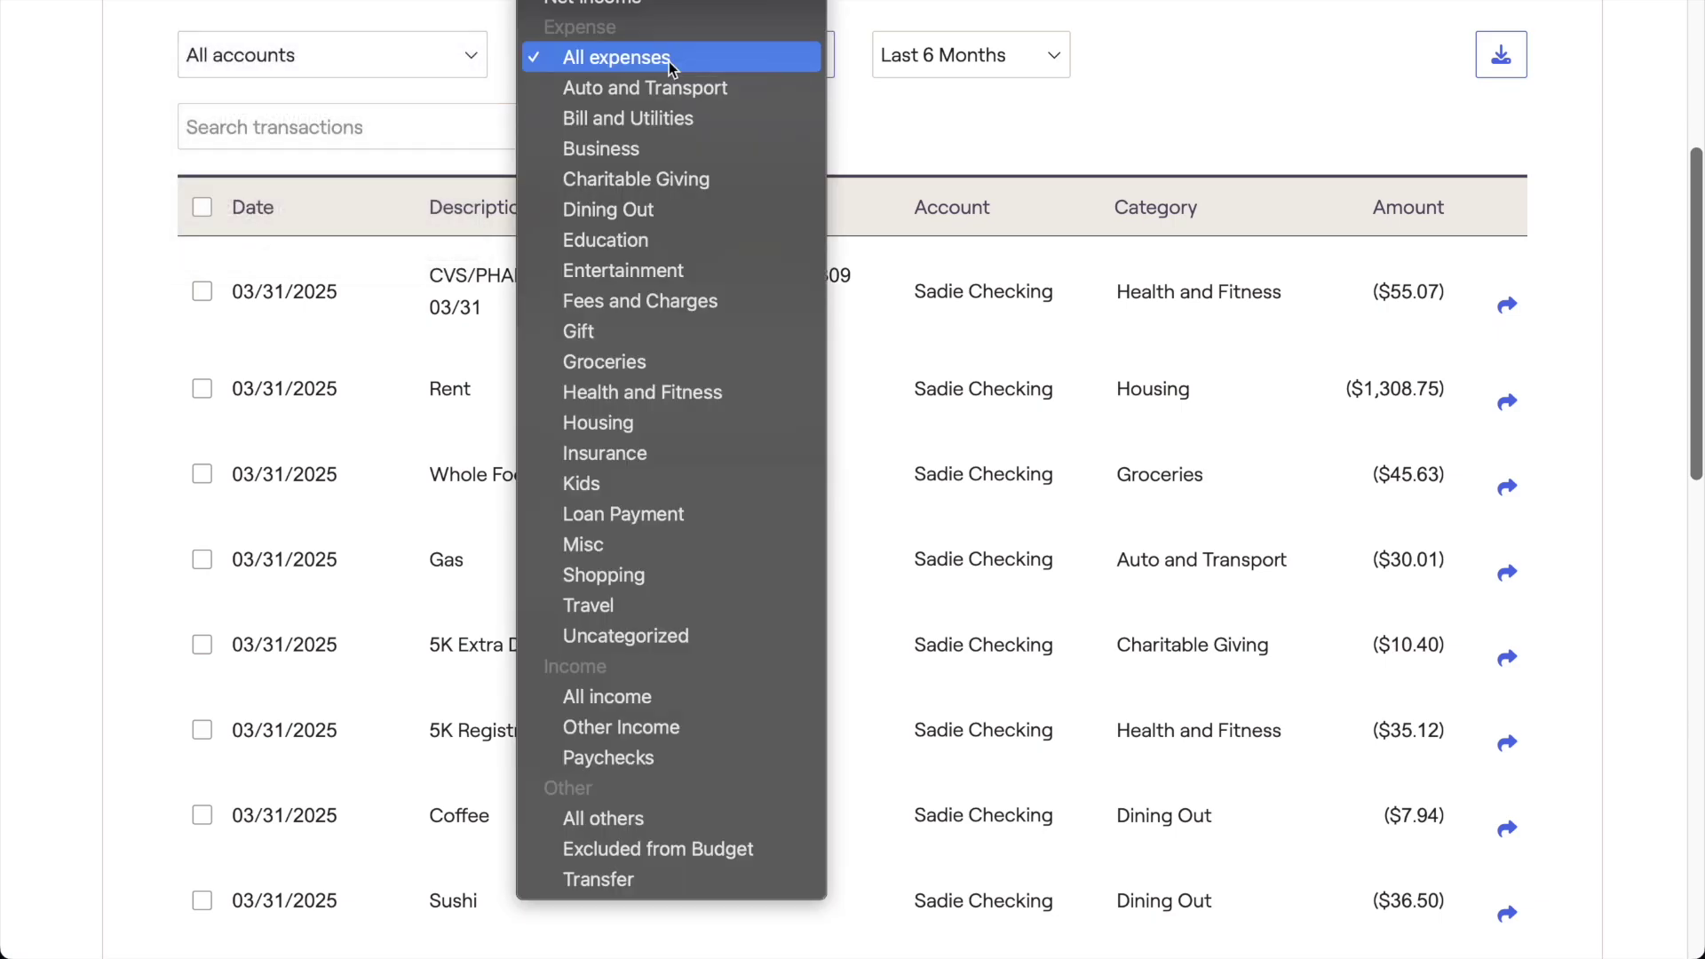
click(1020, 57)
click(1021, 60)
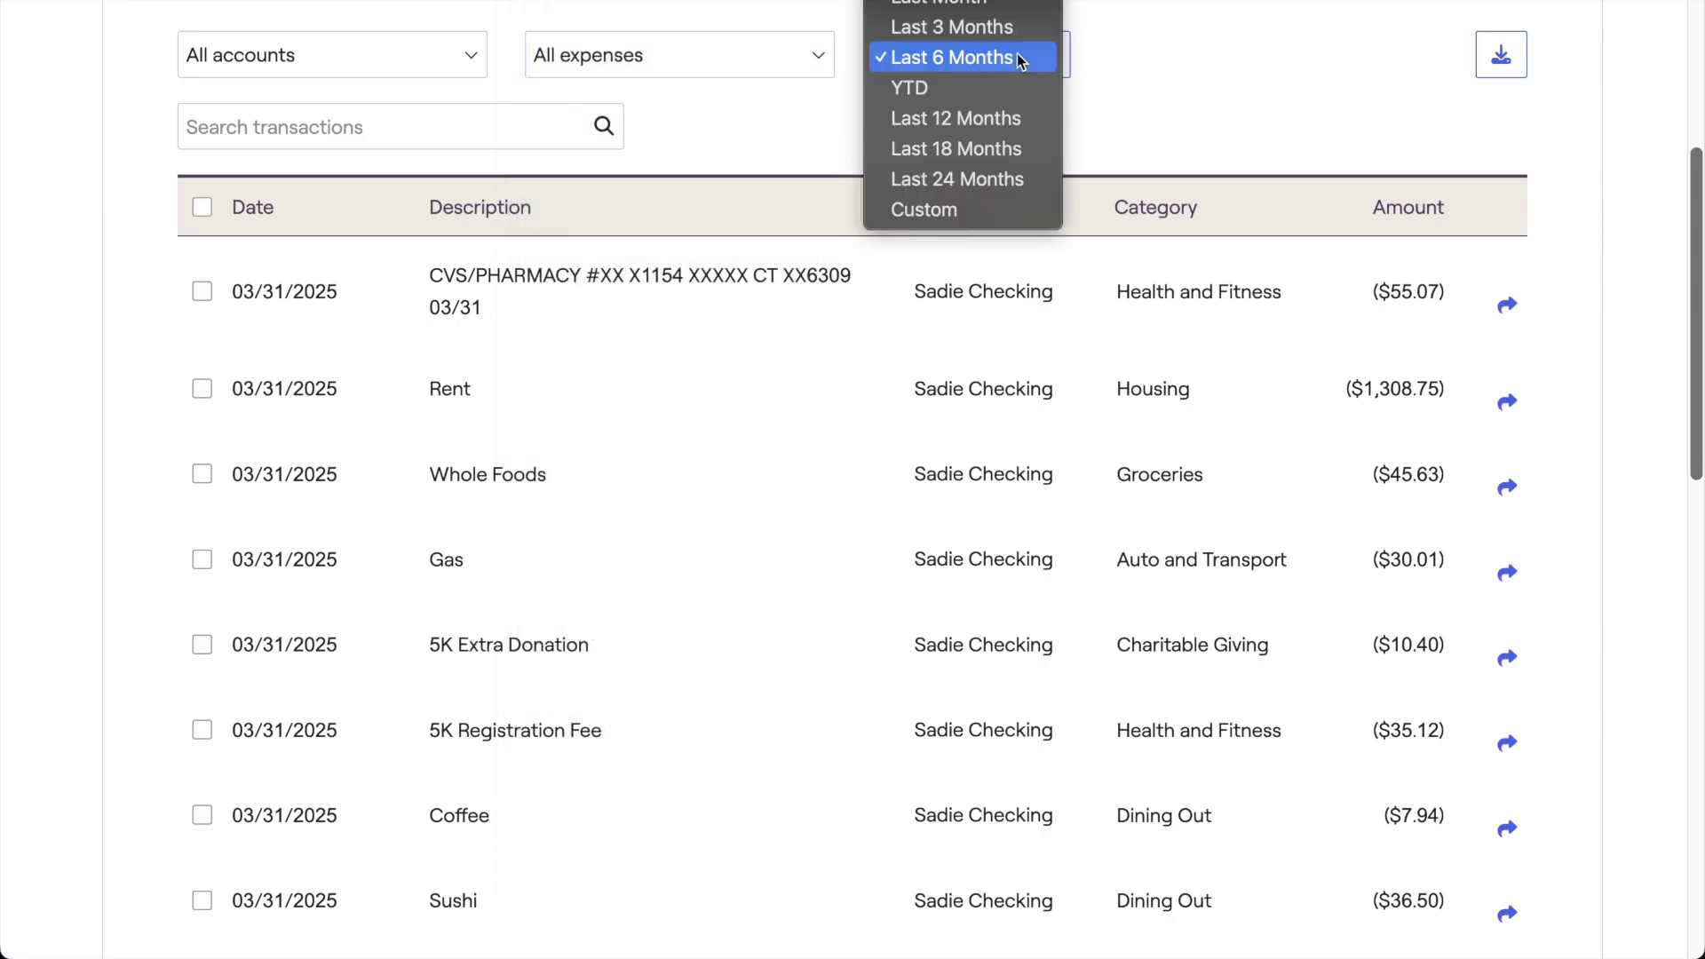
click(834, 126)
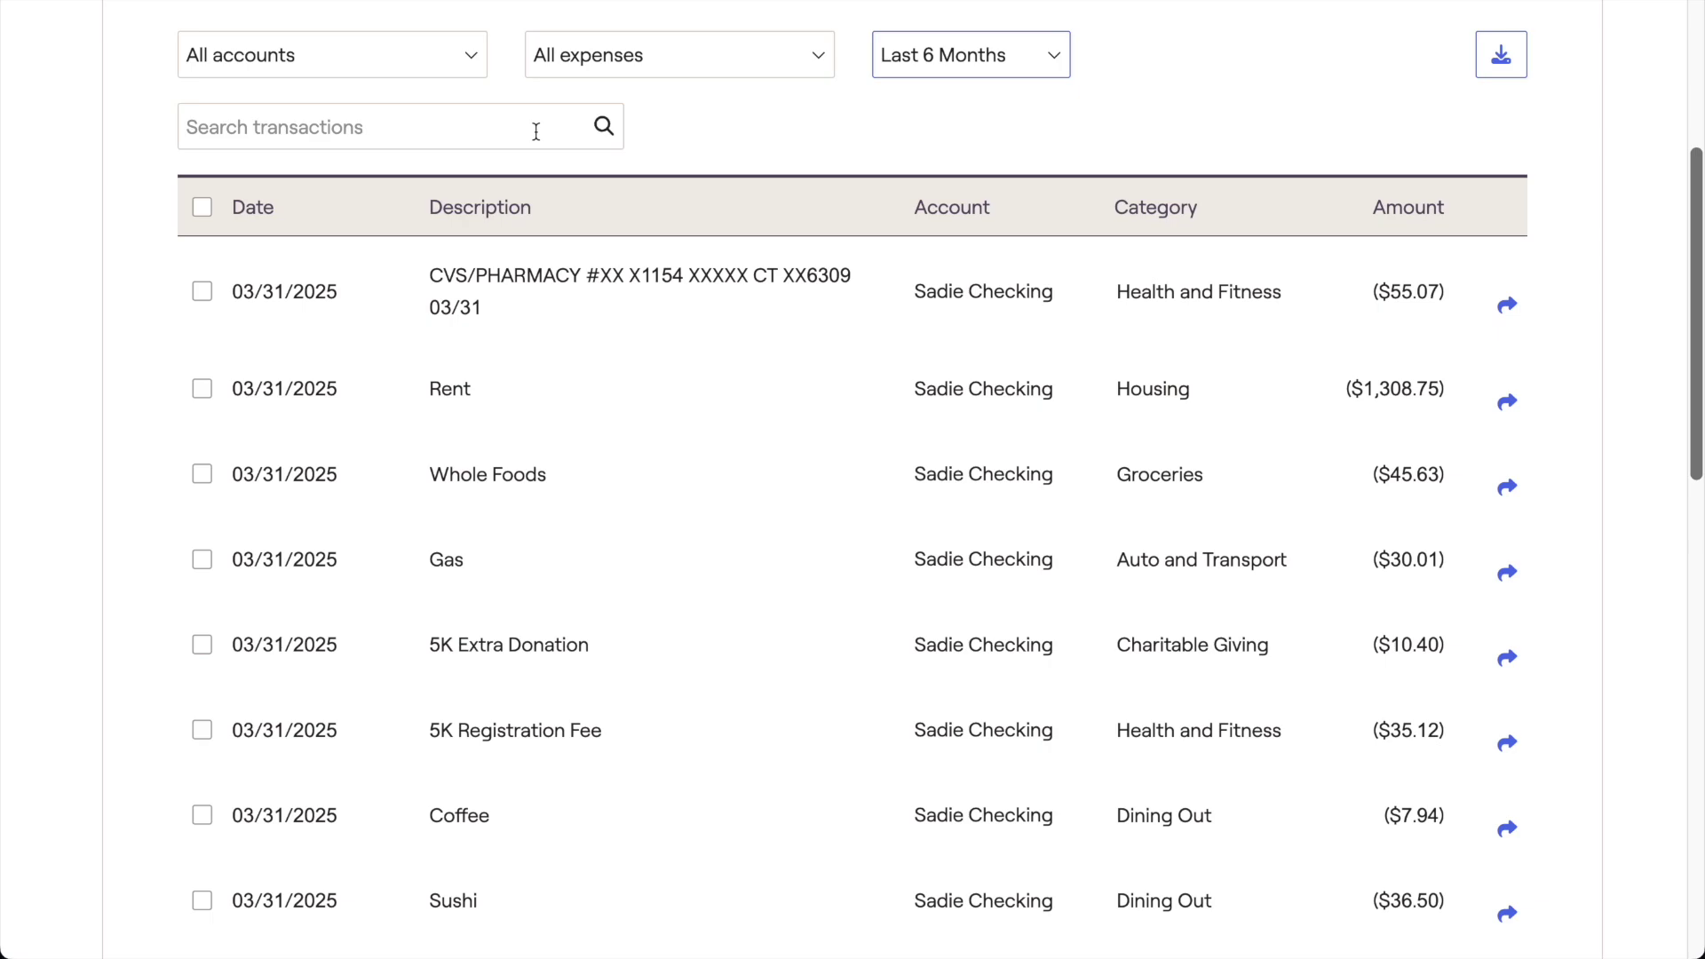
click(652, 120)
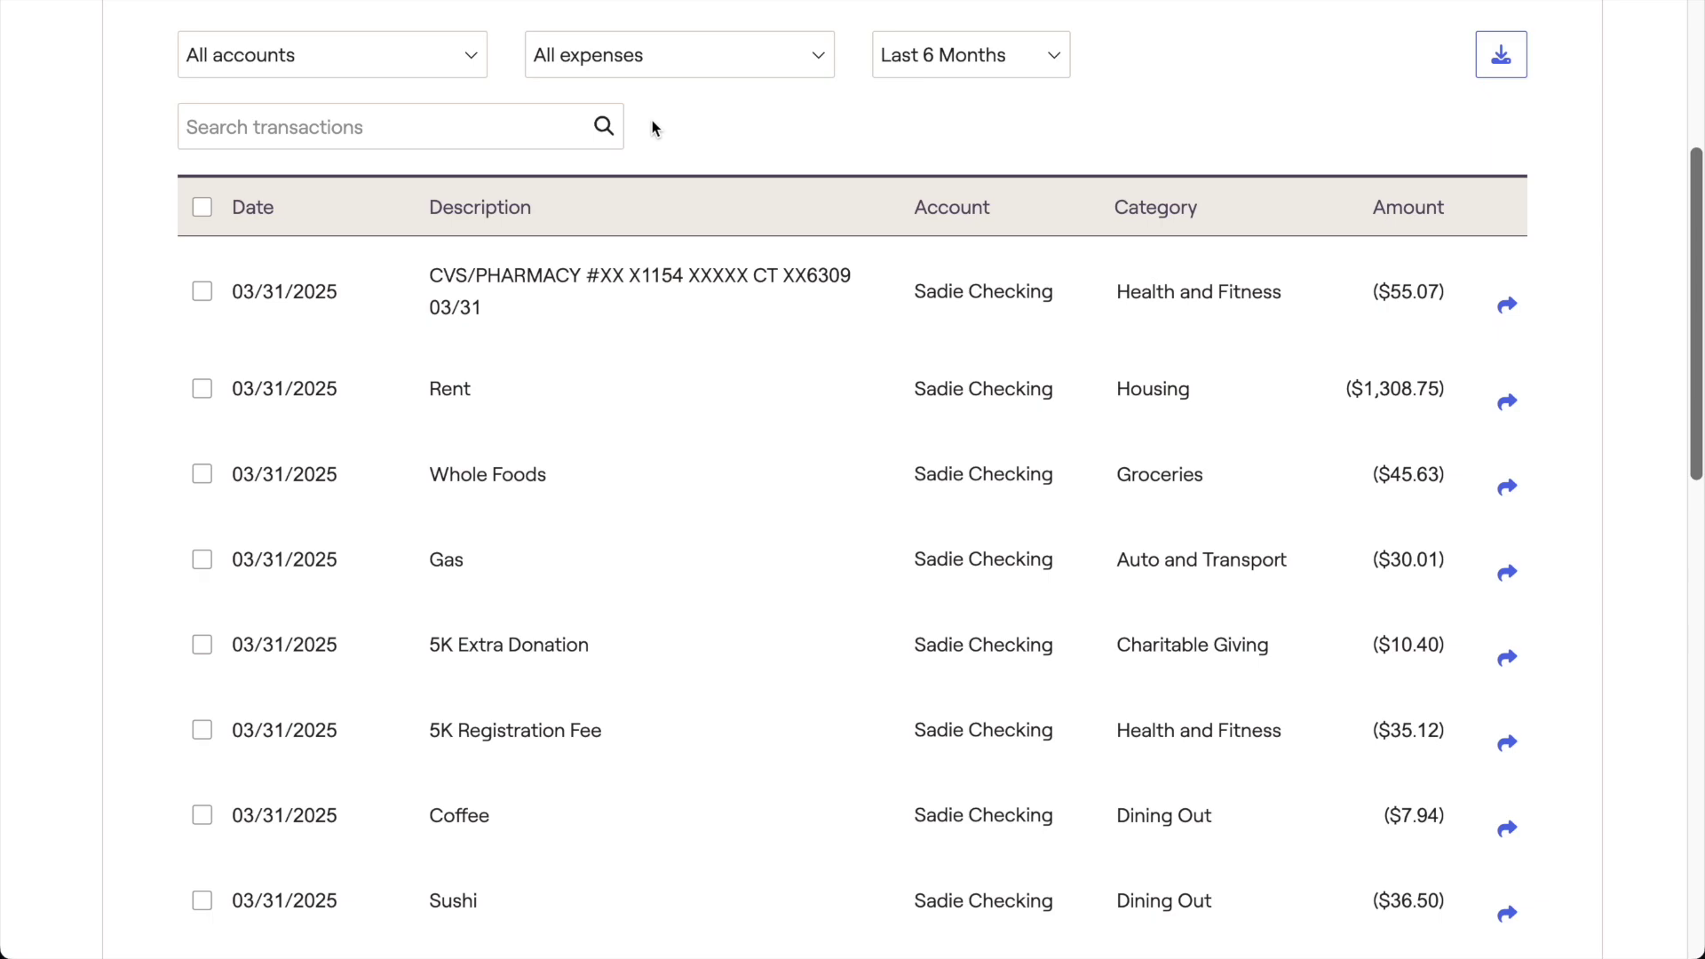
Change the 03/31/2025 $55.07 CVS description to 'Pharmacy', keep Health and Fitness, and save.
click(560, 294)
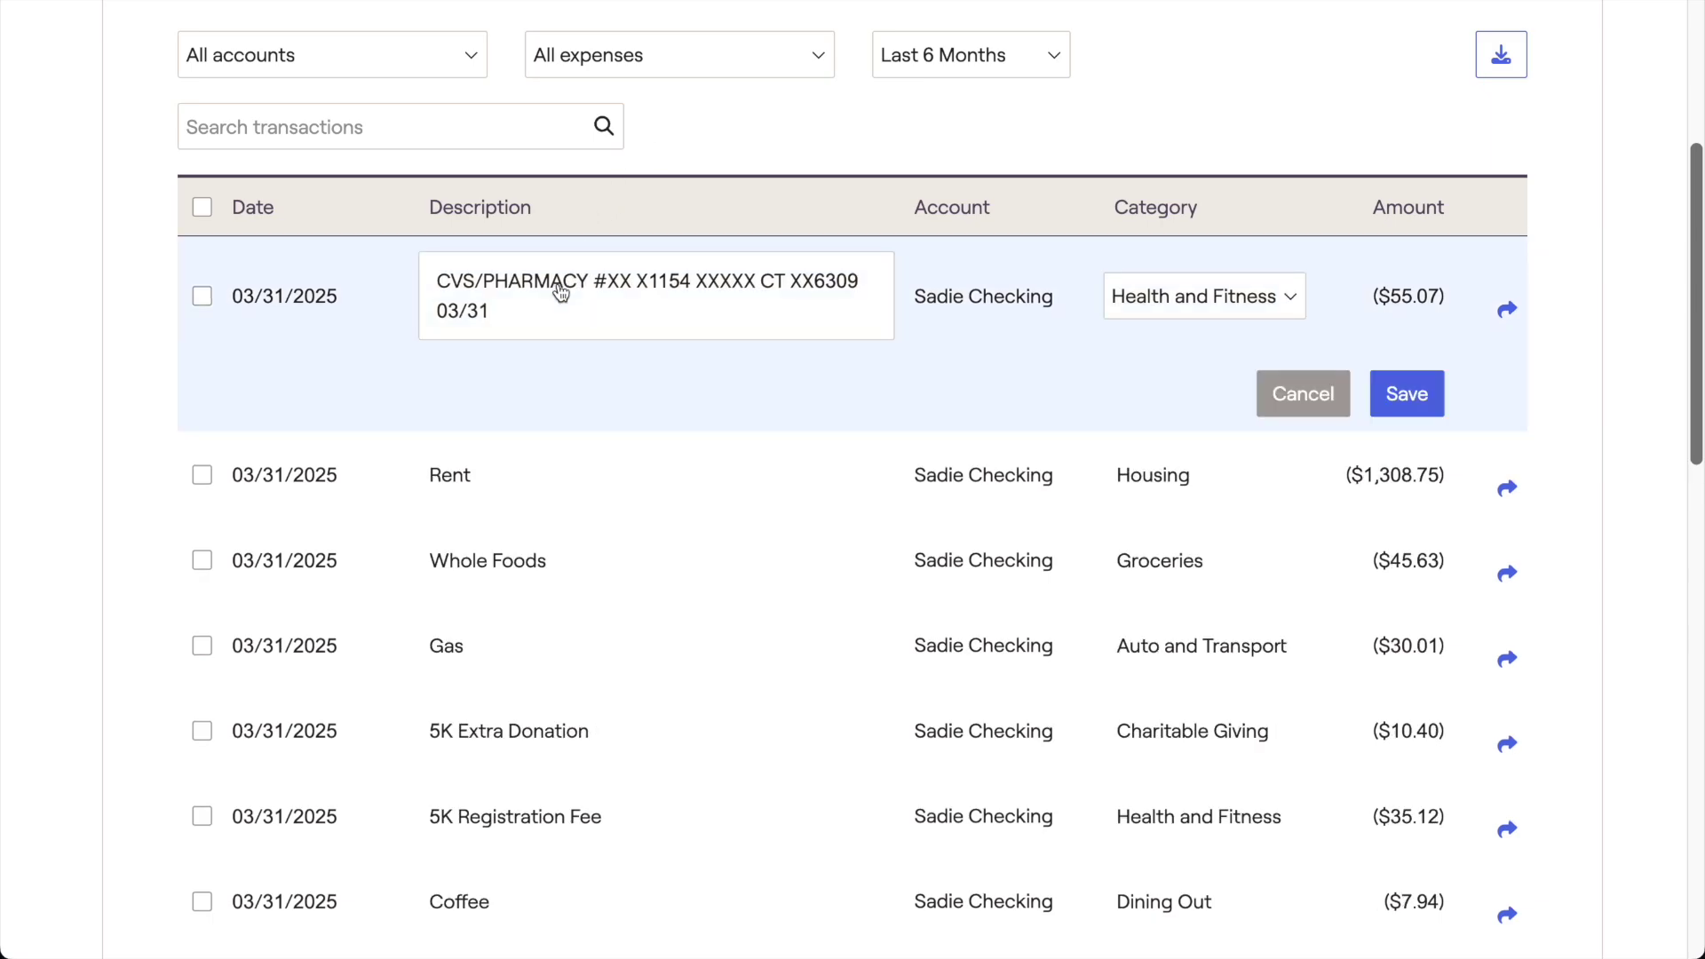
drag(511, 322, 421, 282)
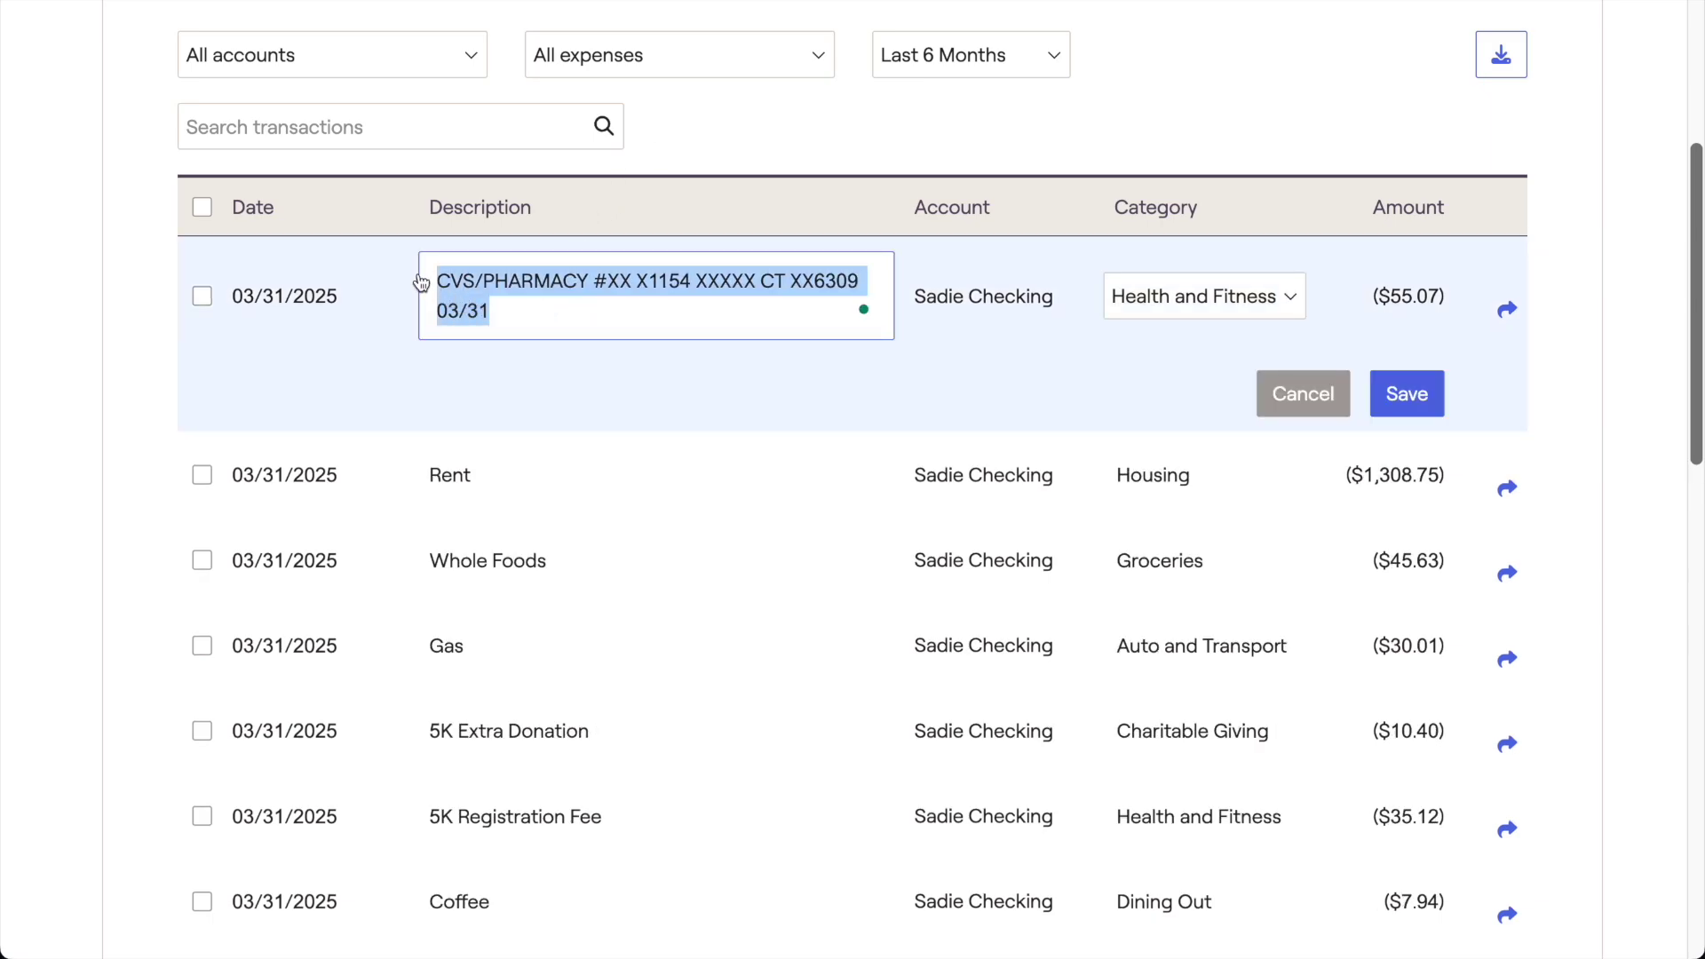
text(Pharmacy)
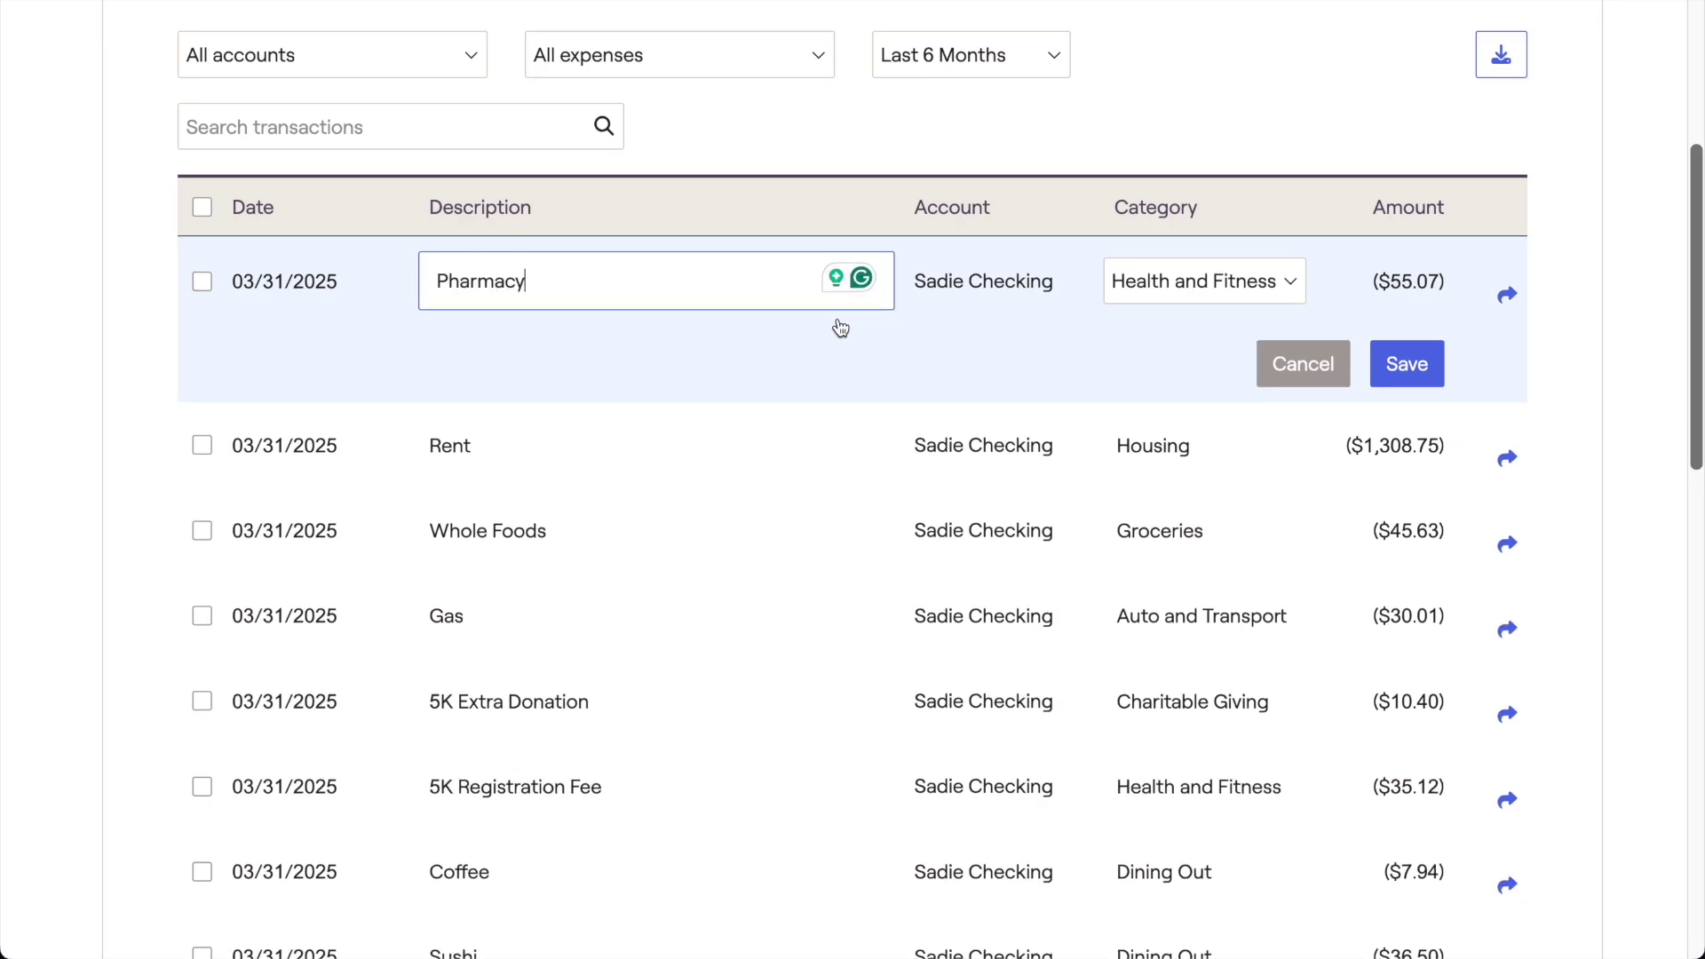
click(1136, 307)
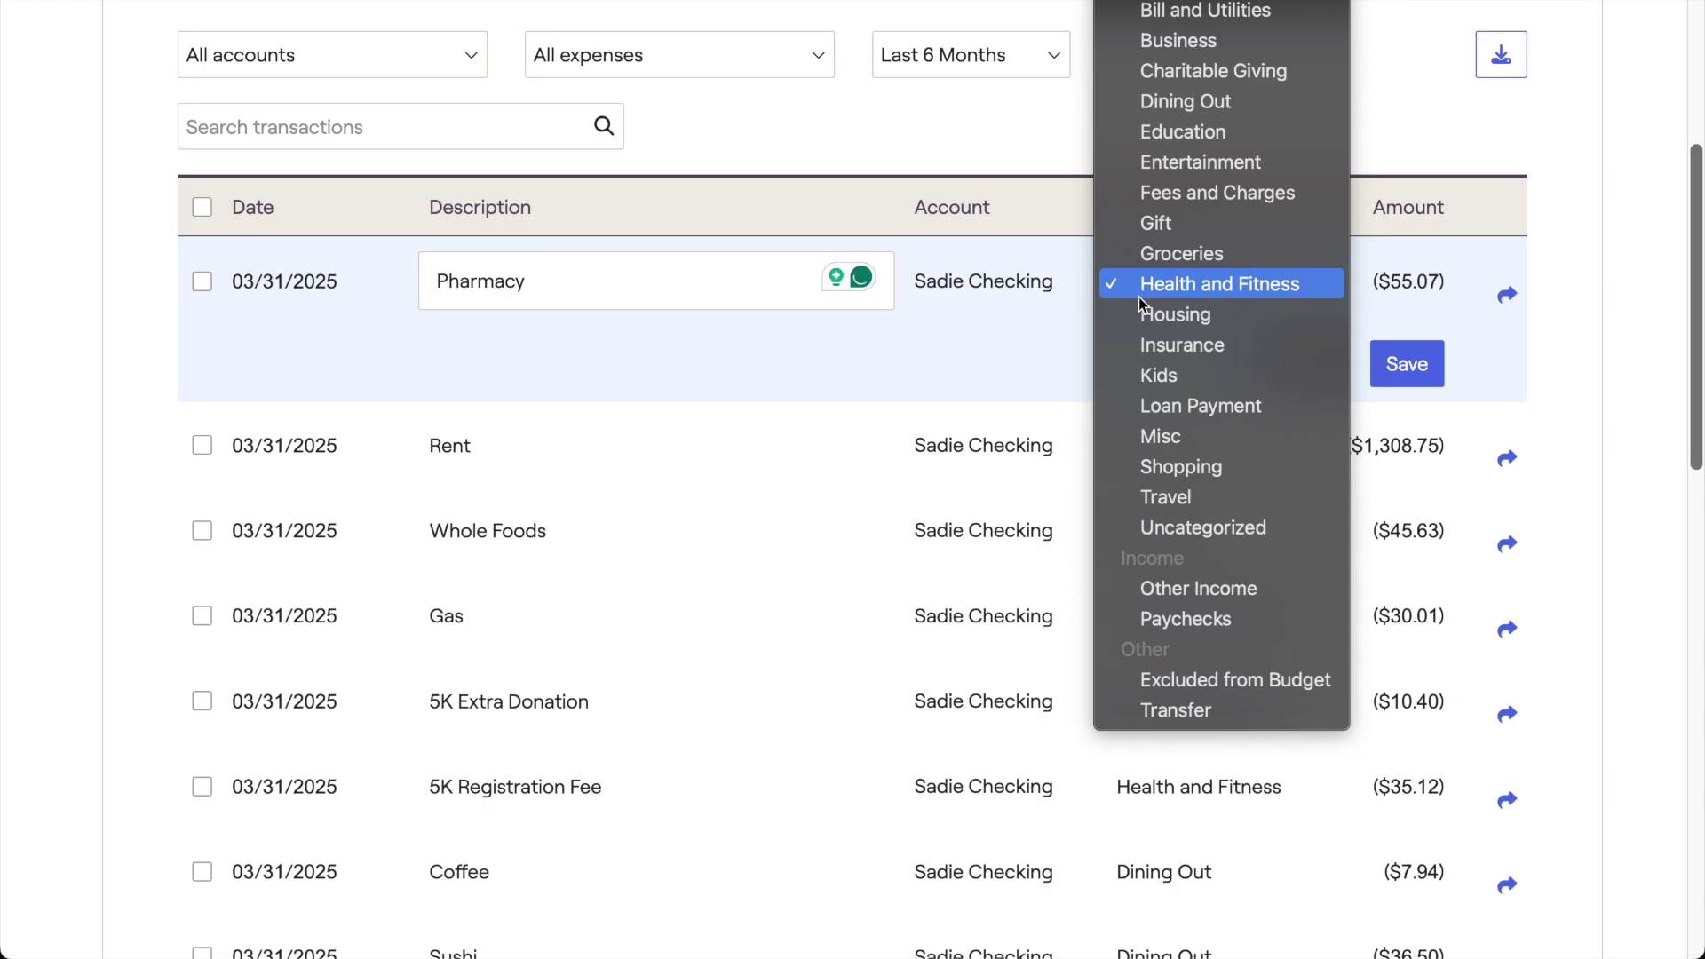
click(1138, 297)
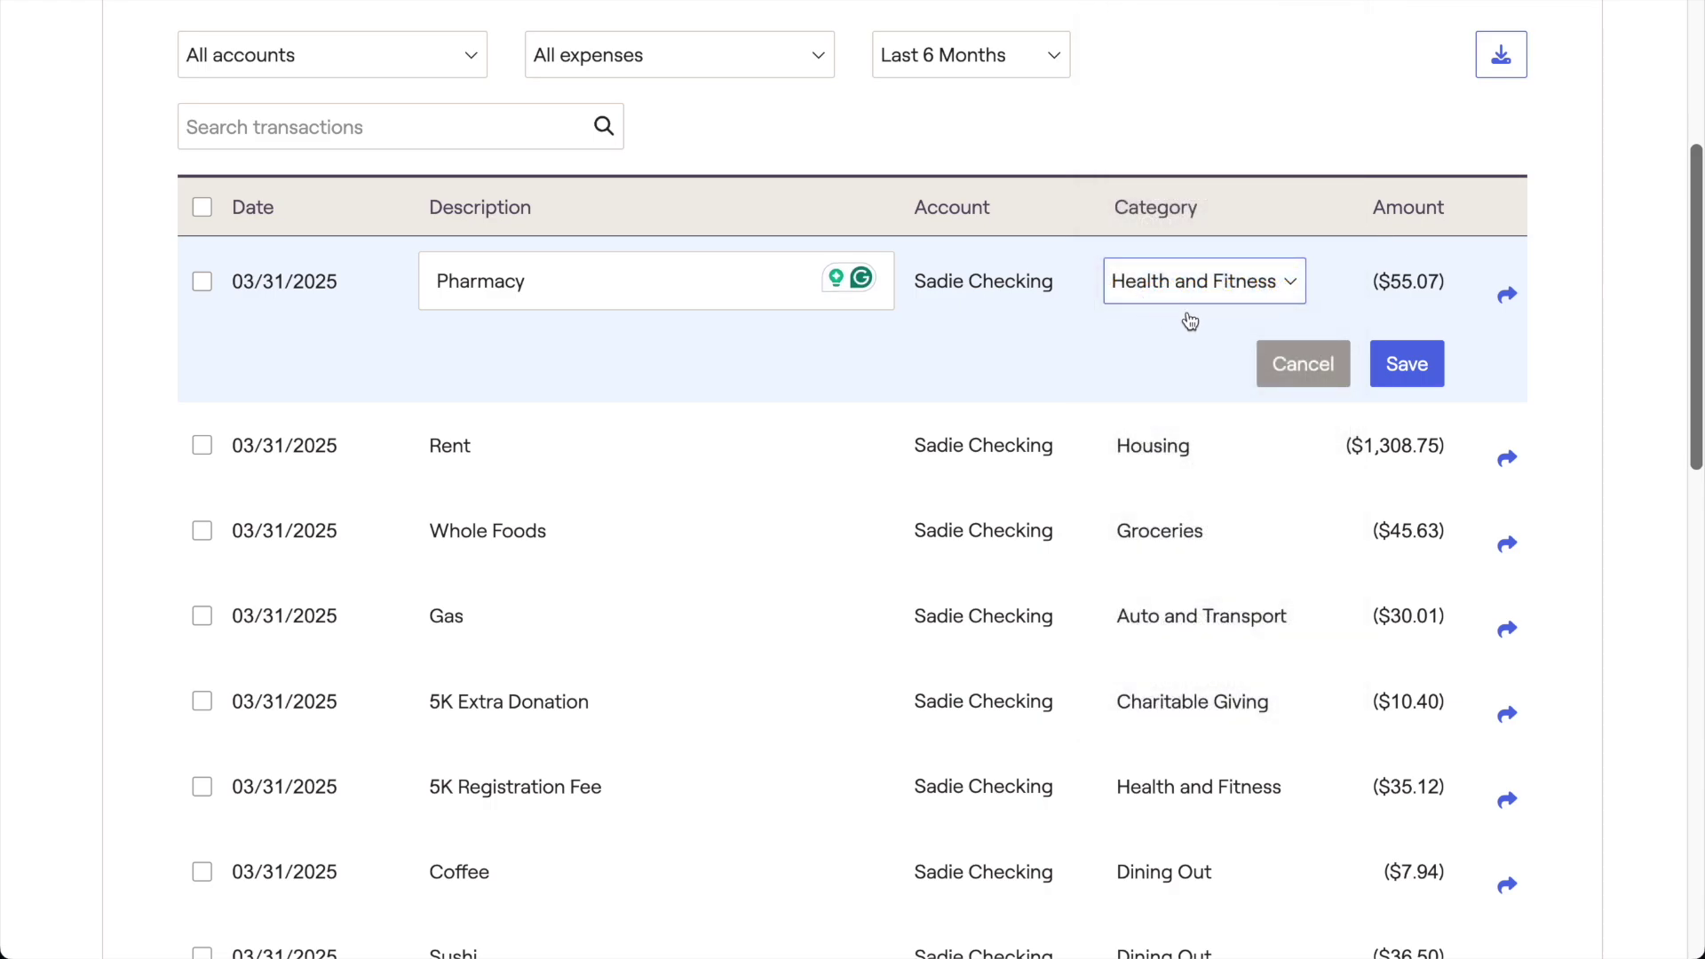
click(1383, 360)
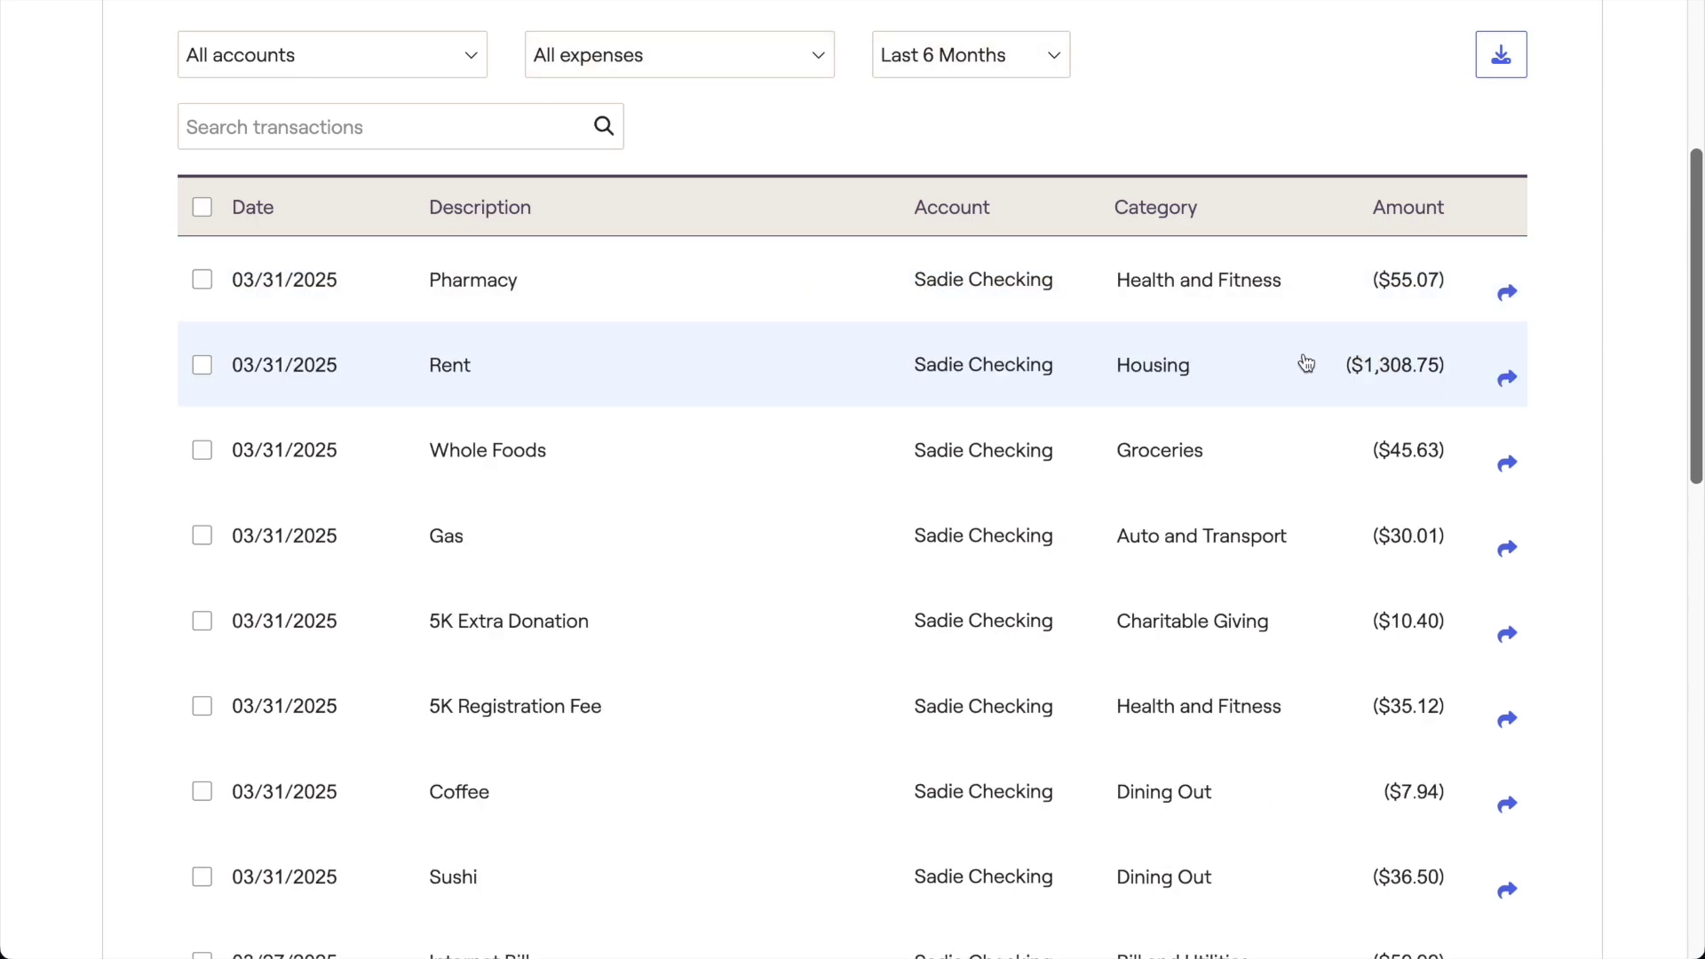
click(202, 281)
click(203, 366)
click(204, 451)
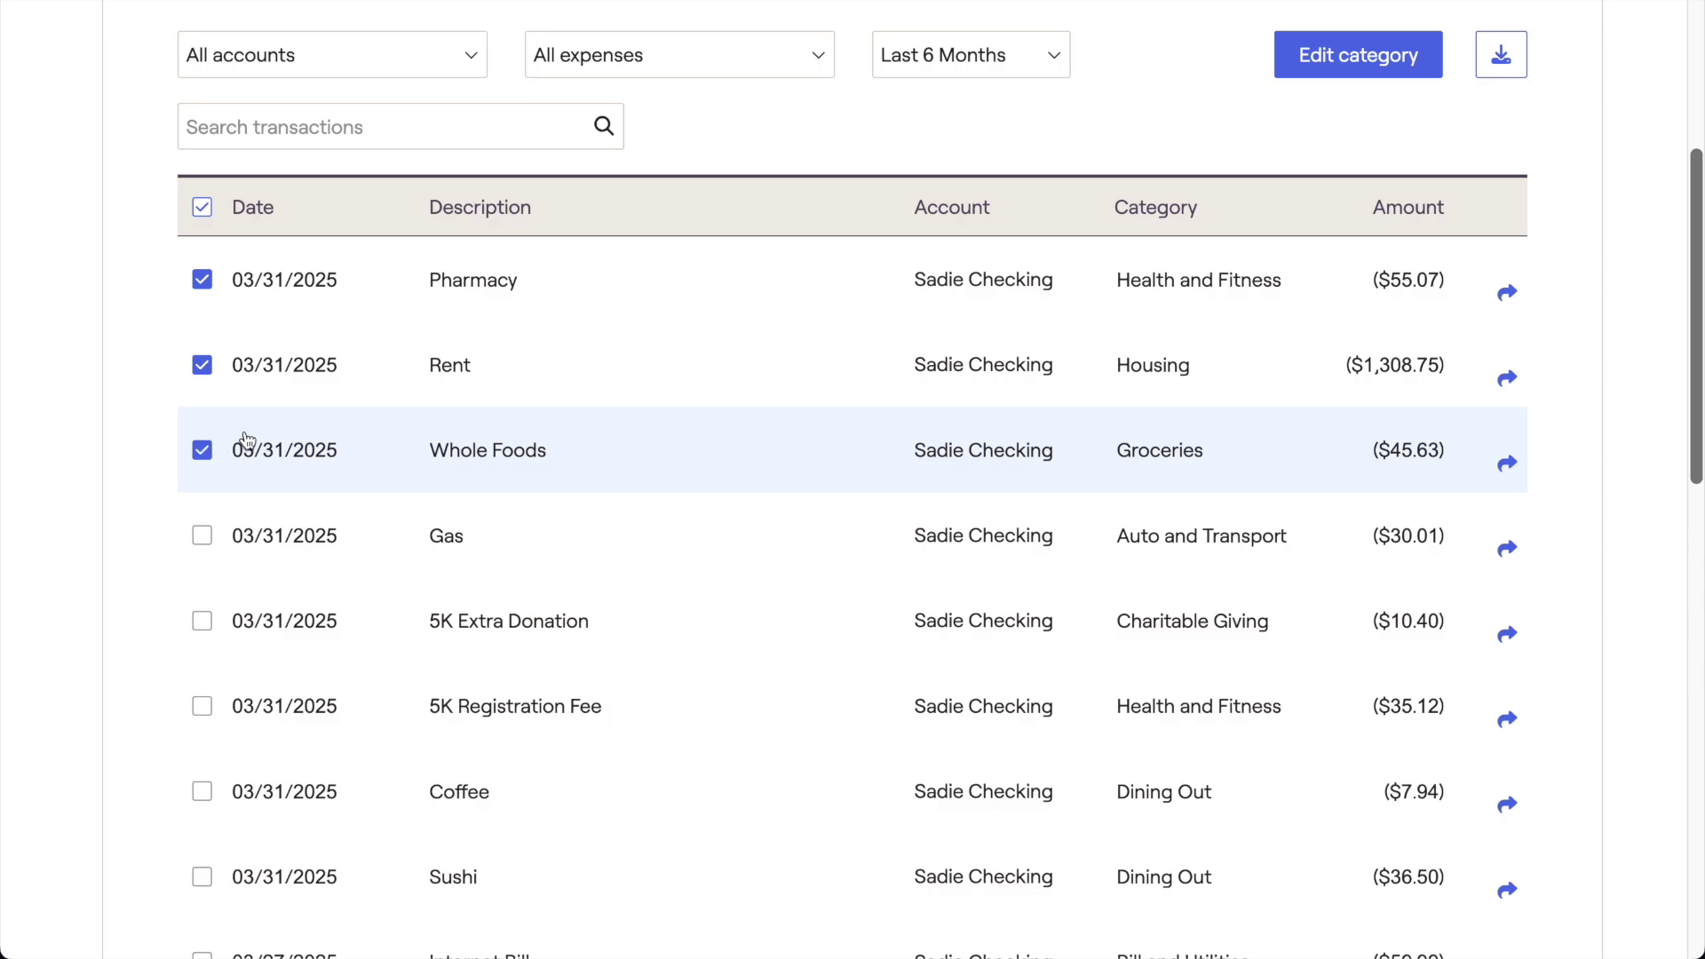
click(1295, 59)
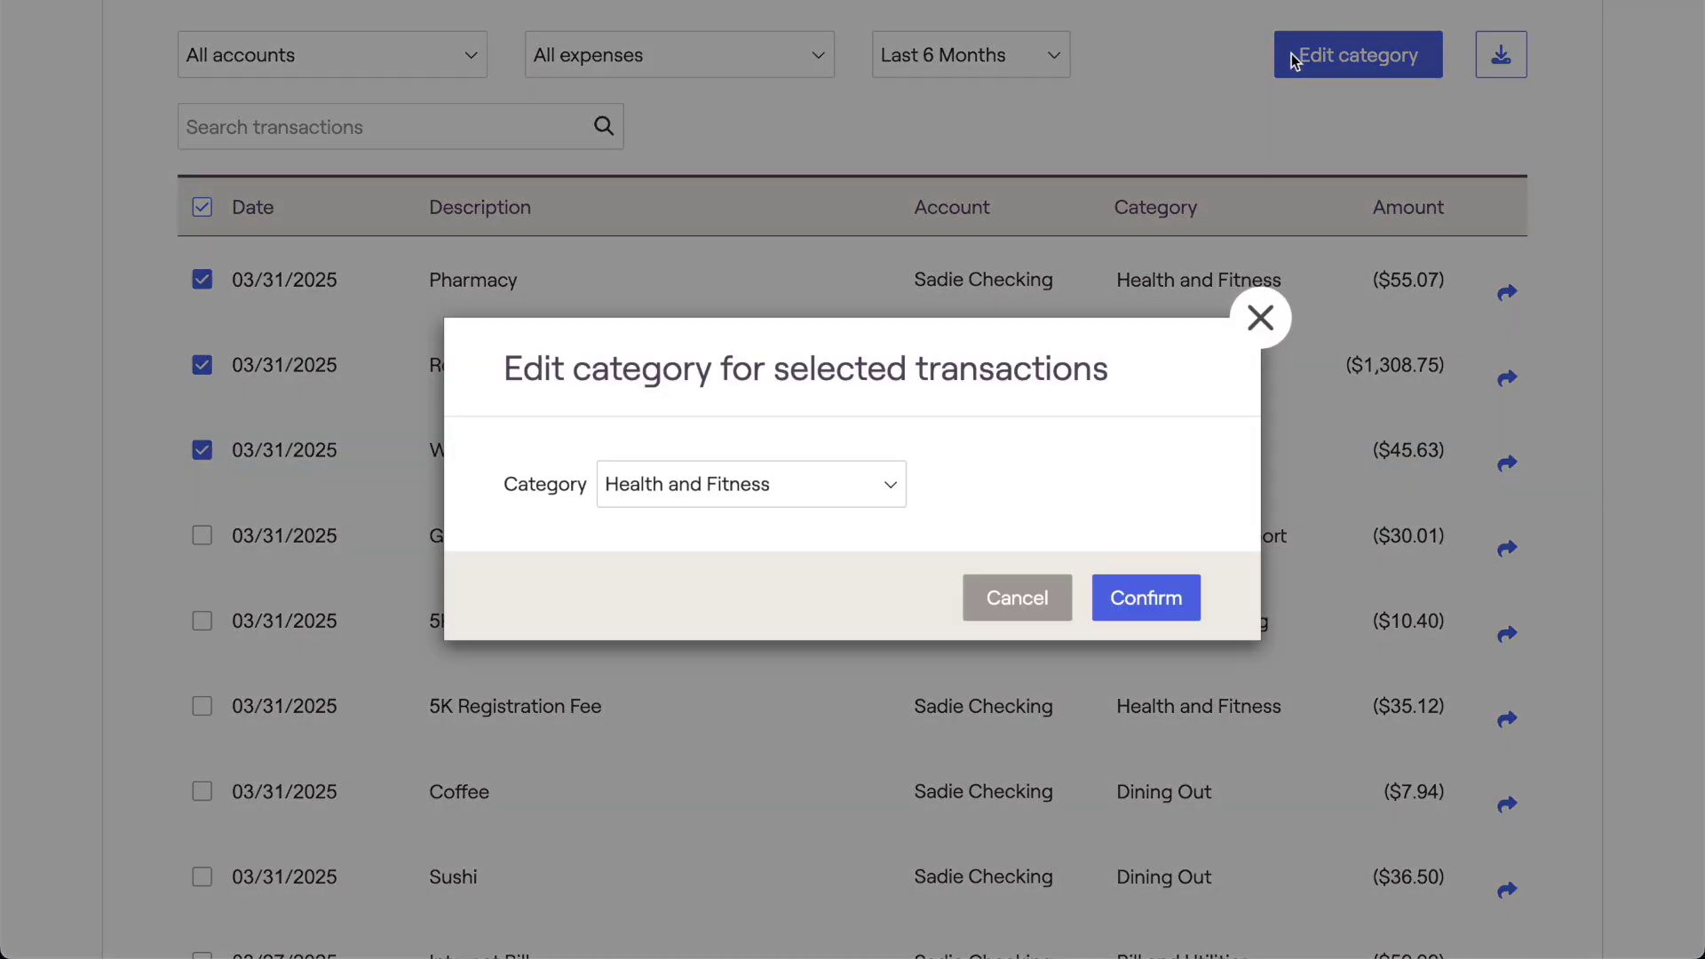
click(874, 498)
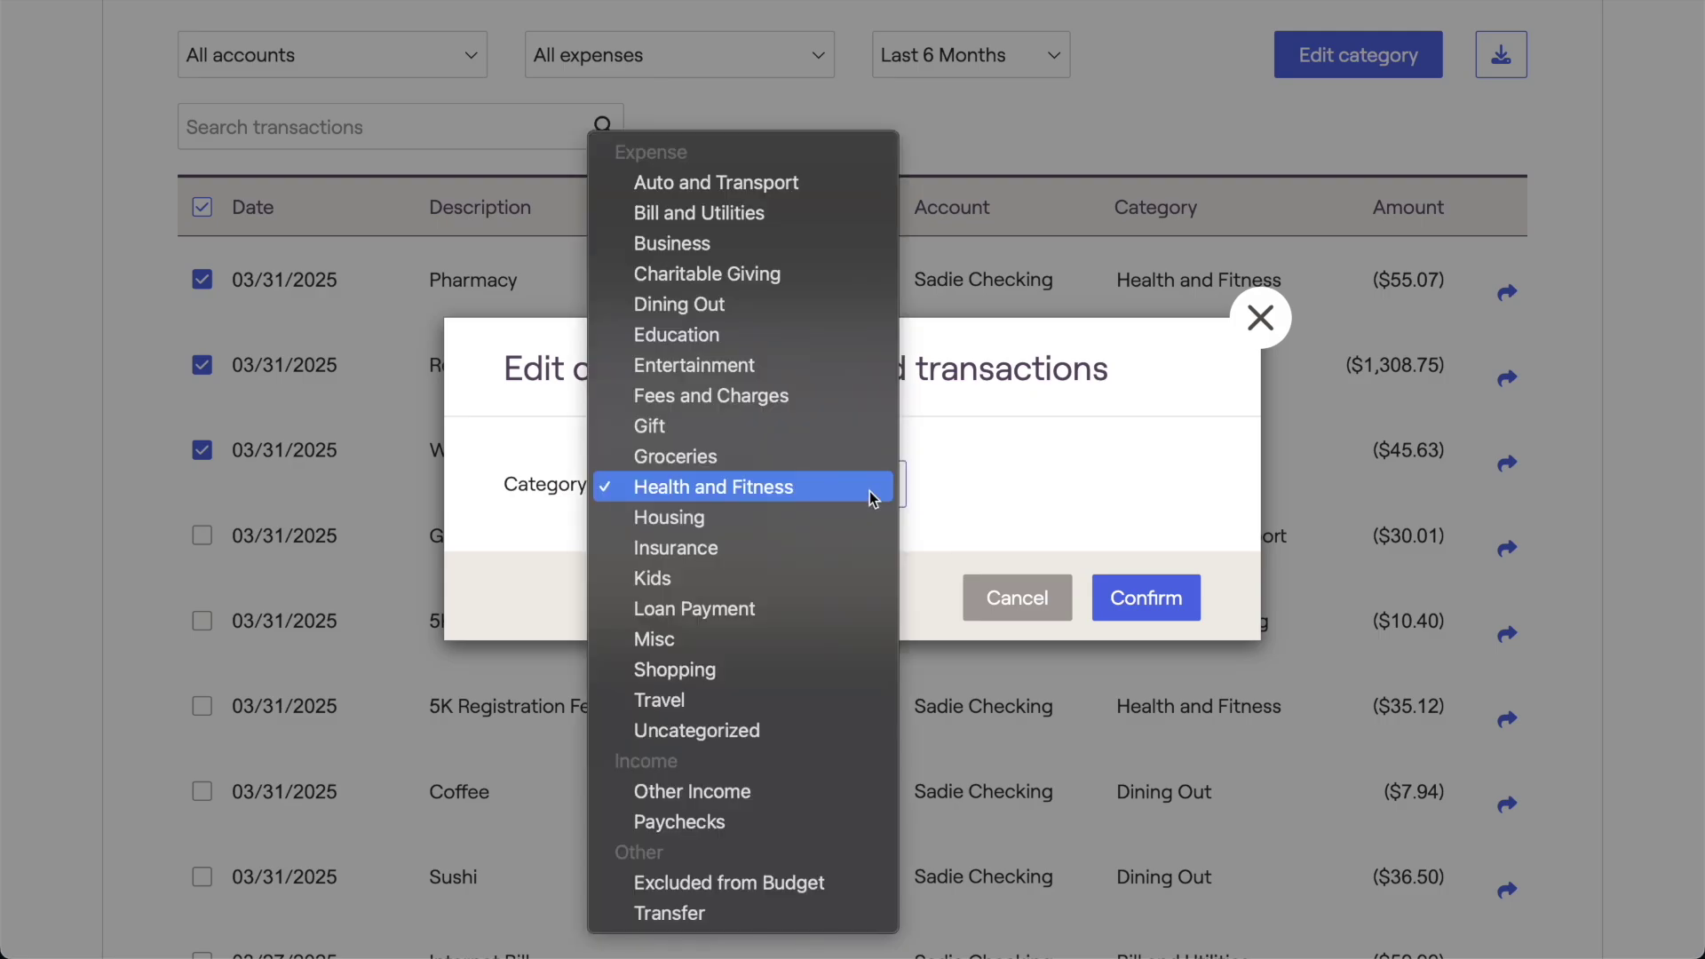
click(874, 489)
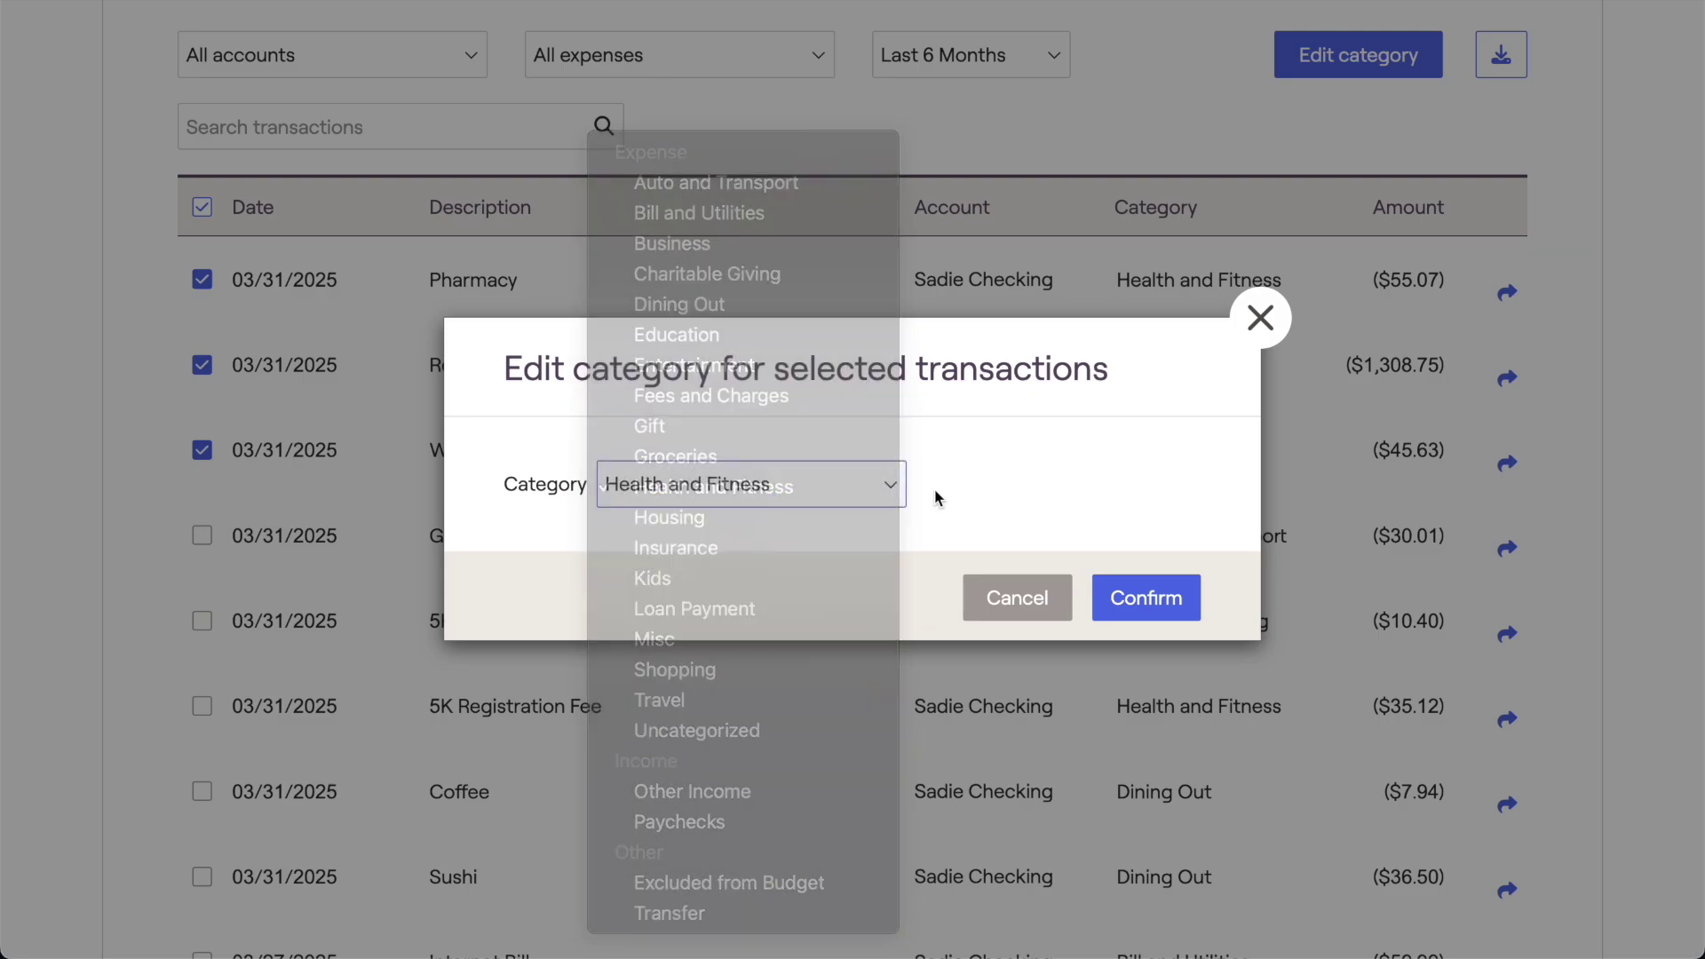
click(1010, 597)
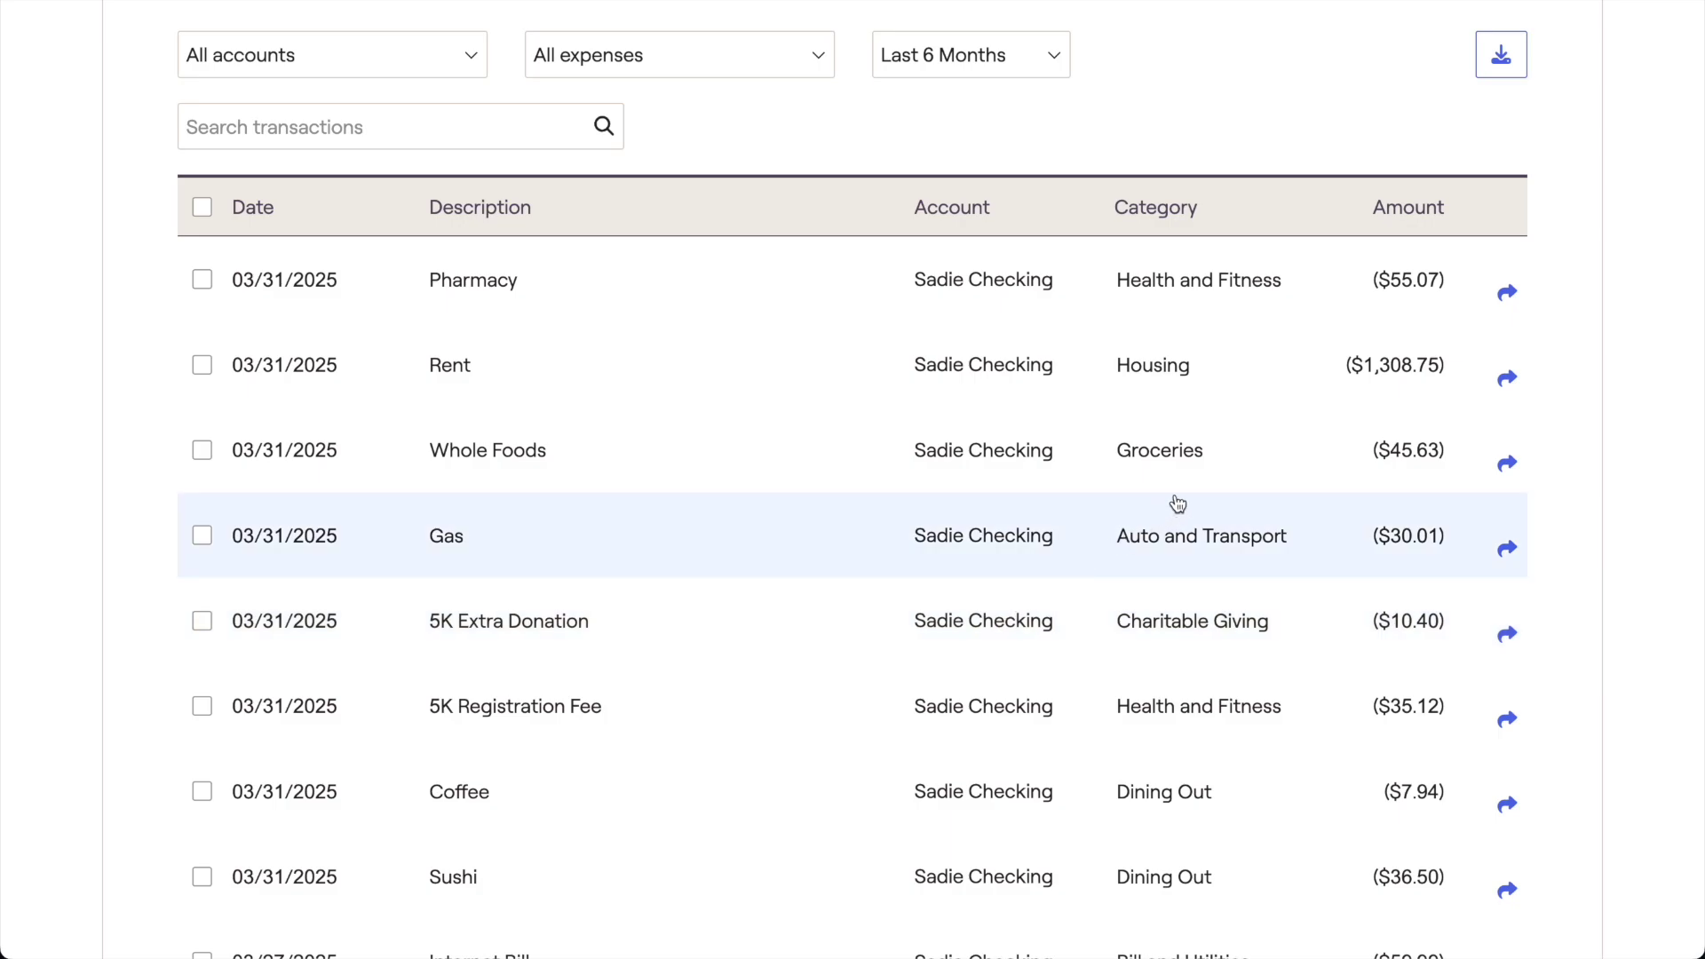
Split the Pharmacy charge and make the second split 'Groceries' in the Groceries category.
click(1506, 294)
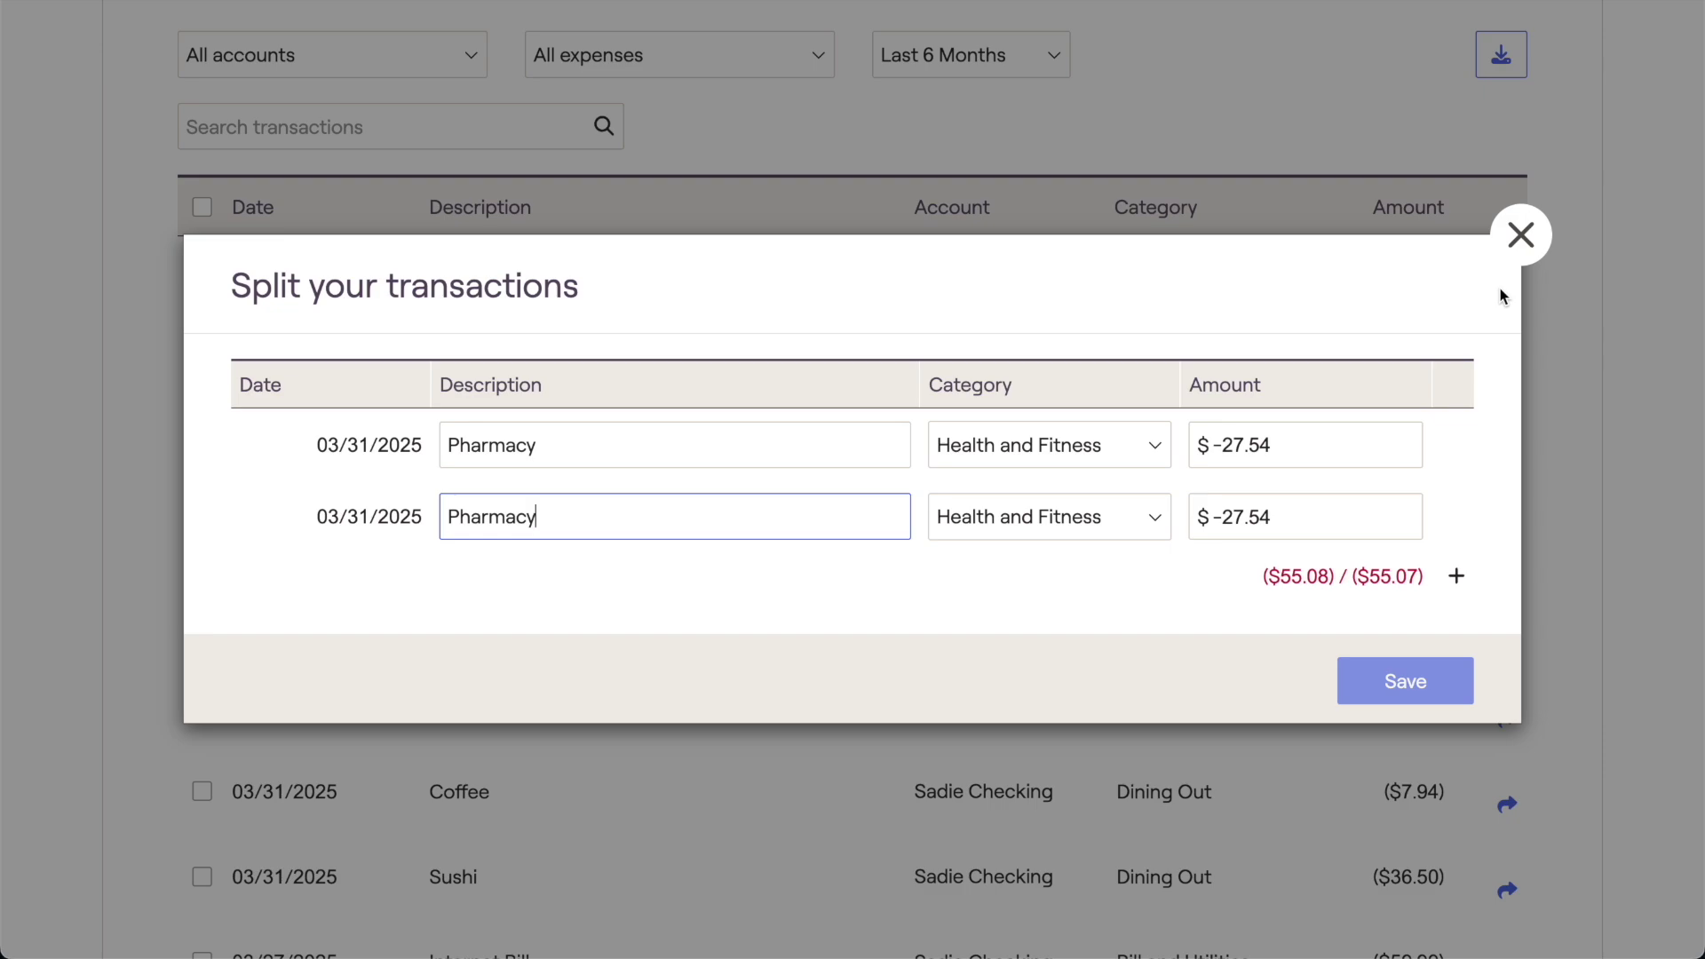
click(1502, 302)
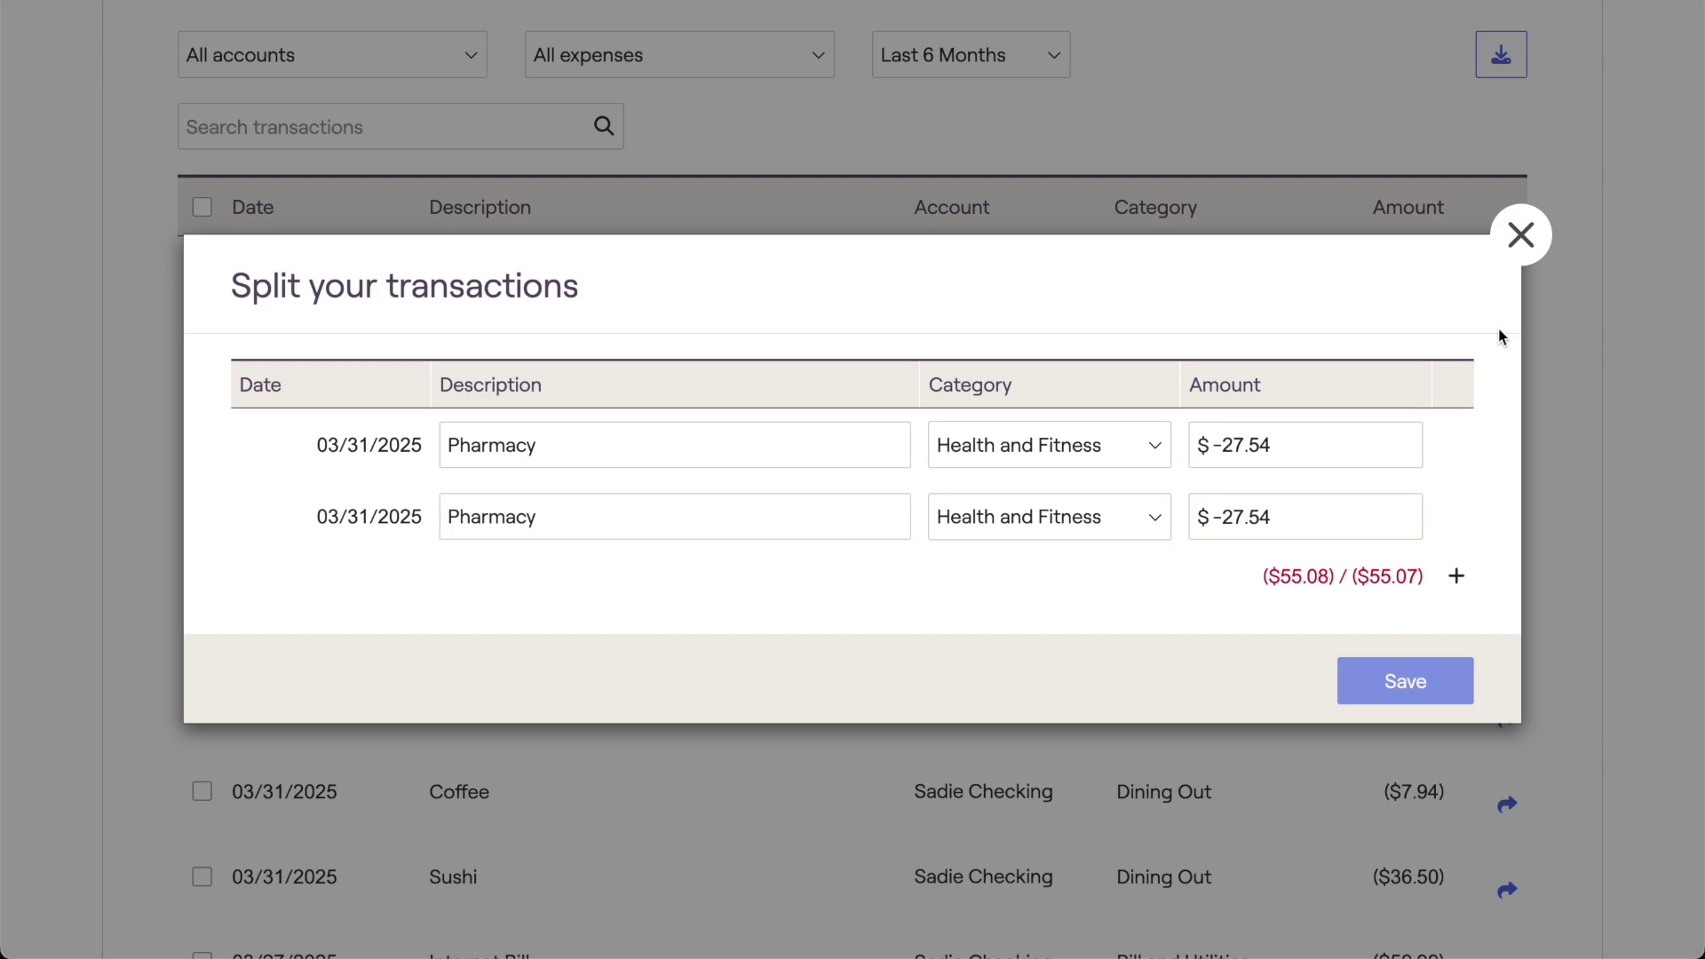
click(1456, 577)
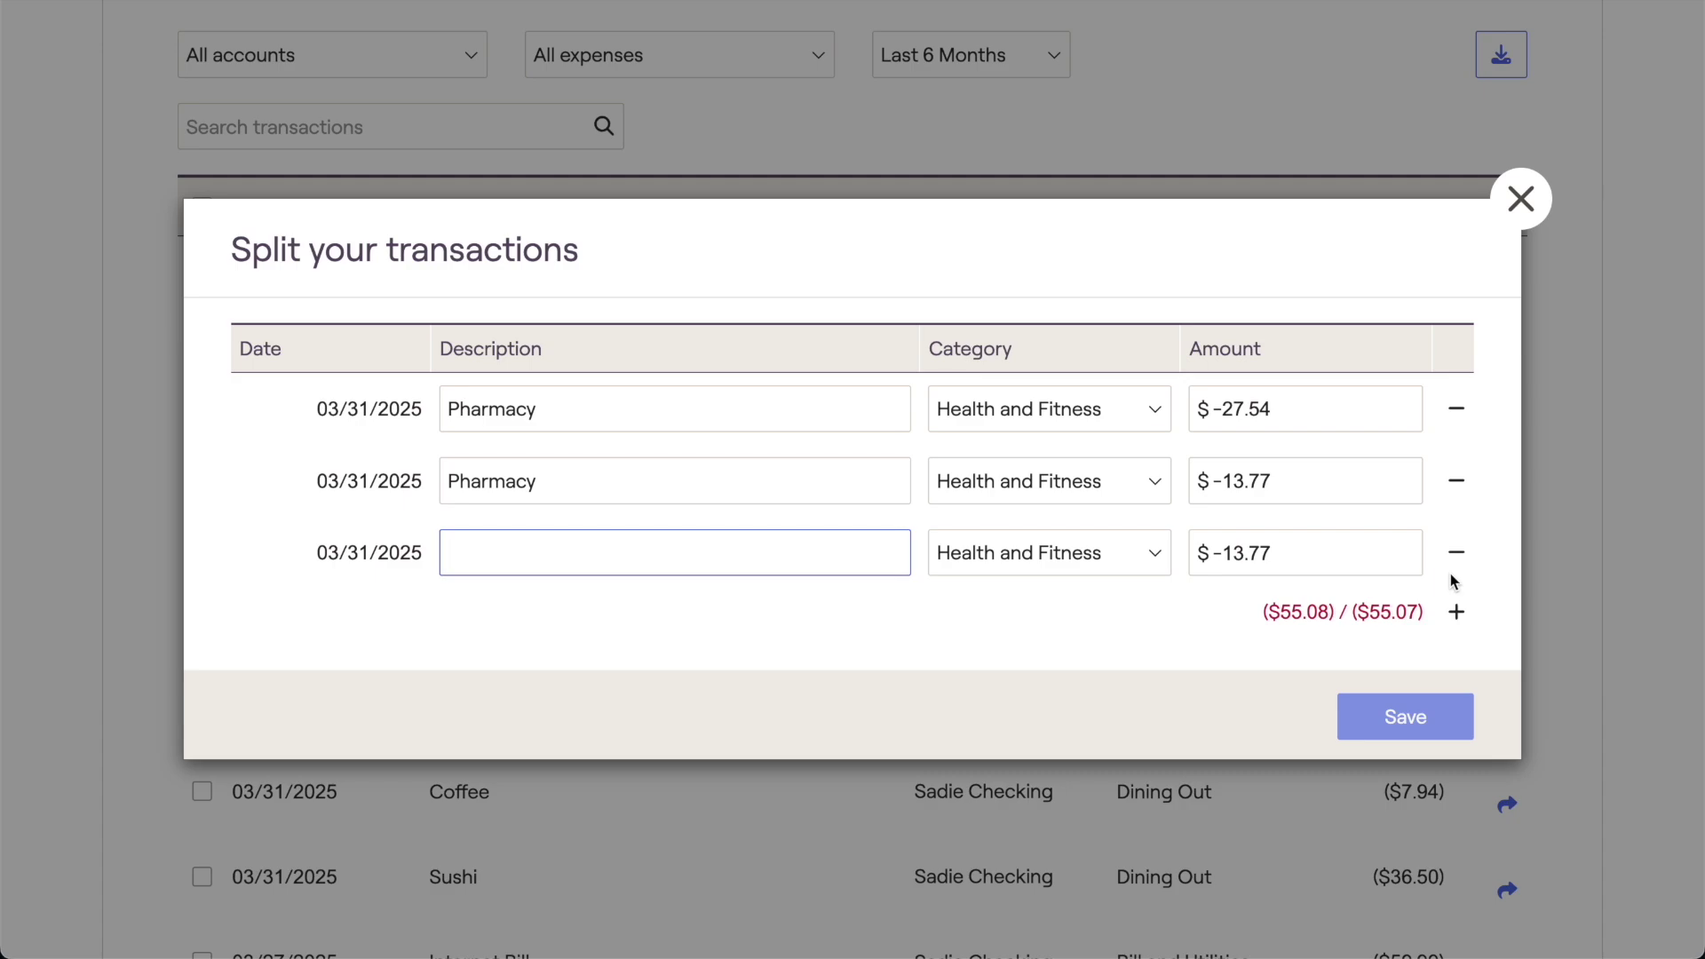
click(1456, 558)
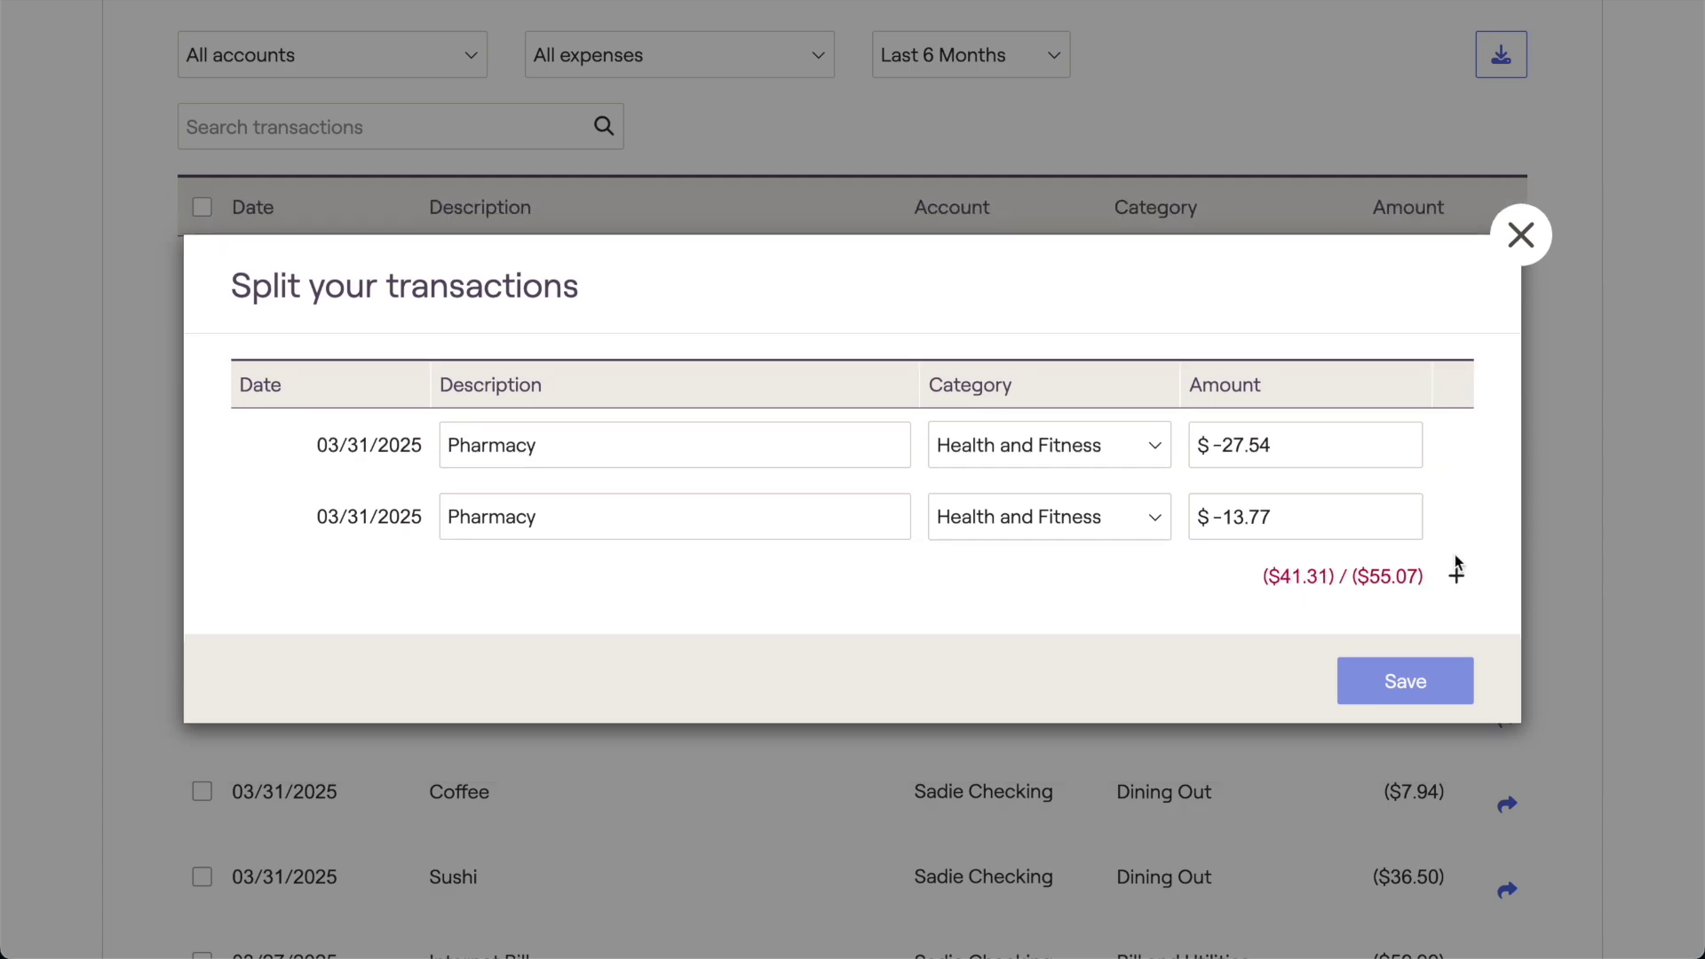
click(883, 509)
key(BackSpace)
key(BackSpace)
key(BackSpace)
key(BackSpace)
key(BackSpace)
key(BackSpace)
key(BackSpace)
key(BackSpace)
text(Groceries)
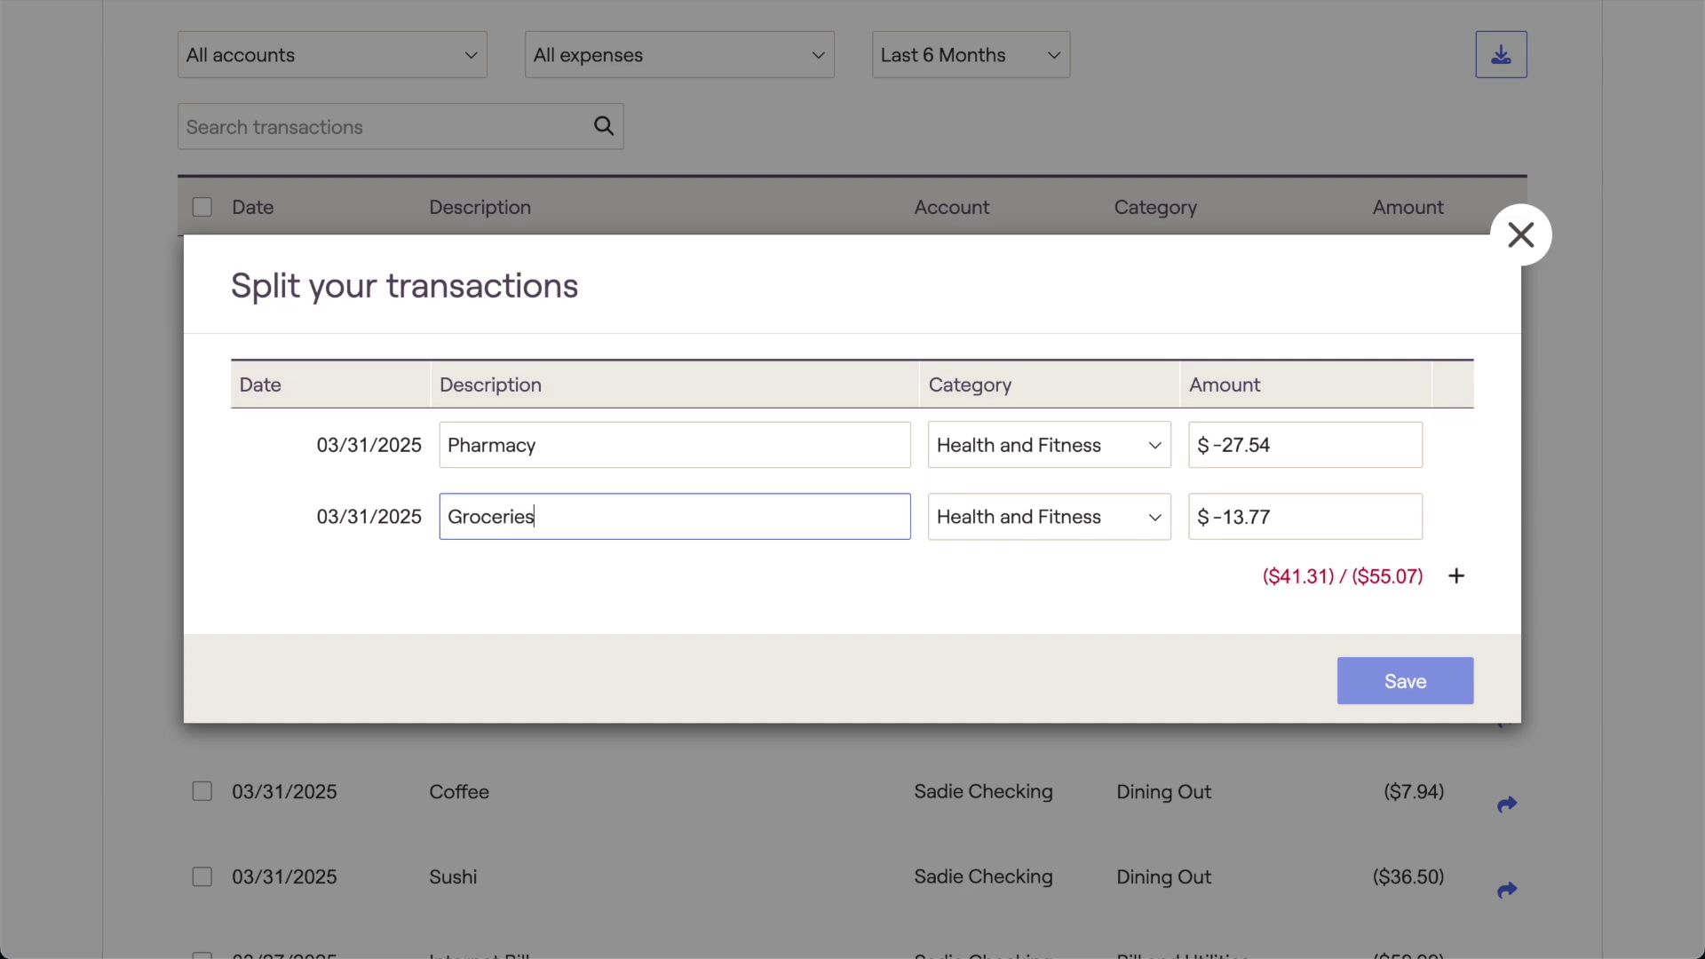
click(941, 521)
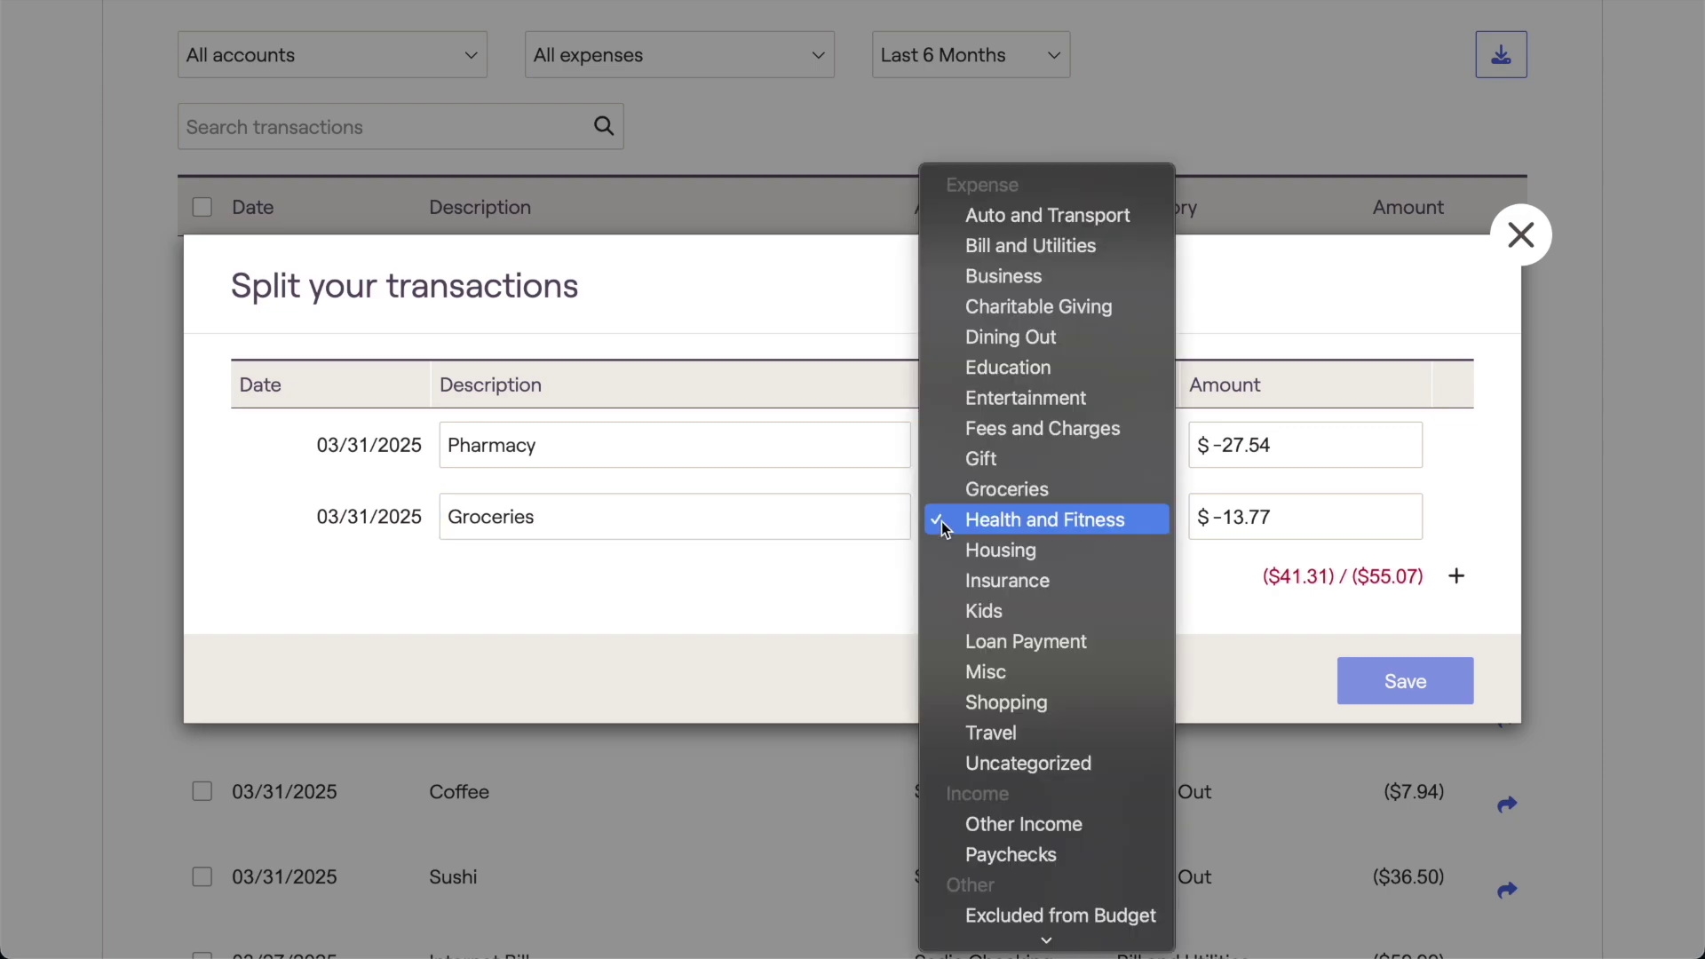
click(938, 496)
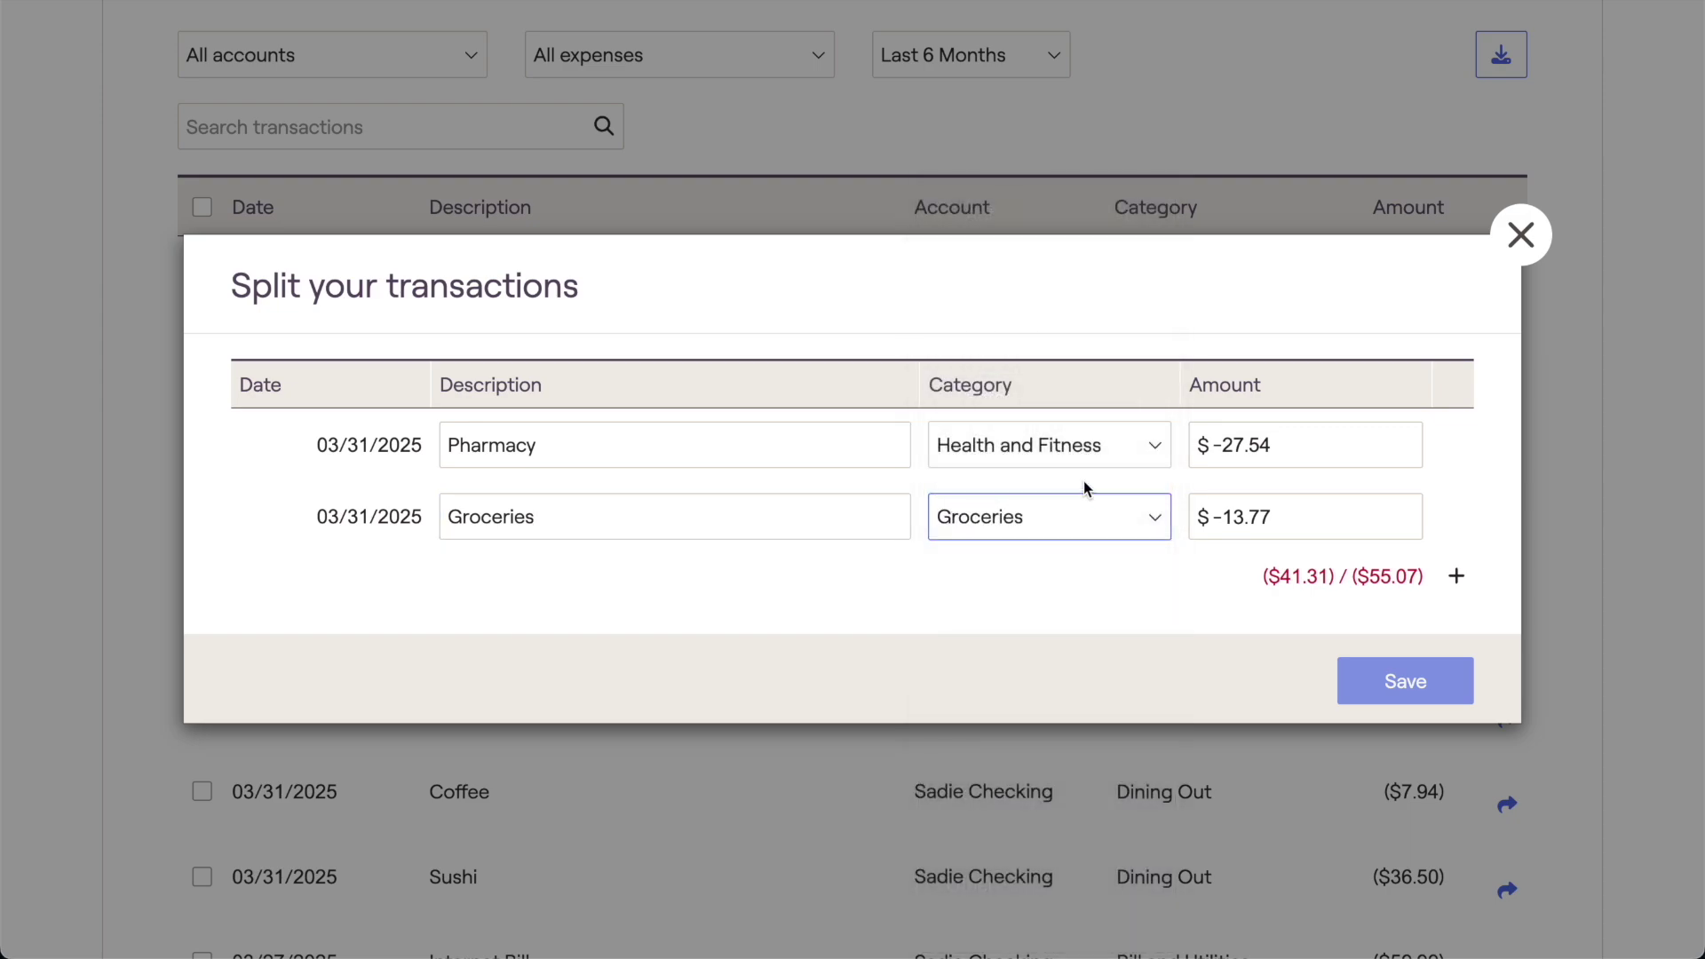
Set the split amounts to $20 for Pharmacy and $35.07 for Groceries, totalling $55.07.
drag(1292, 442, 1235, 438)
text(0)
click(1274, 518)
drag(1273, 517, 1222, 518)
text(35.)
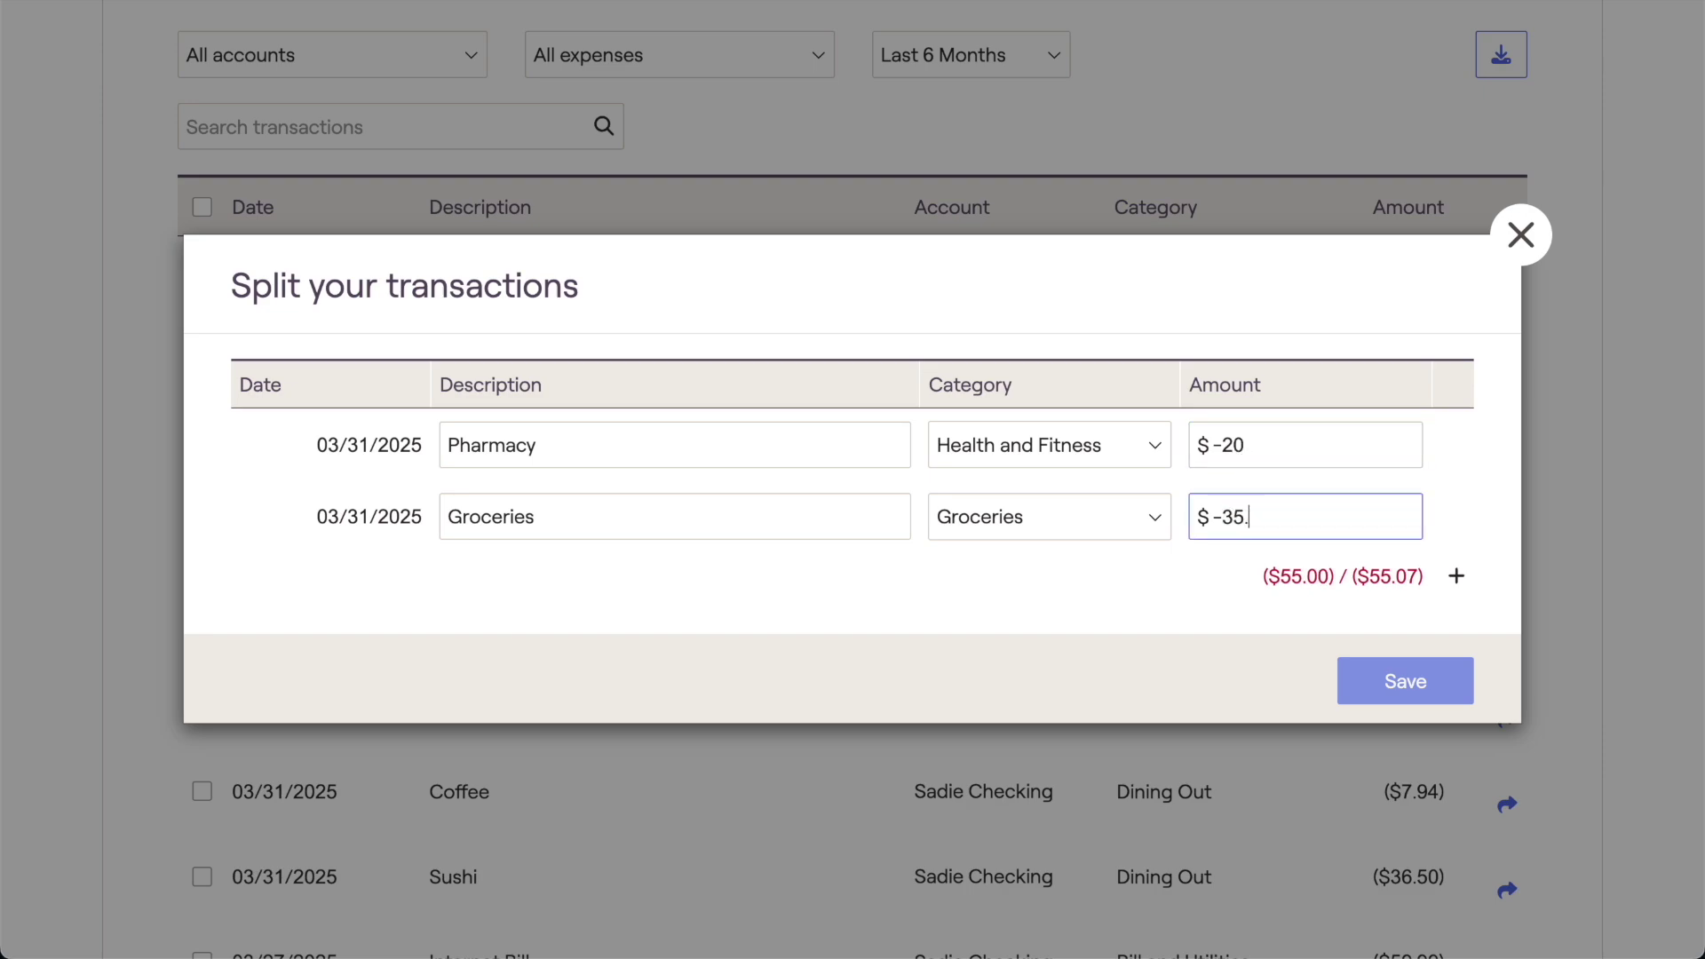
text(07)
click(1197, 568)
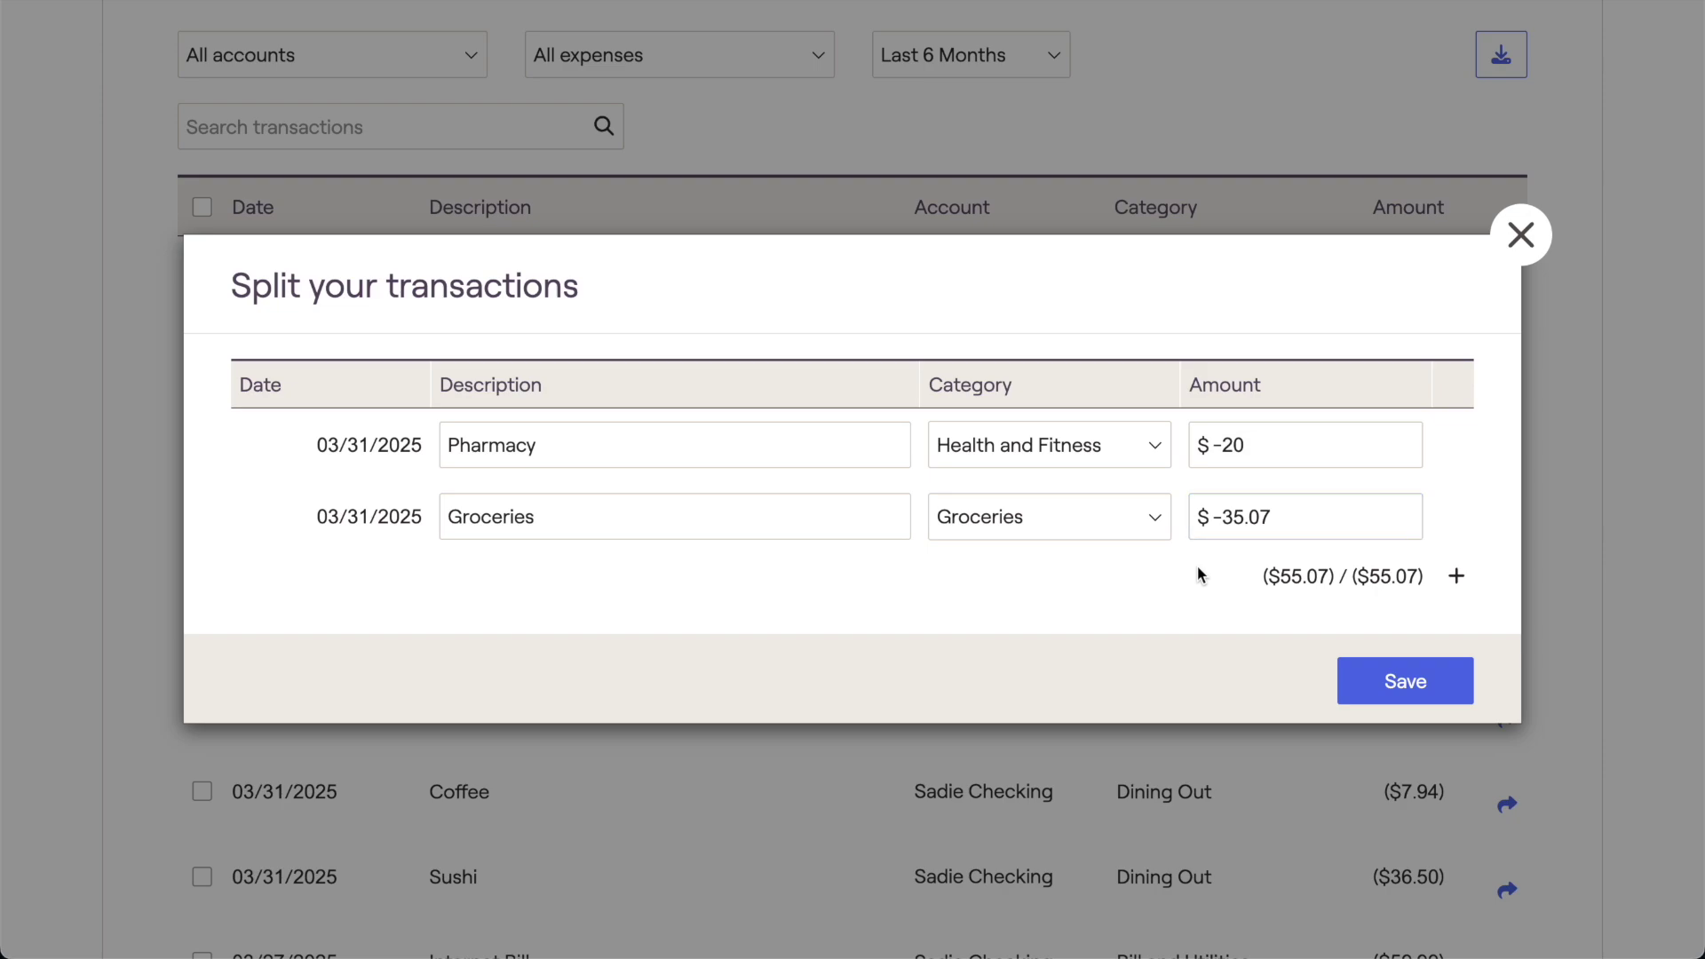
drag(1257, 582, 1429, 580)
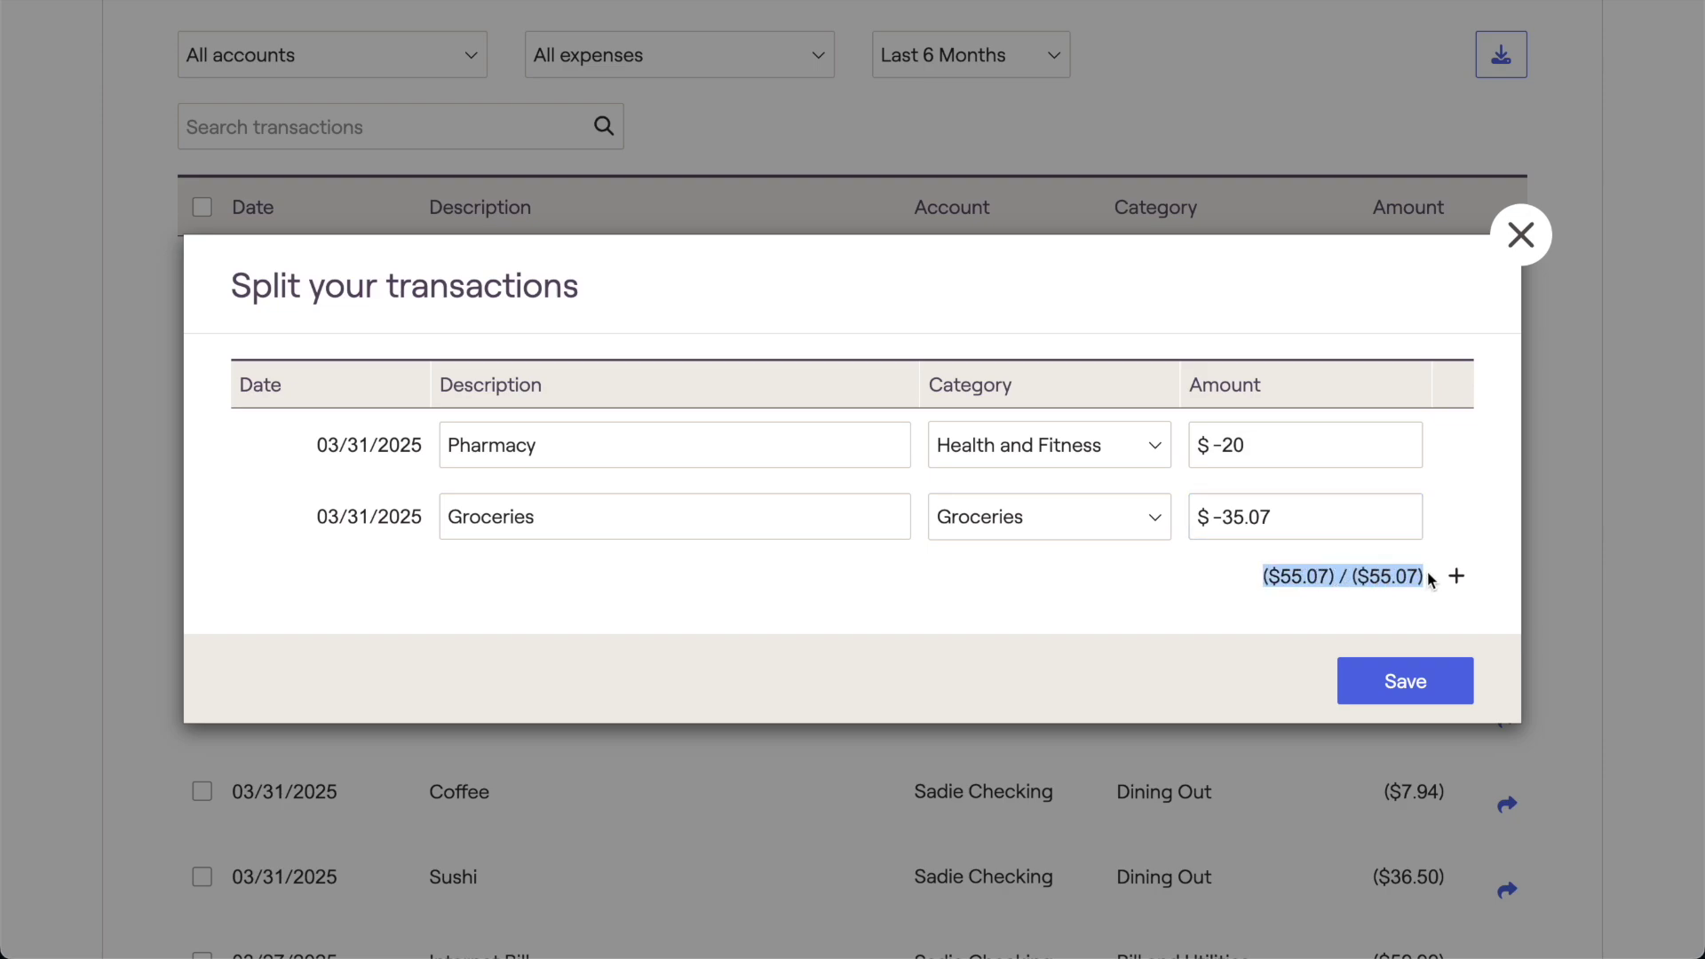
Save the Groceries $35.07 / Pharmacy $20.00 split, then reopen and close the split details.
click(1357, 701)
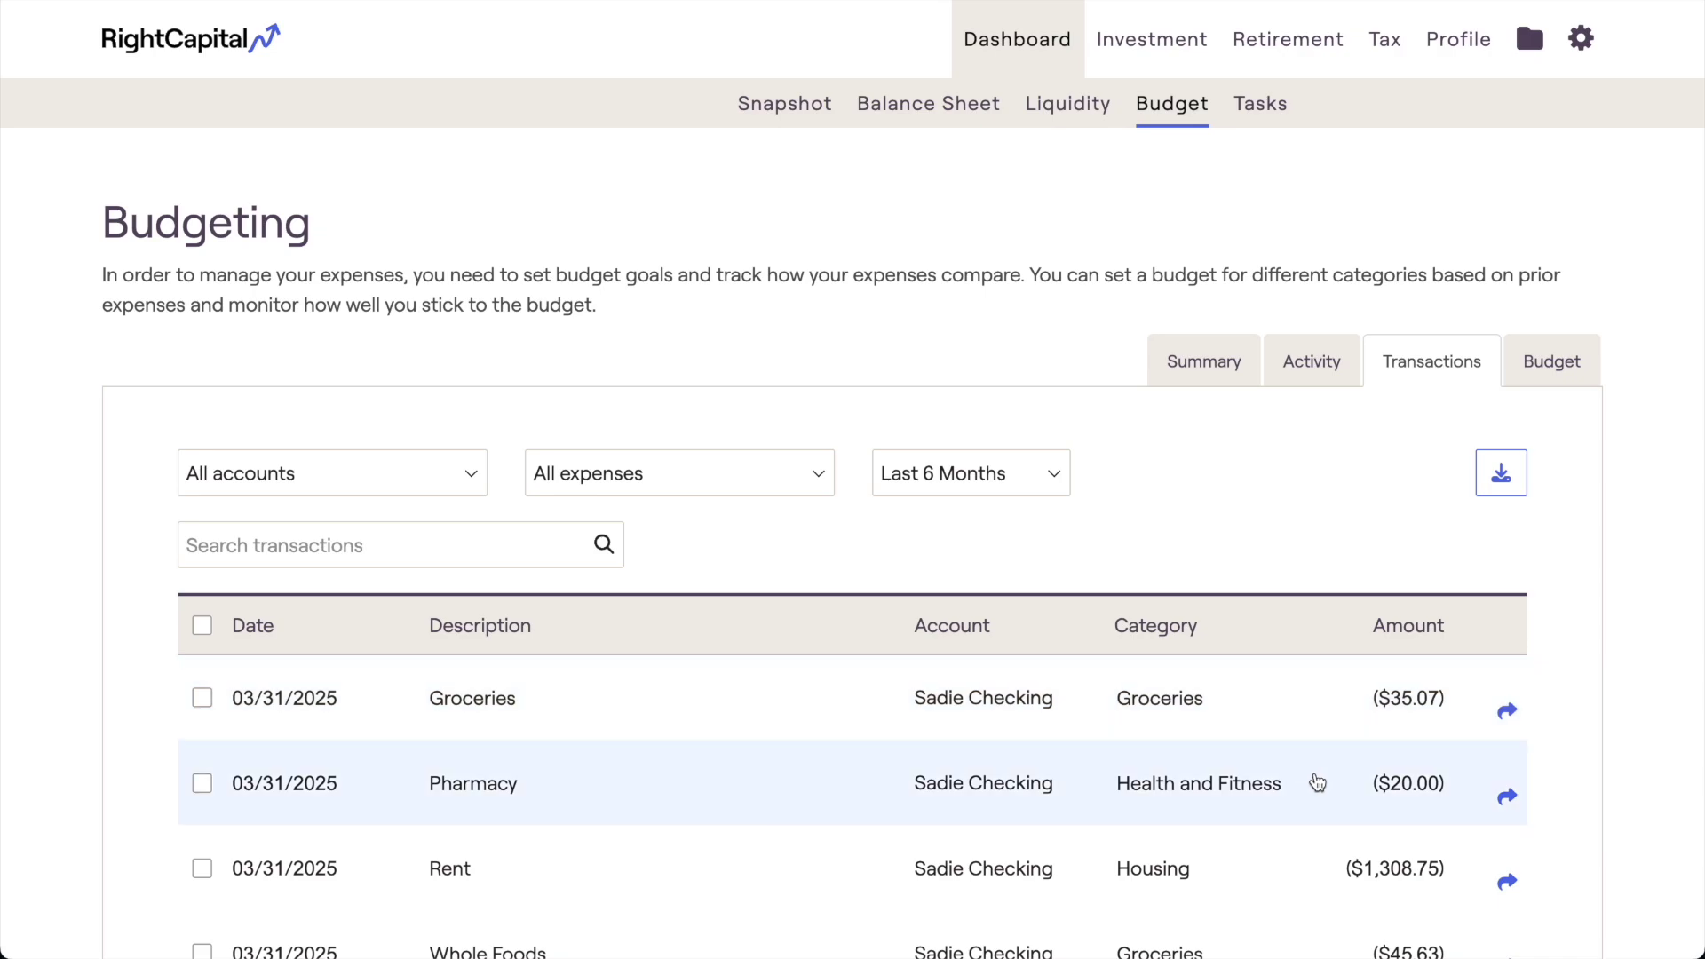
click(1505, 799)
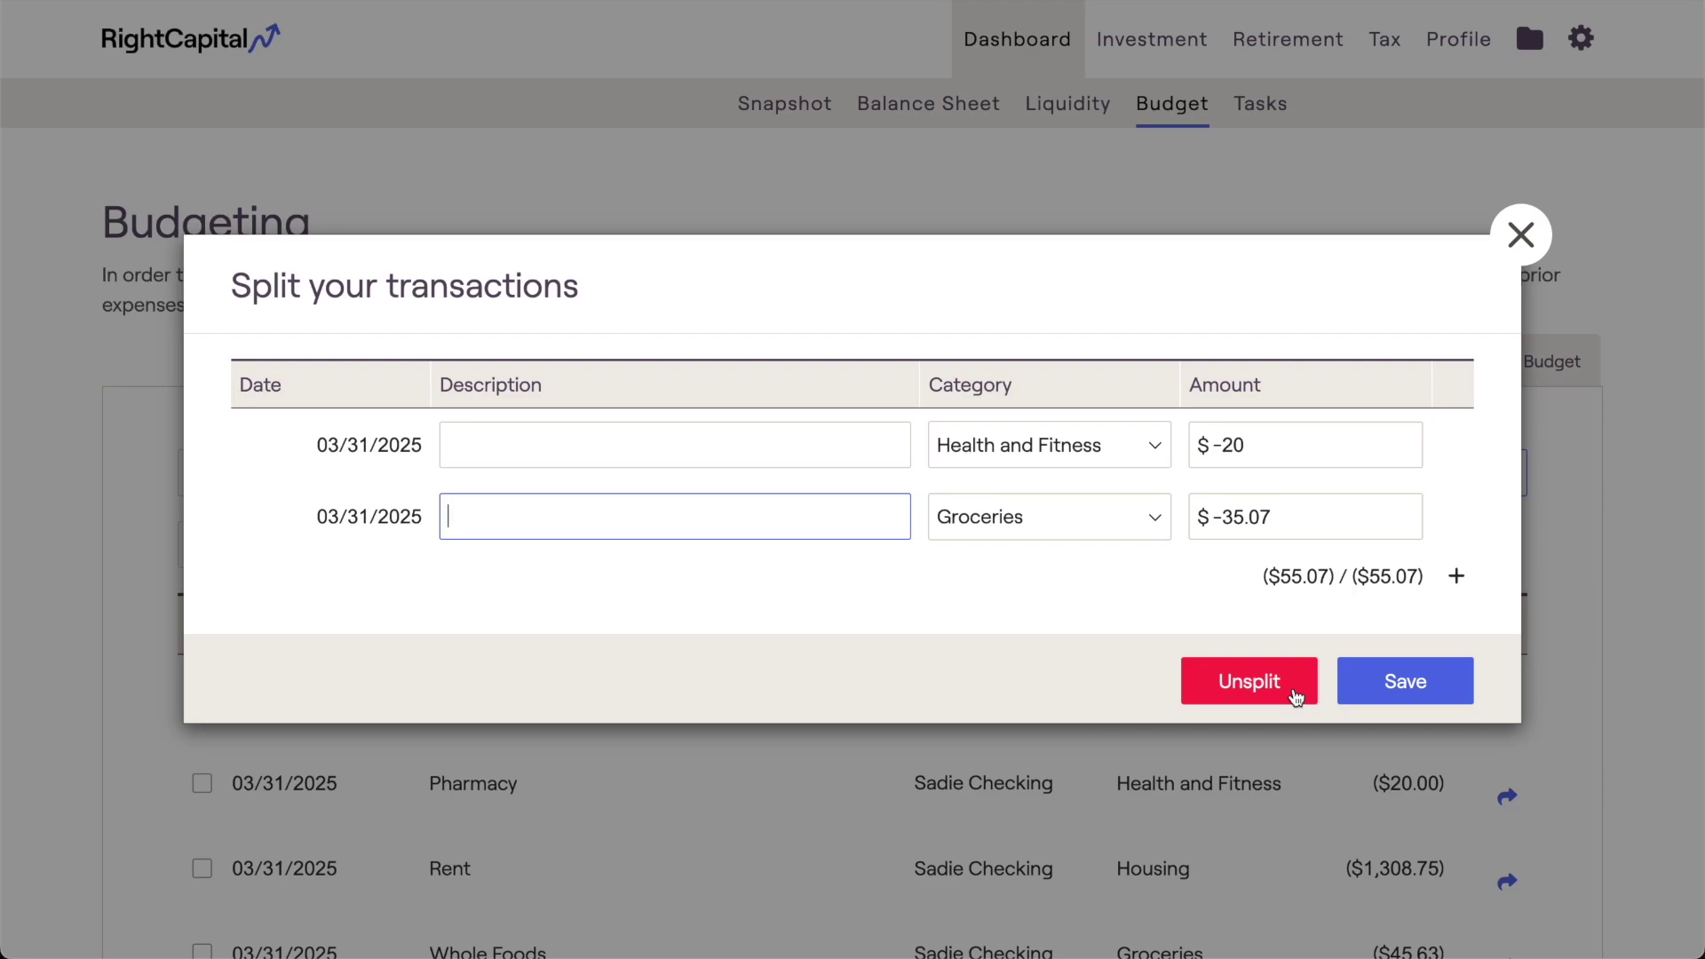
click(1522, 234)
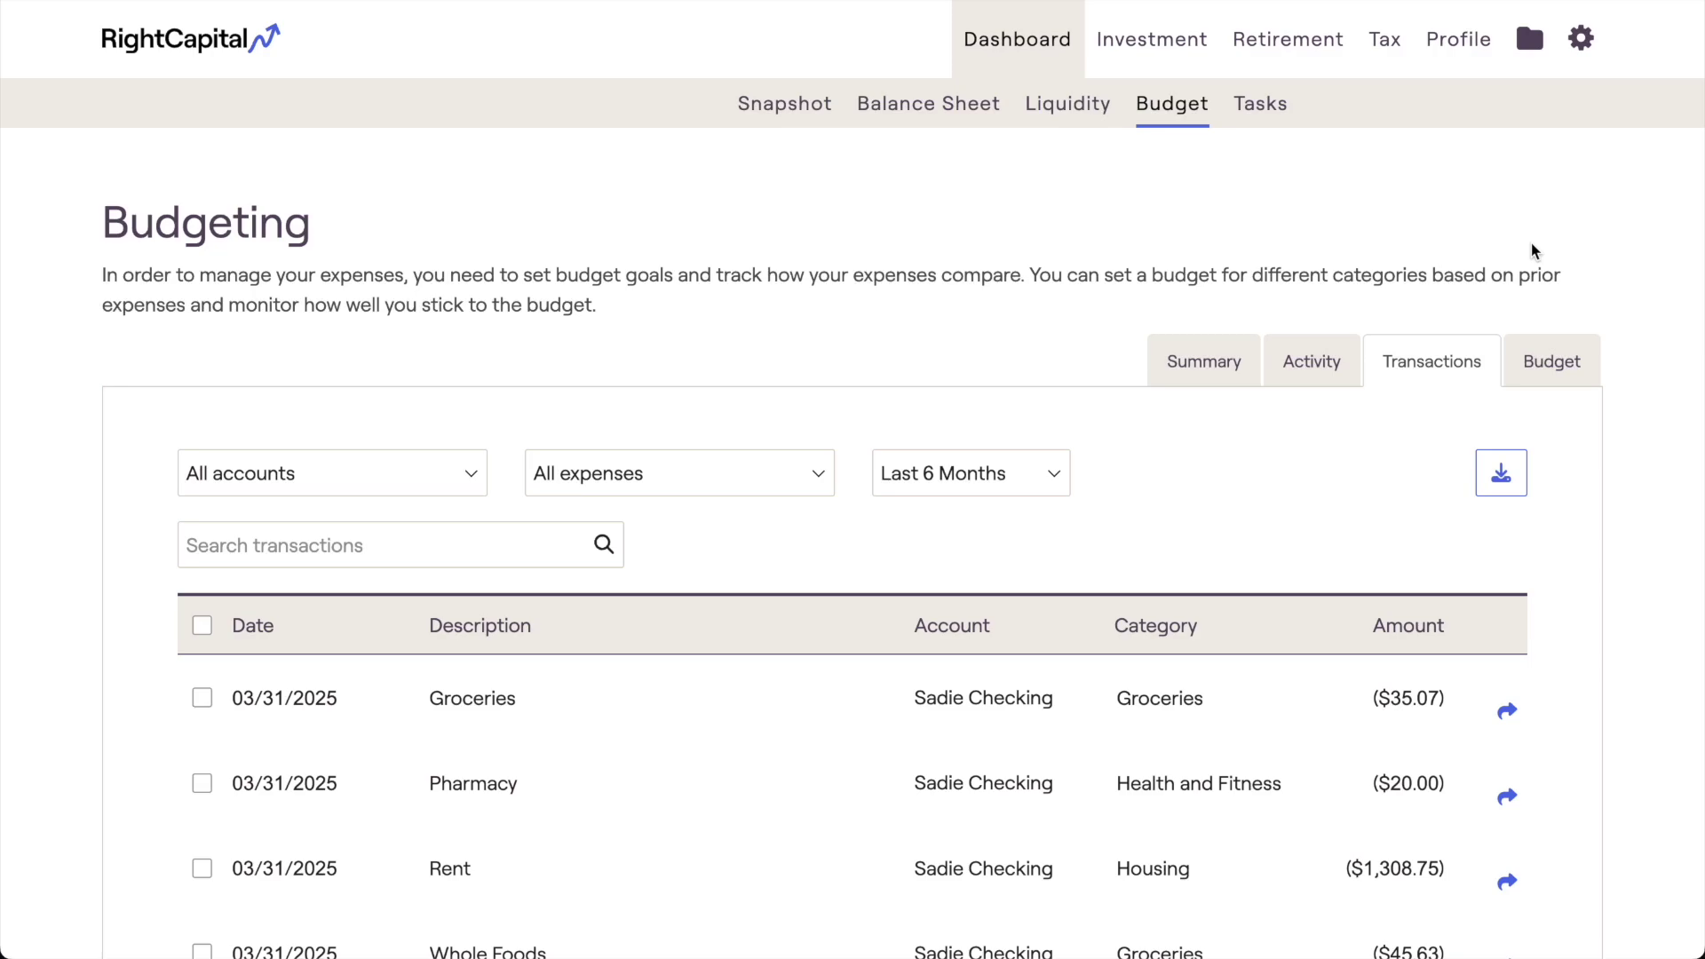
Filter to Joint Savings and start a new manual transaction dated 03/13/2025.
click(446, 485)
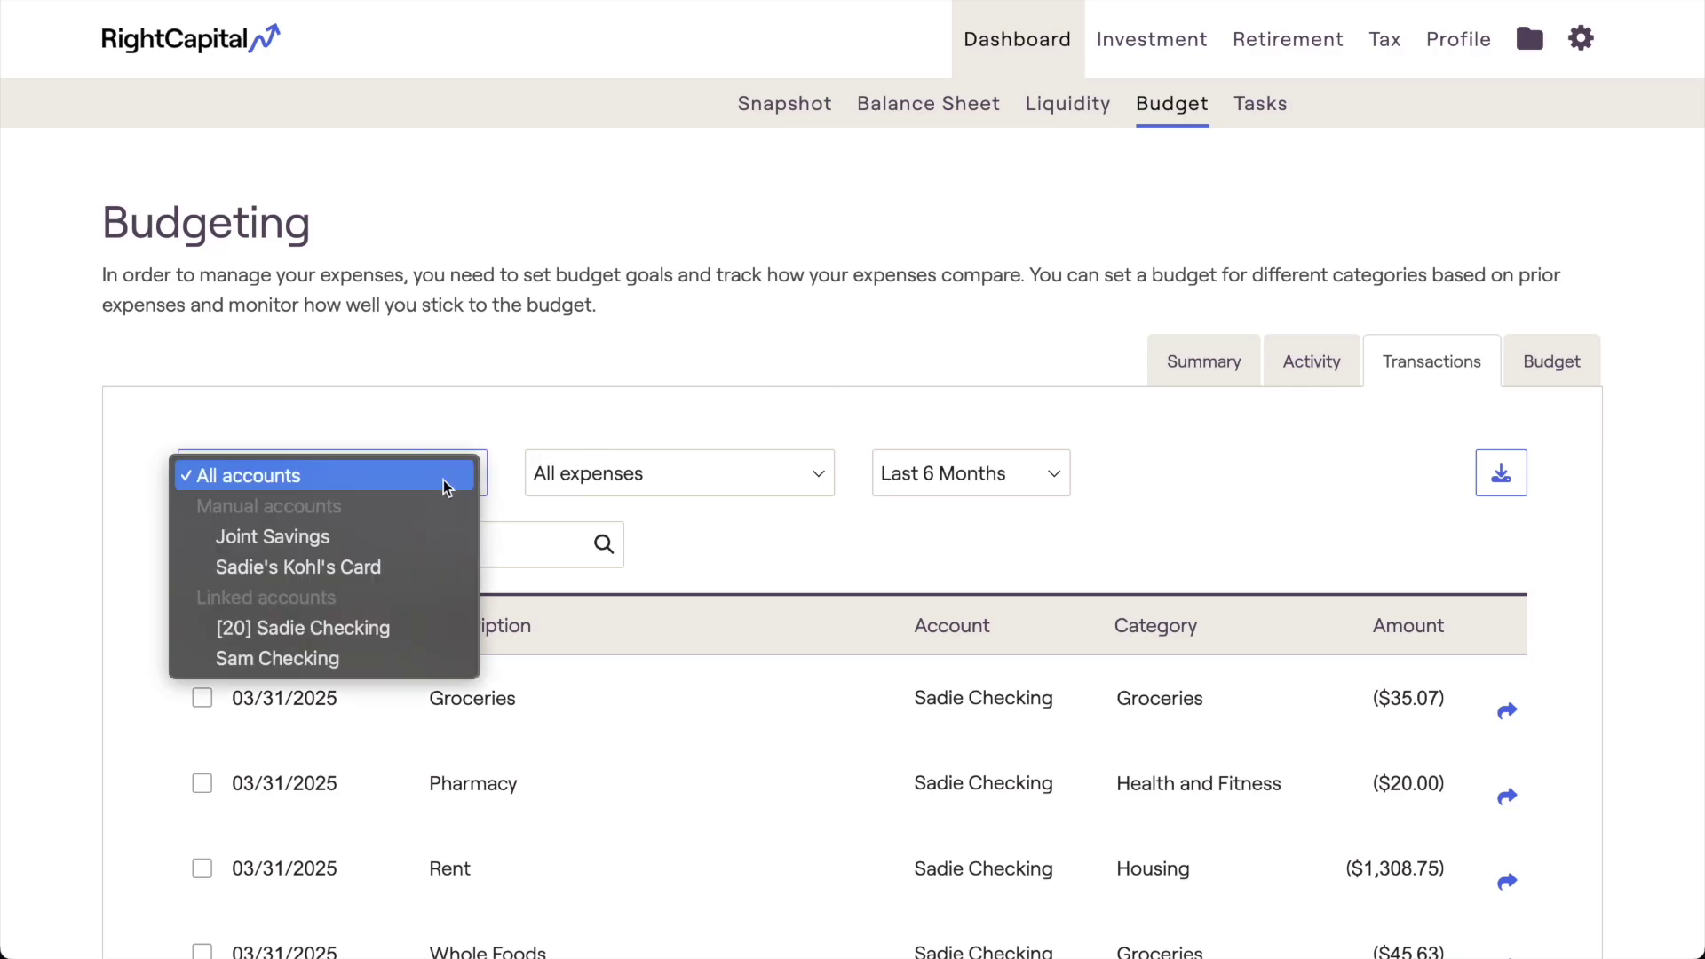
click(435, 536)
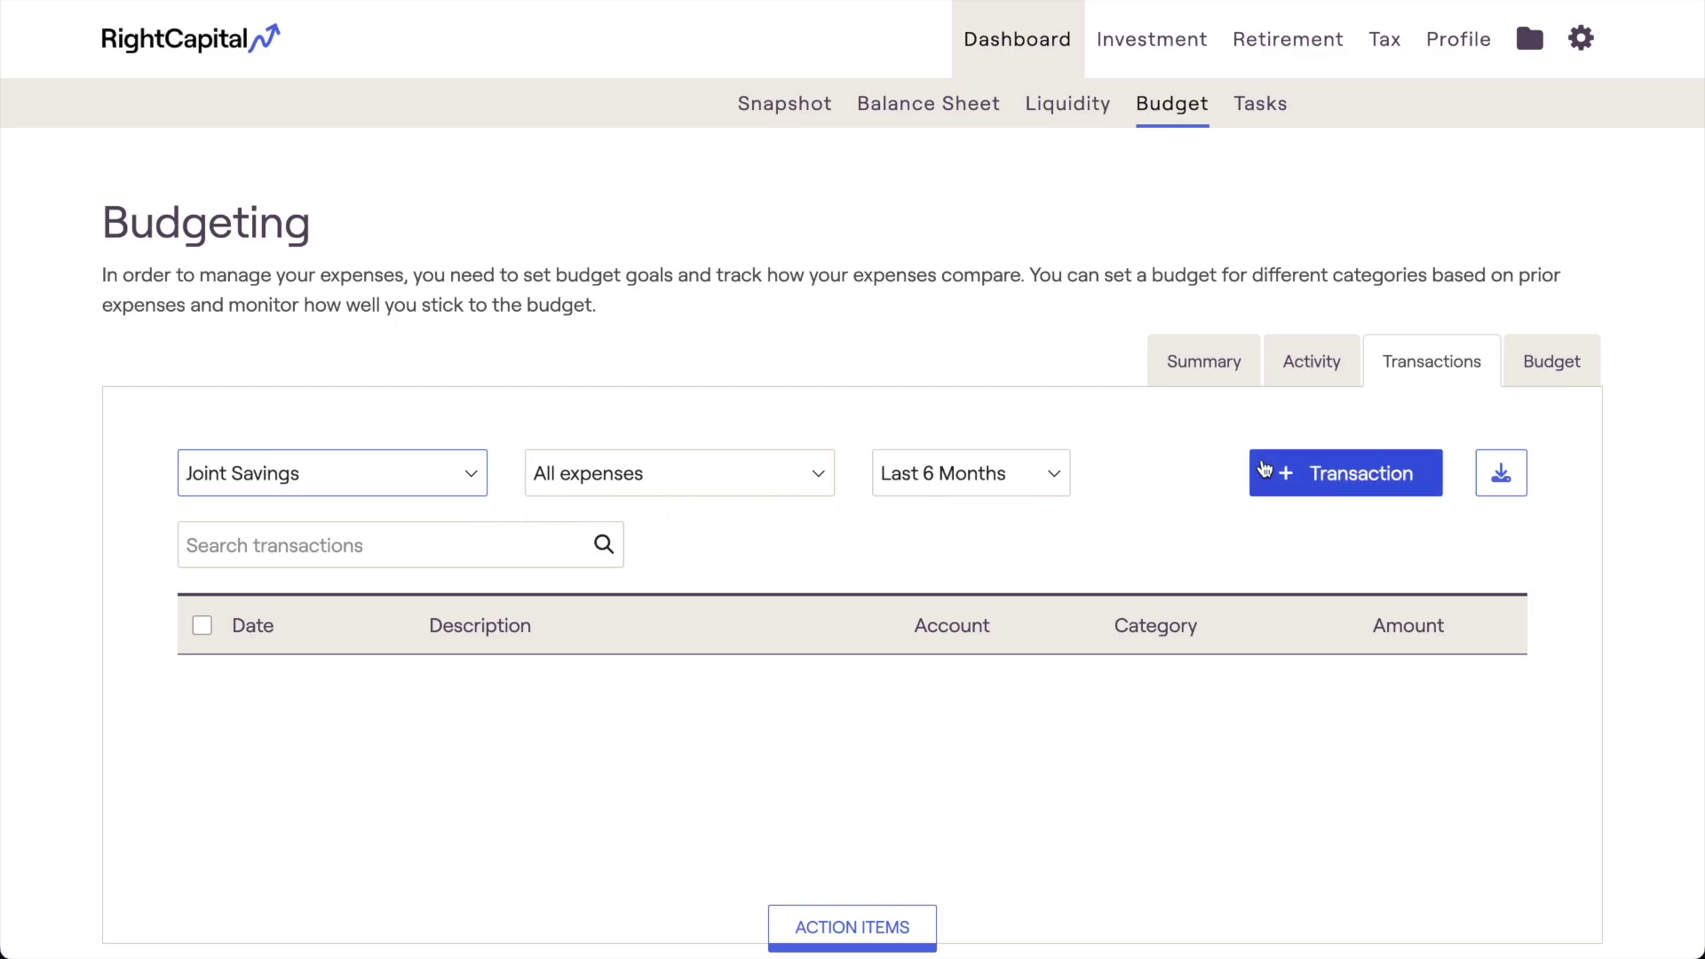
click(1265, 469)
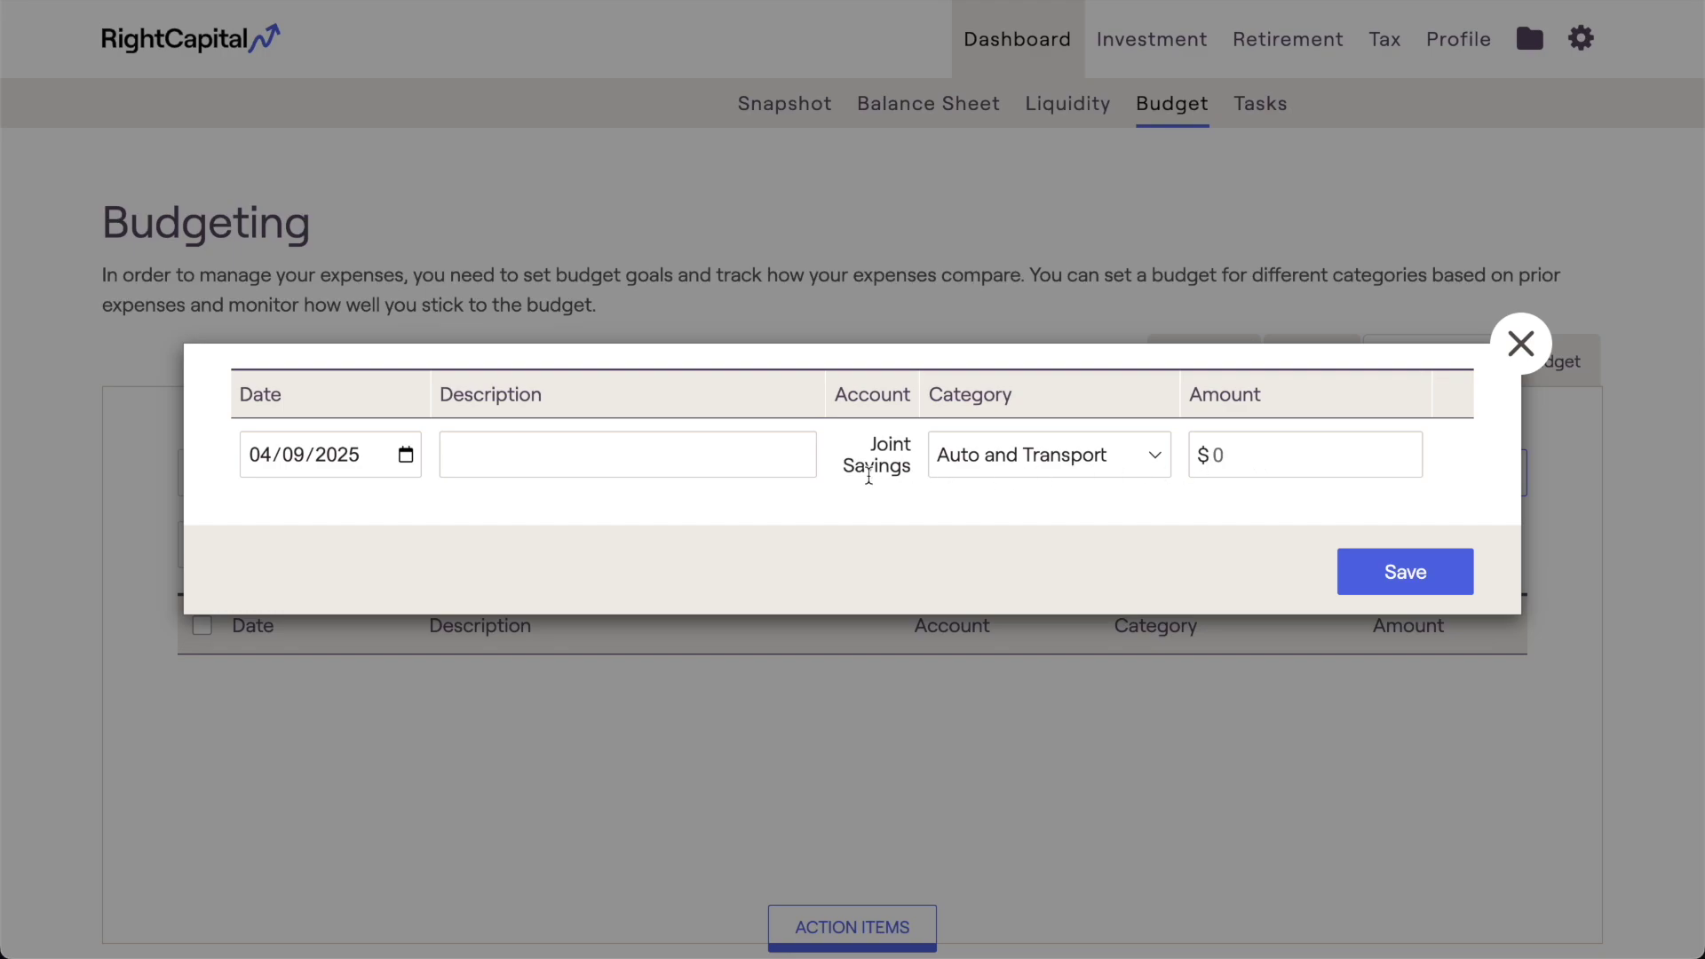
click(404, 458)
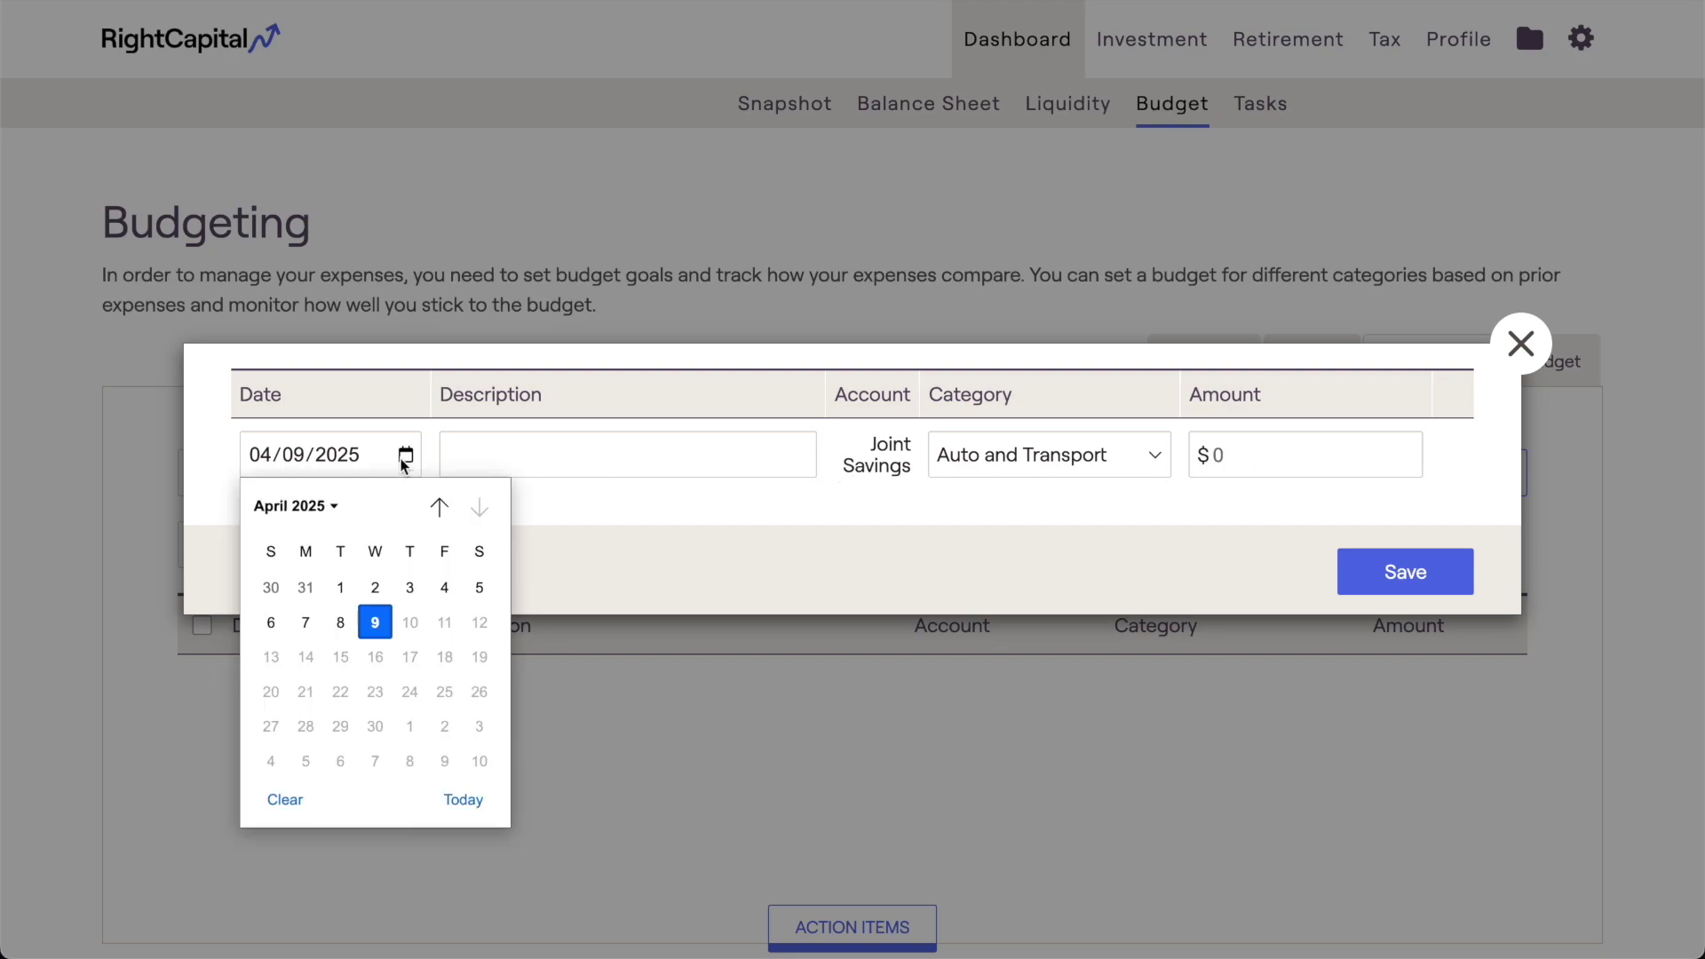
click(330, 507)
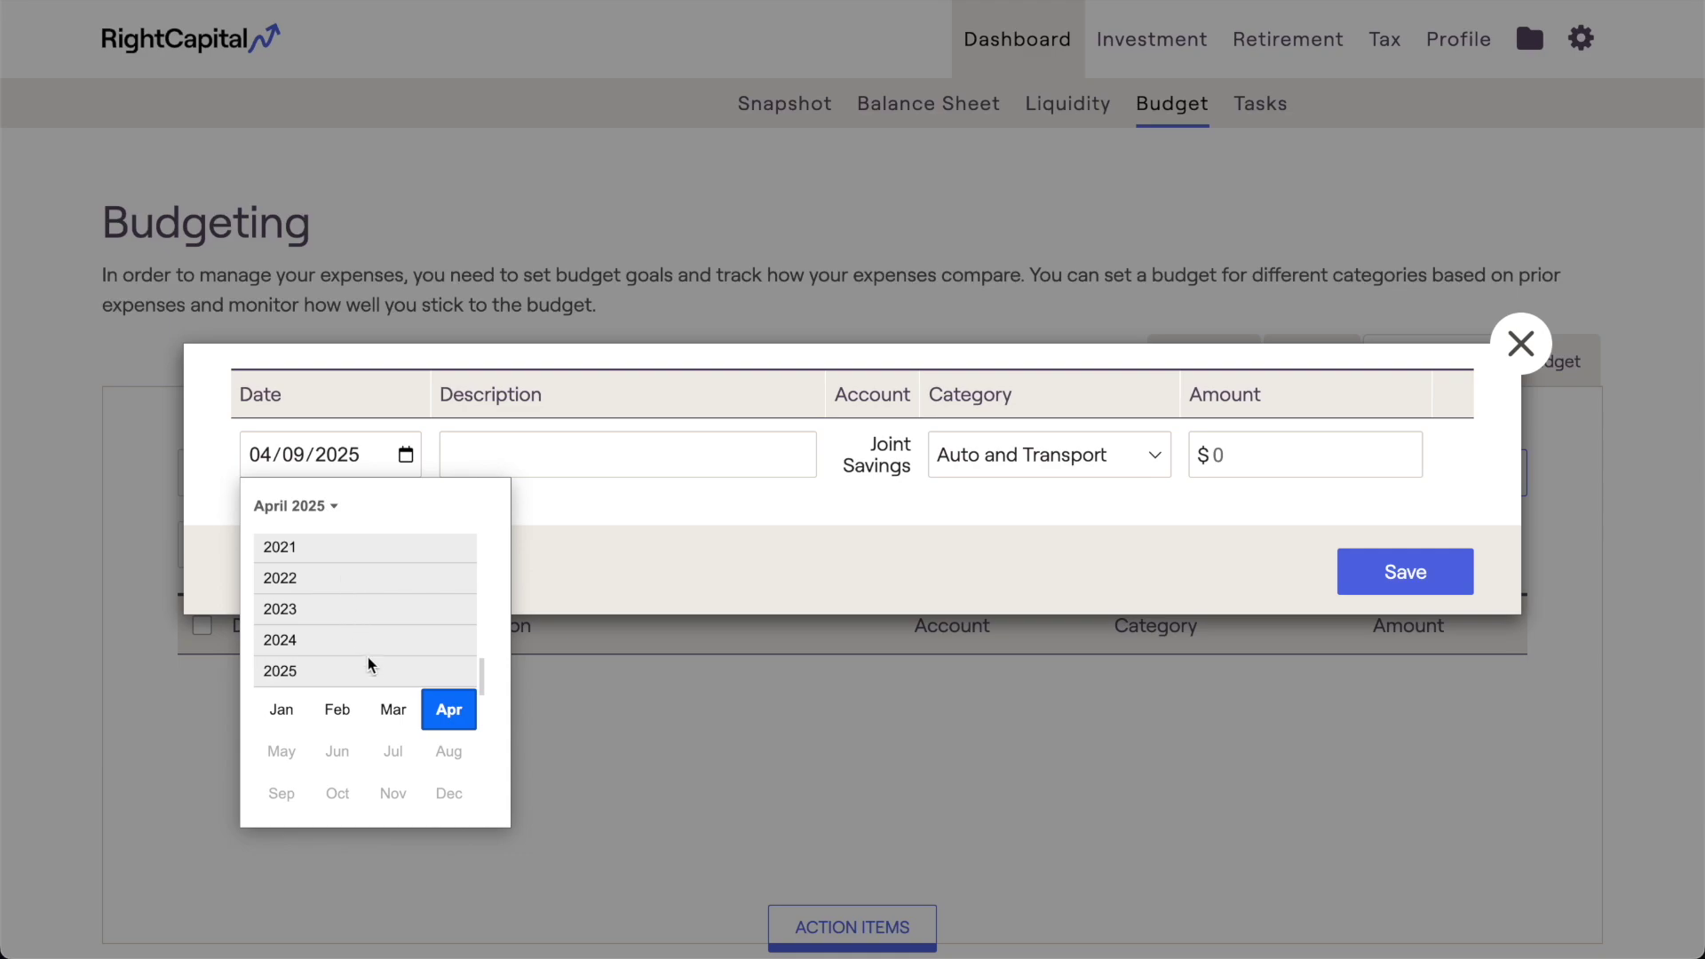
click(392, 712)
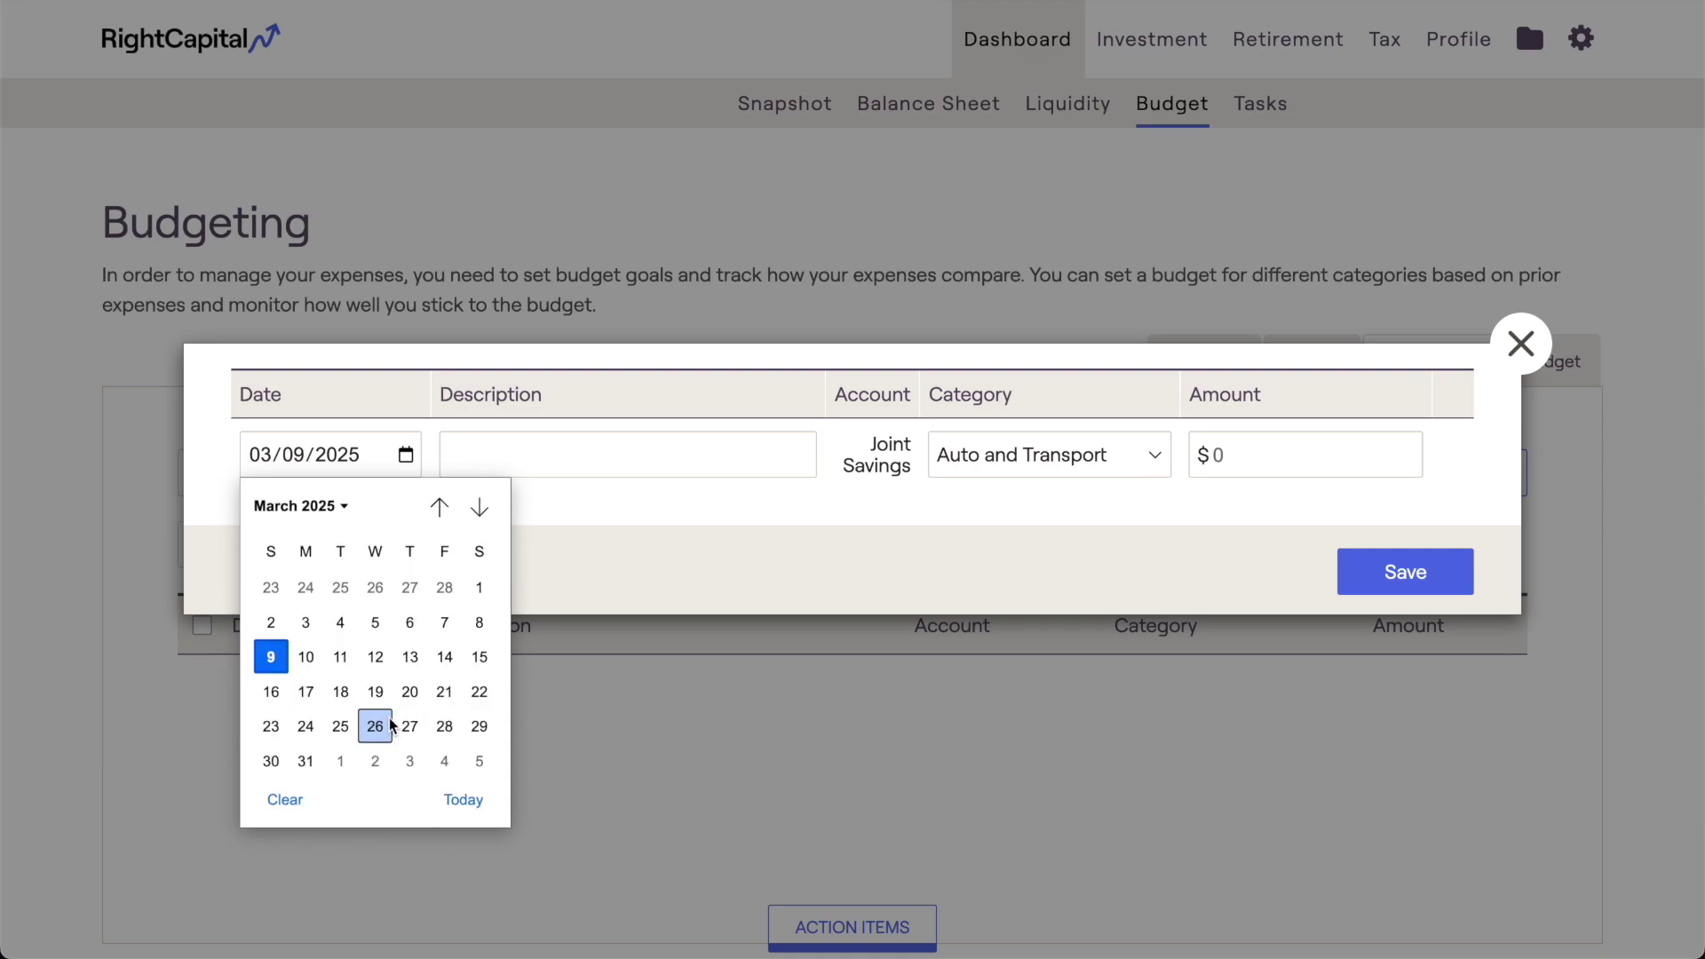
click(409, 657)
Describe it as 'Gas' under Auto and Transport with amount -20, and save.
click(542, 463)
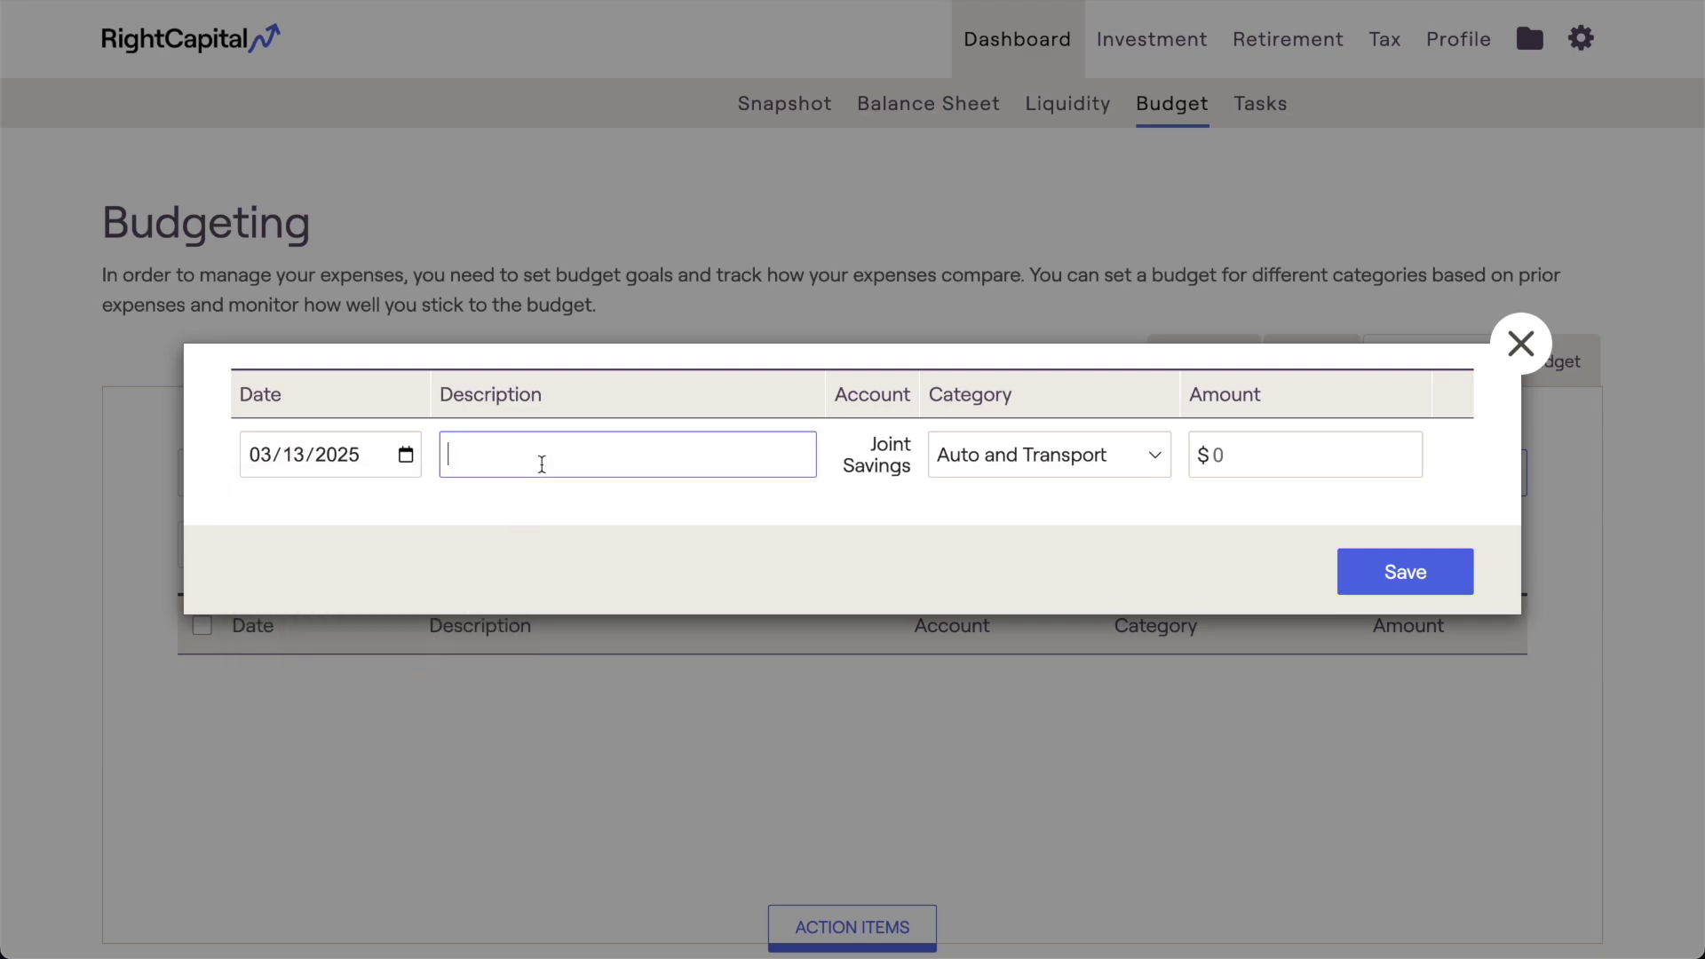
text(Gas)
click(936, 462)
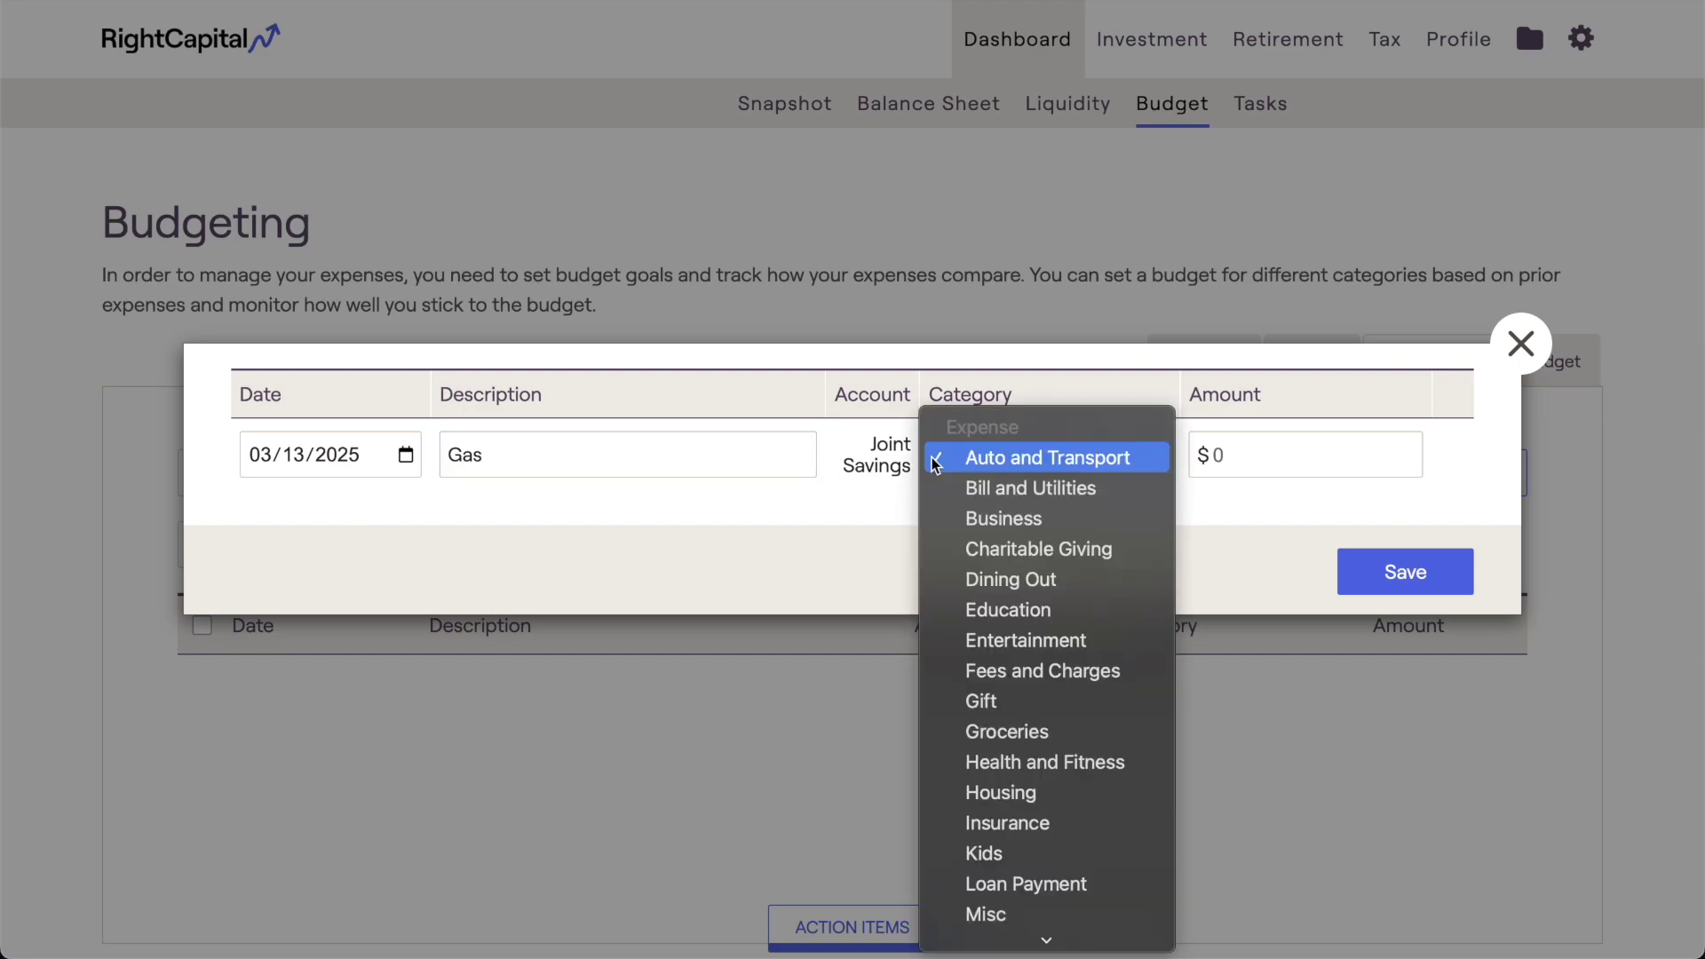
click(935, 462)
click(1234, 453)
text(-20)
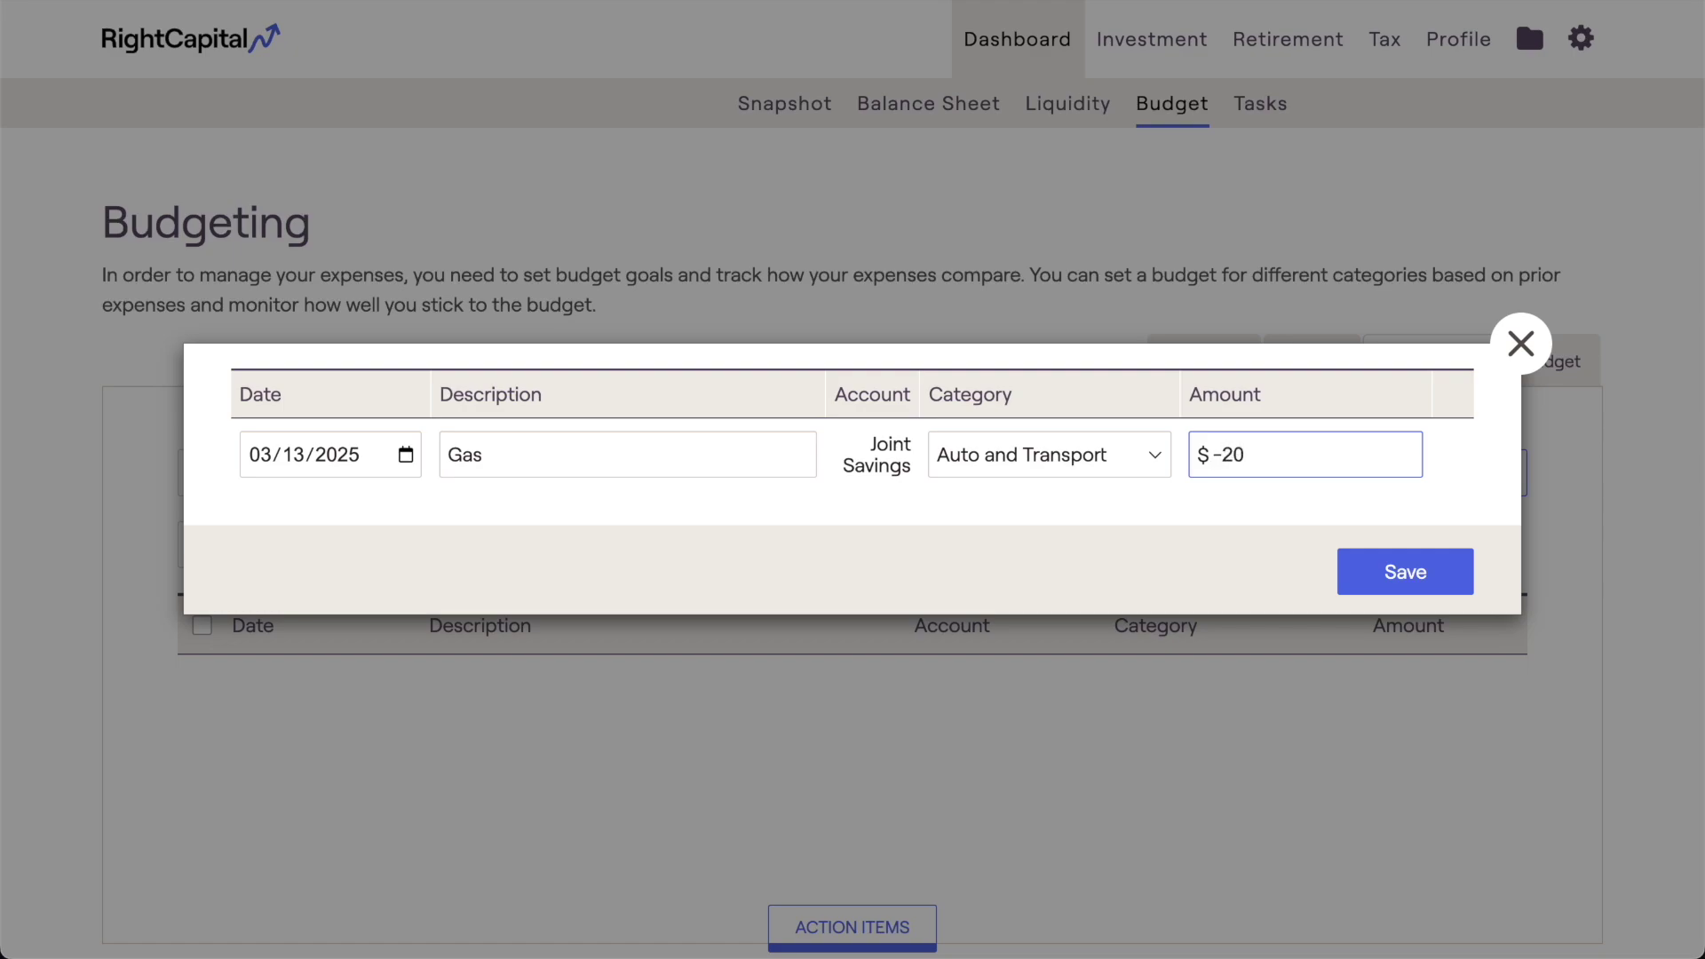
click(1358, 573)
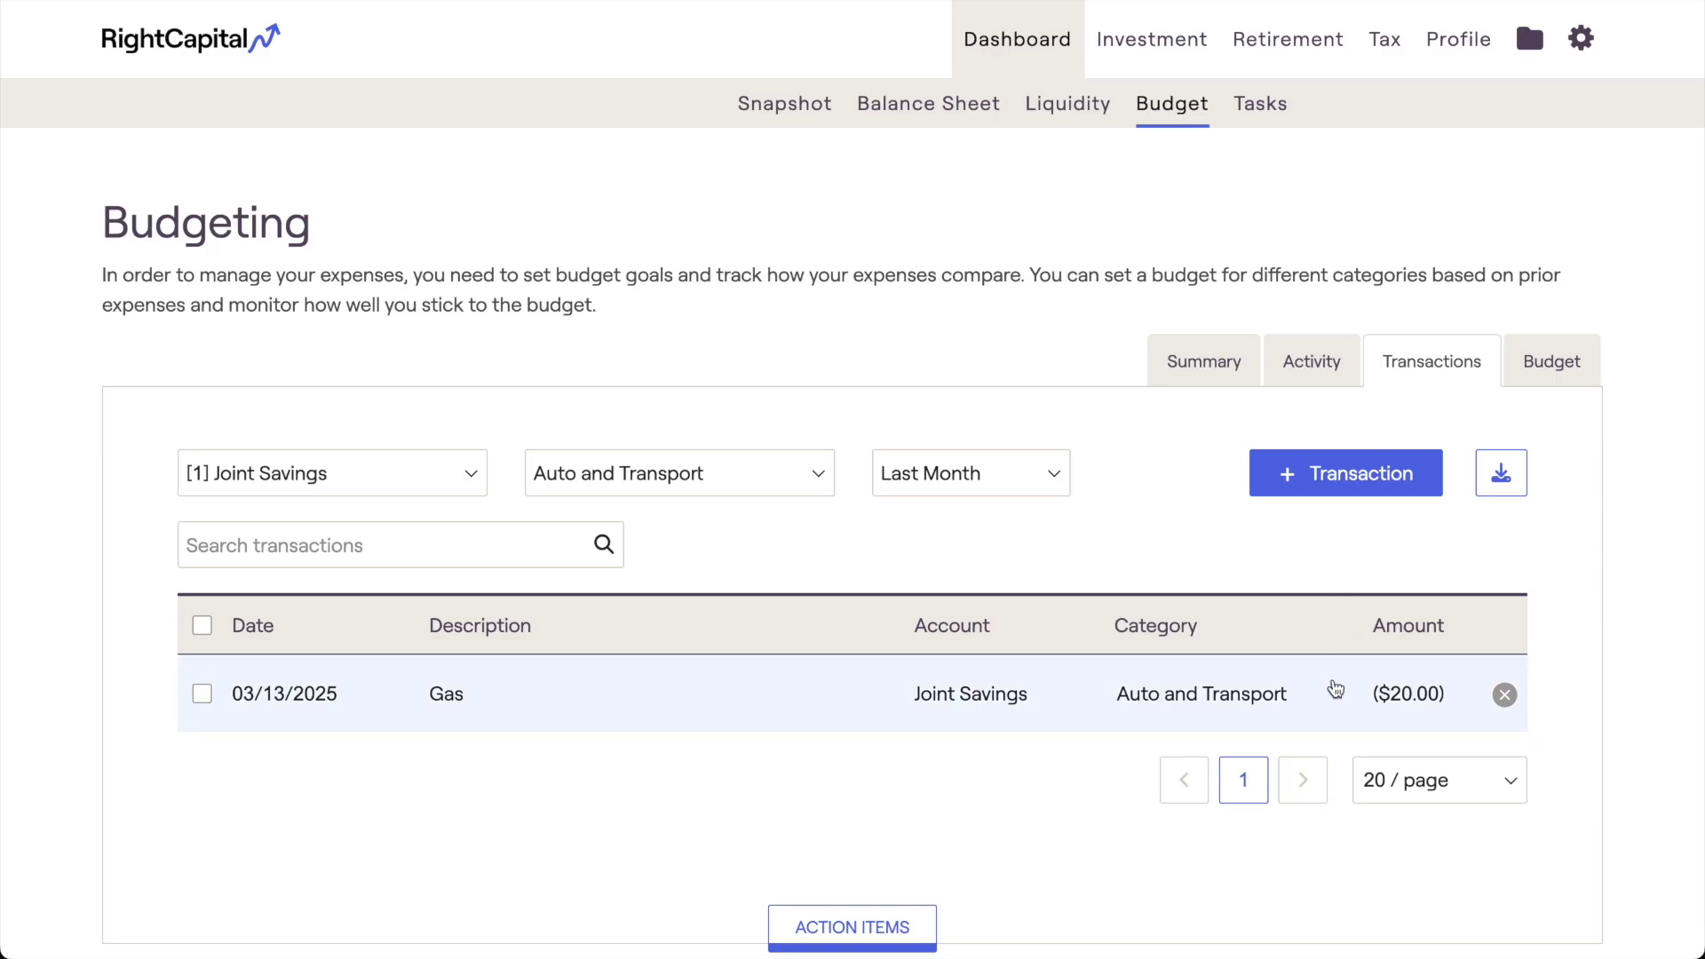
Open the $20 Gas transaction, start deleting it, then cancel so it remains.
click(1335, 689)
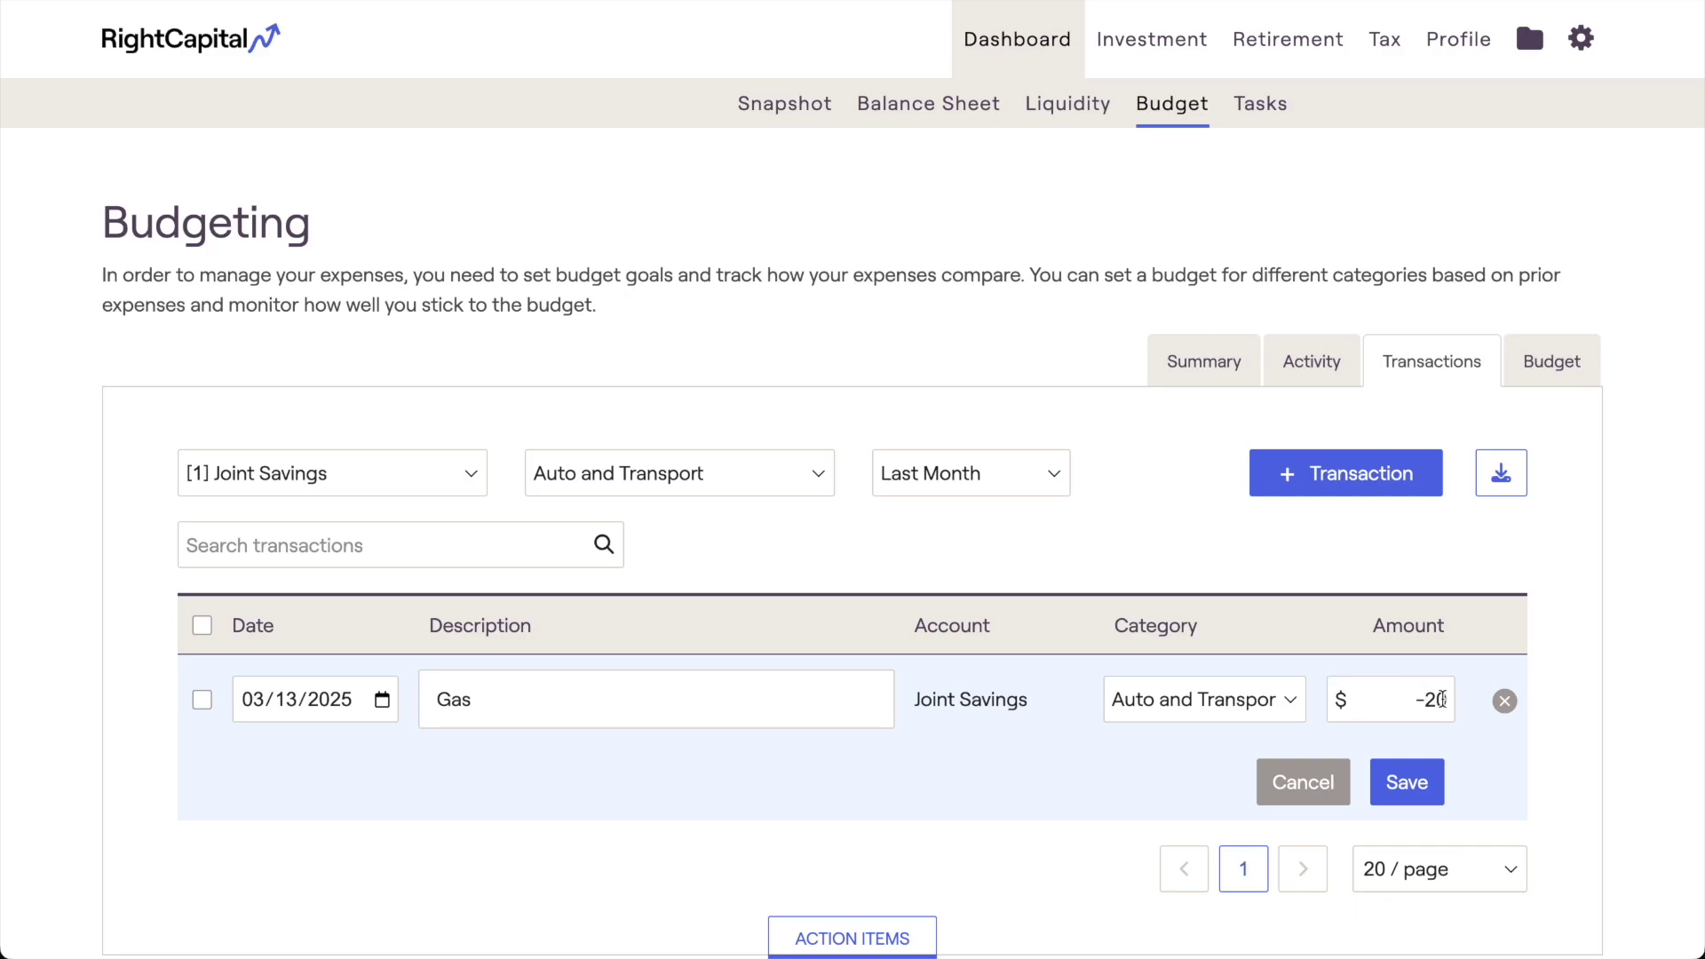
click(1504, 703)
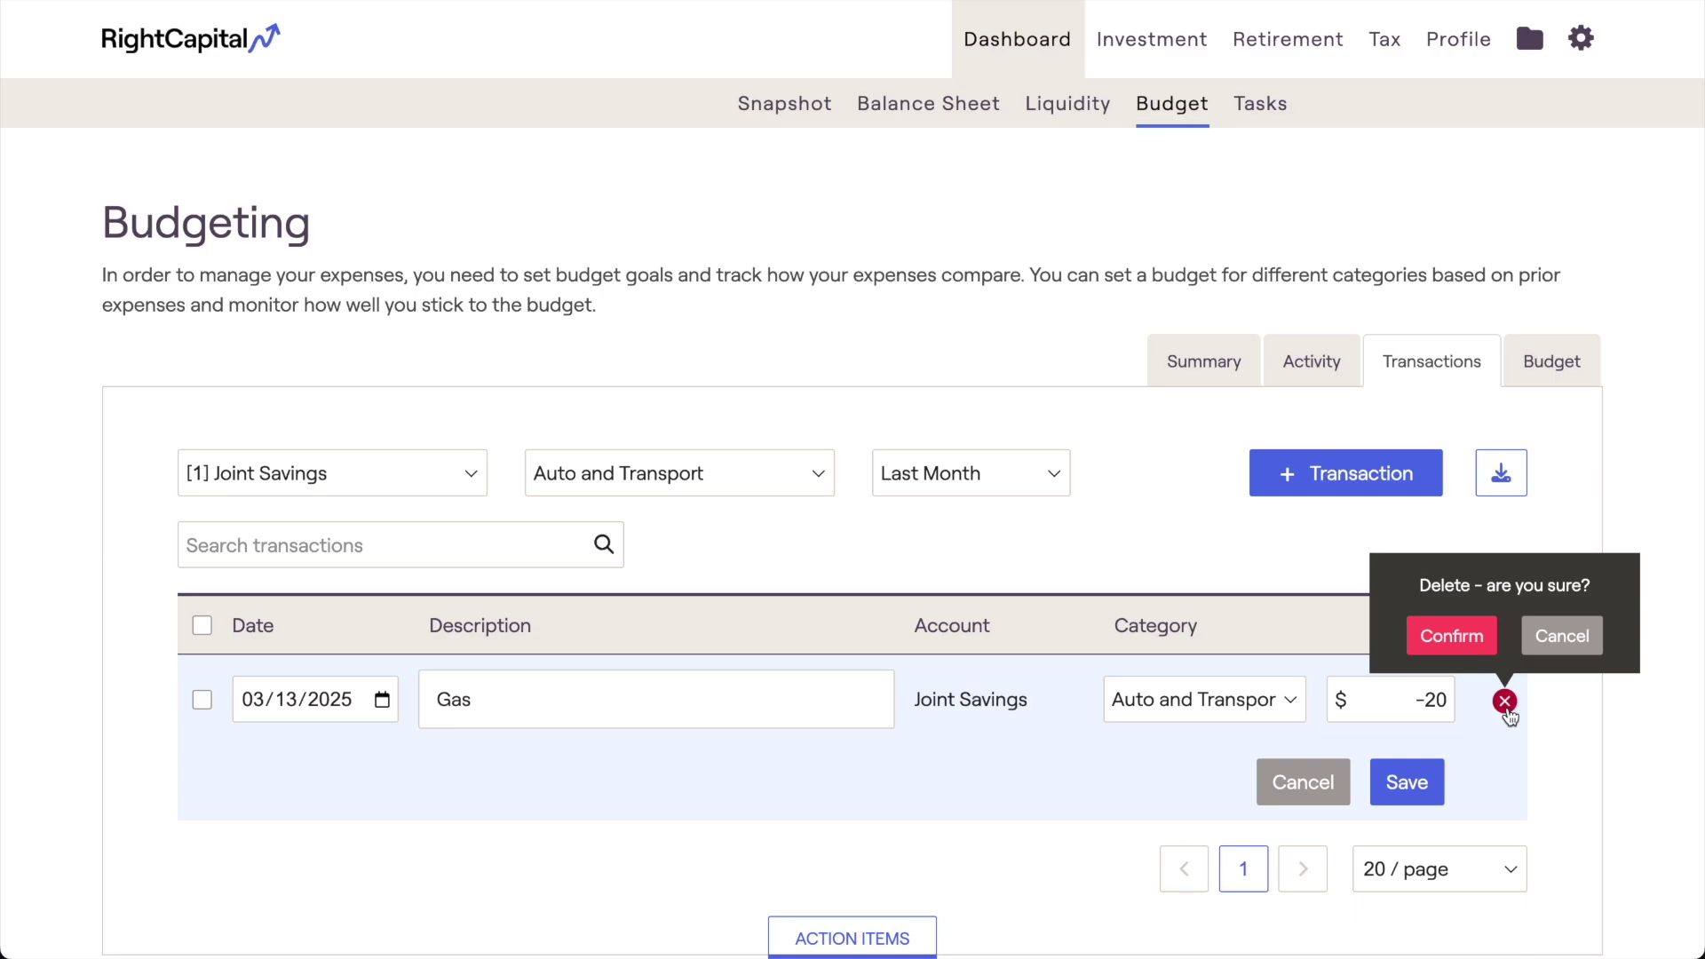
click(1553, 638)
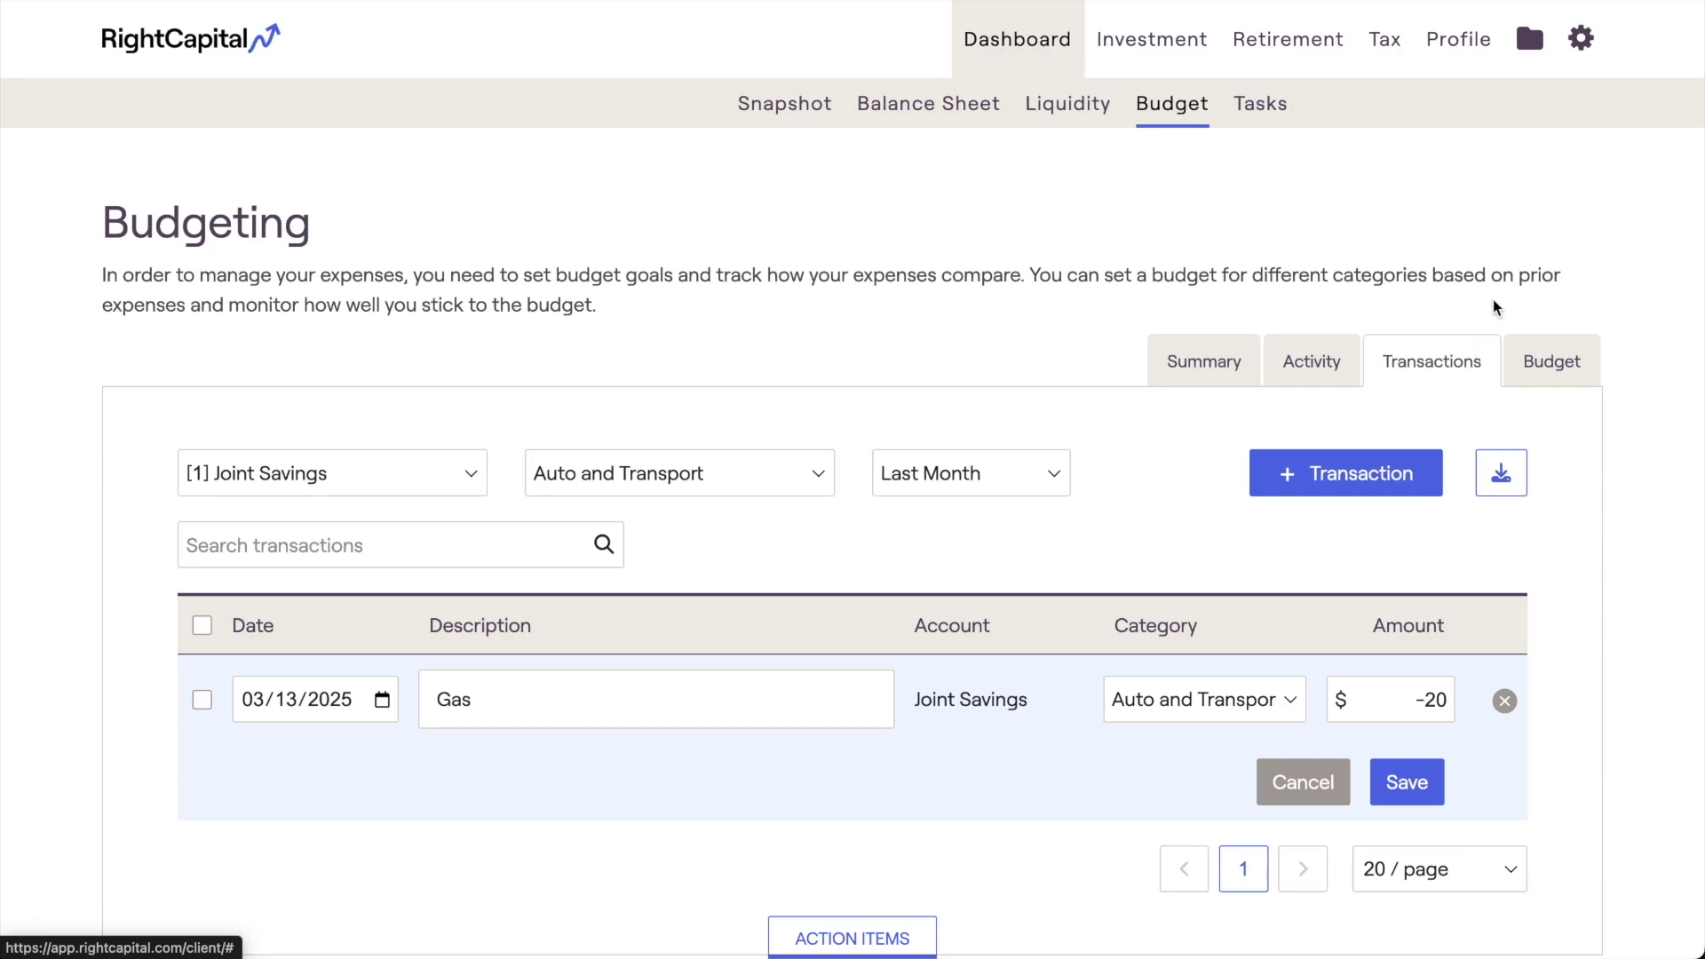
In Security > Permissions, toggle 'Hide my bank and credit card transactions from my advisor'.
mouse_move(1583, 48)
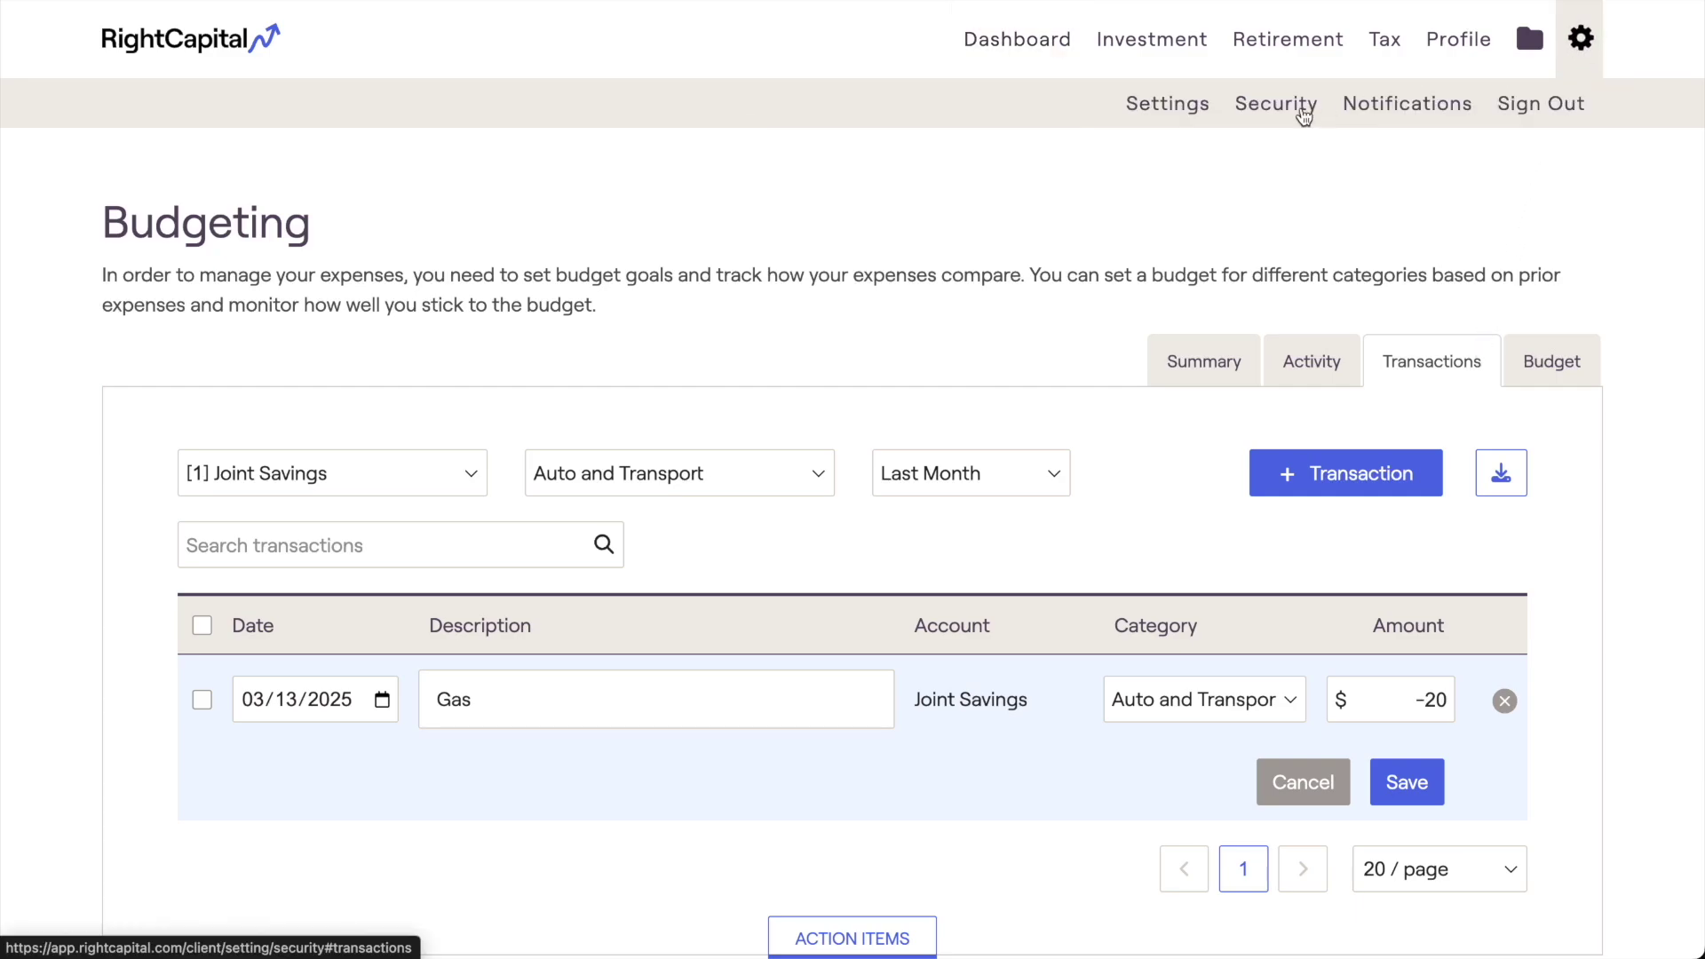
click(1302, 108)
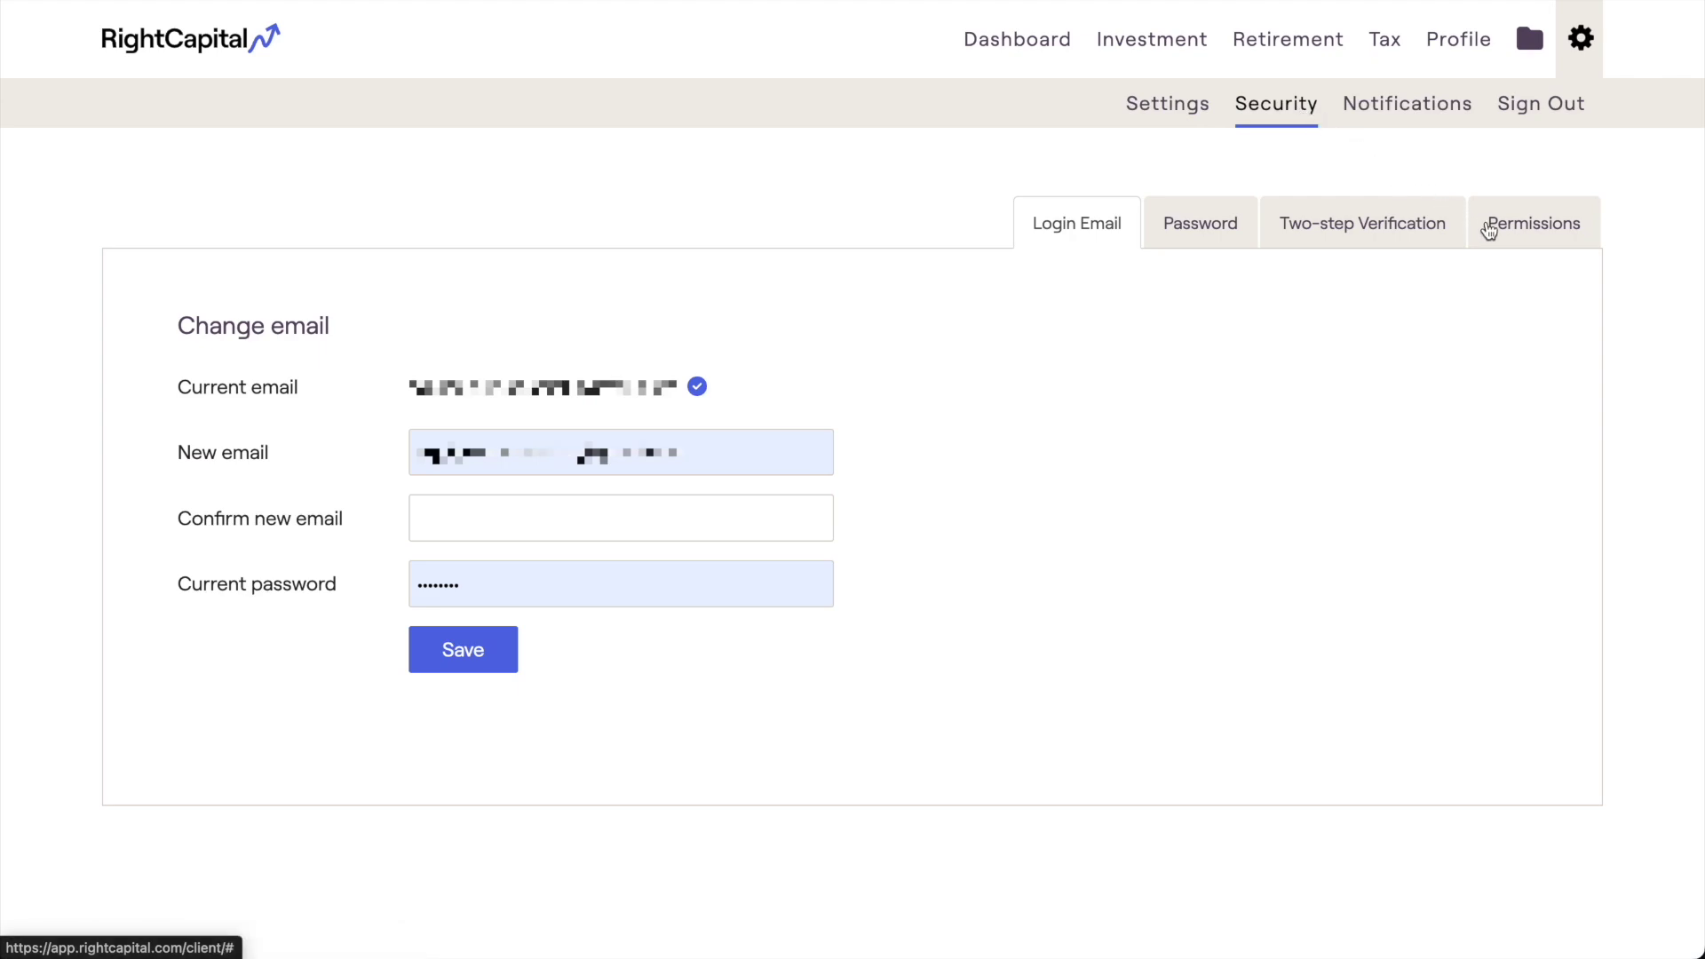
click(1494, 230)
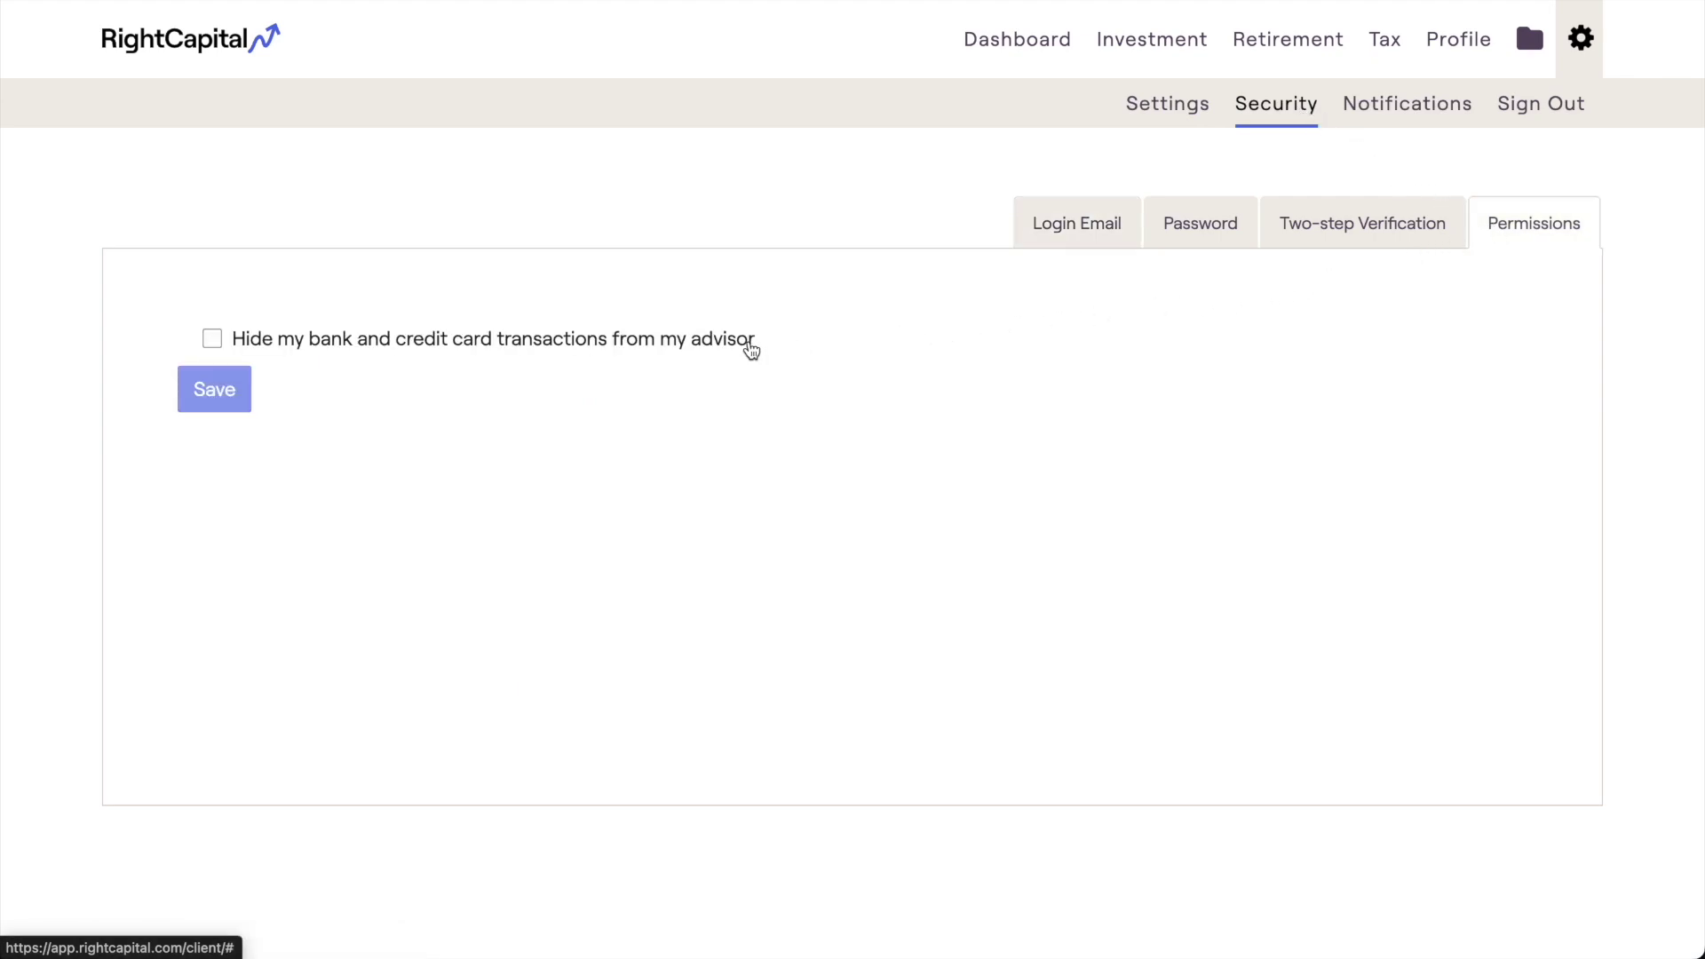
click(750, 349)
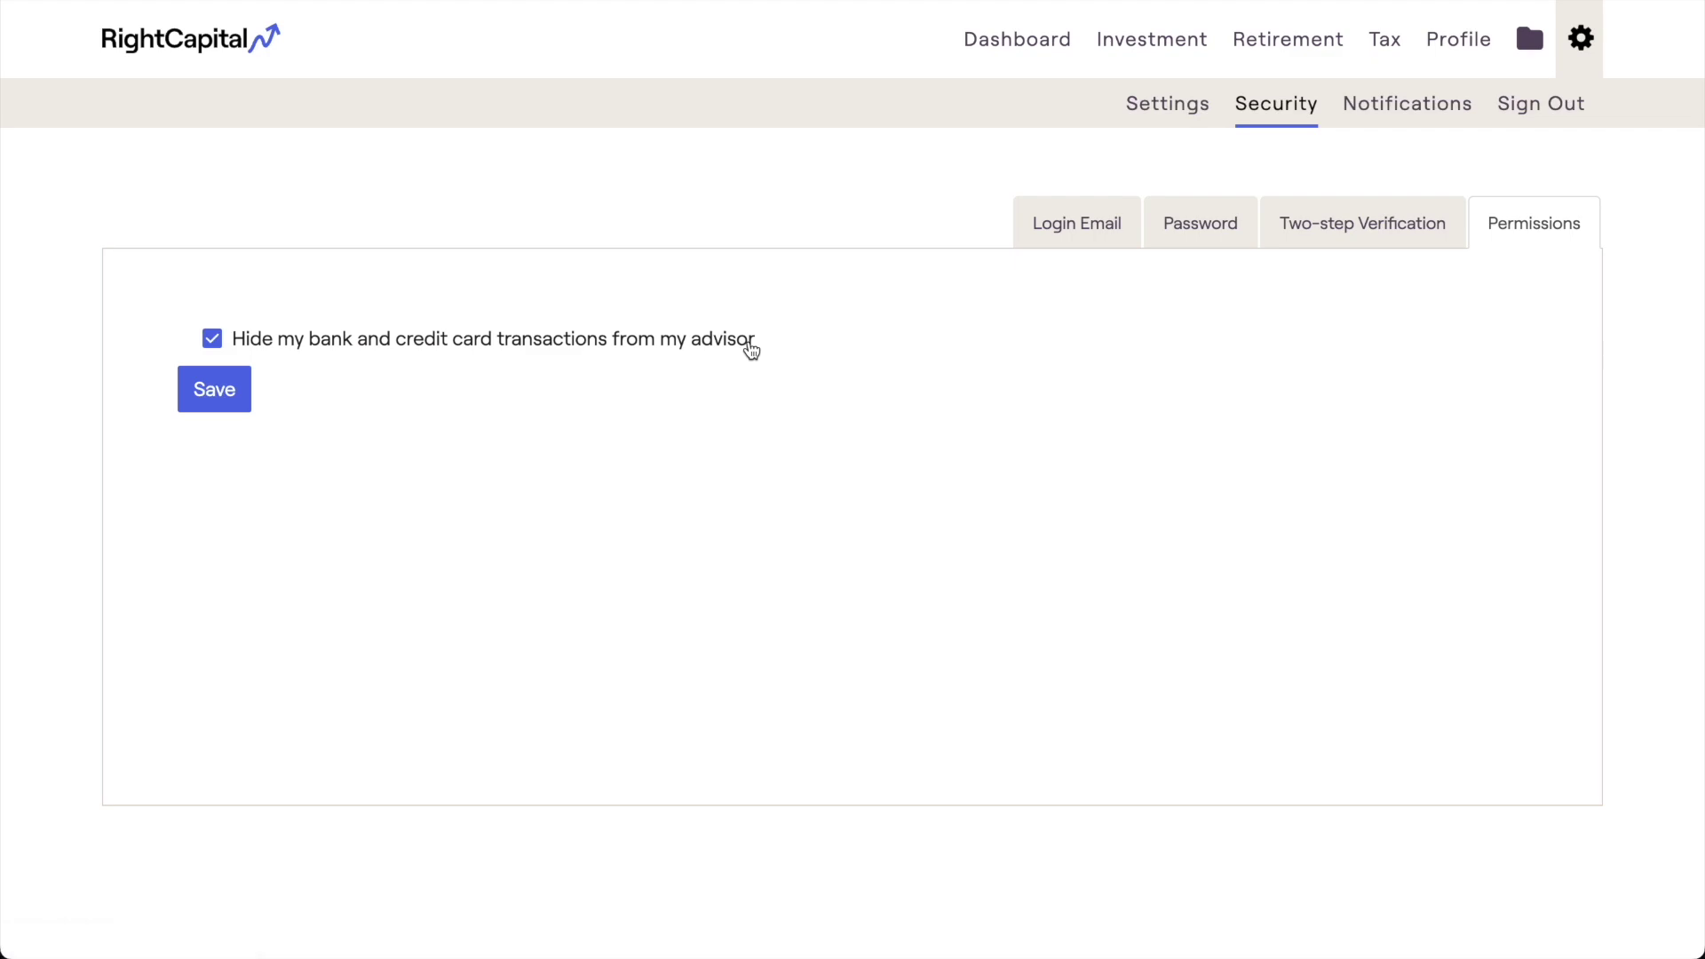
click(750, 349)
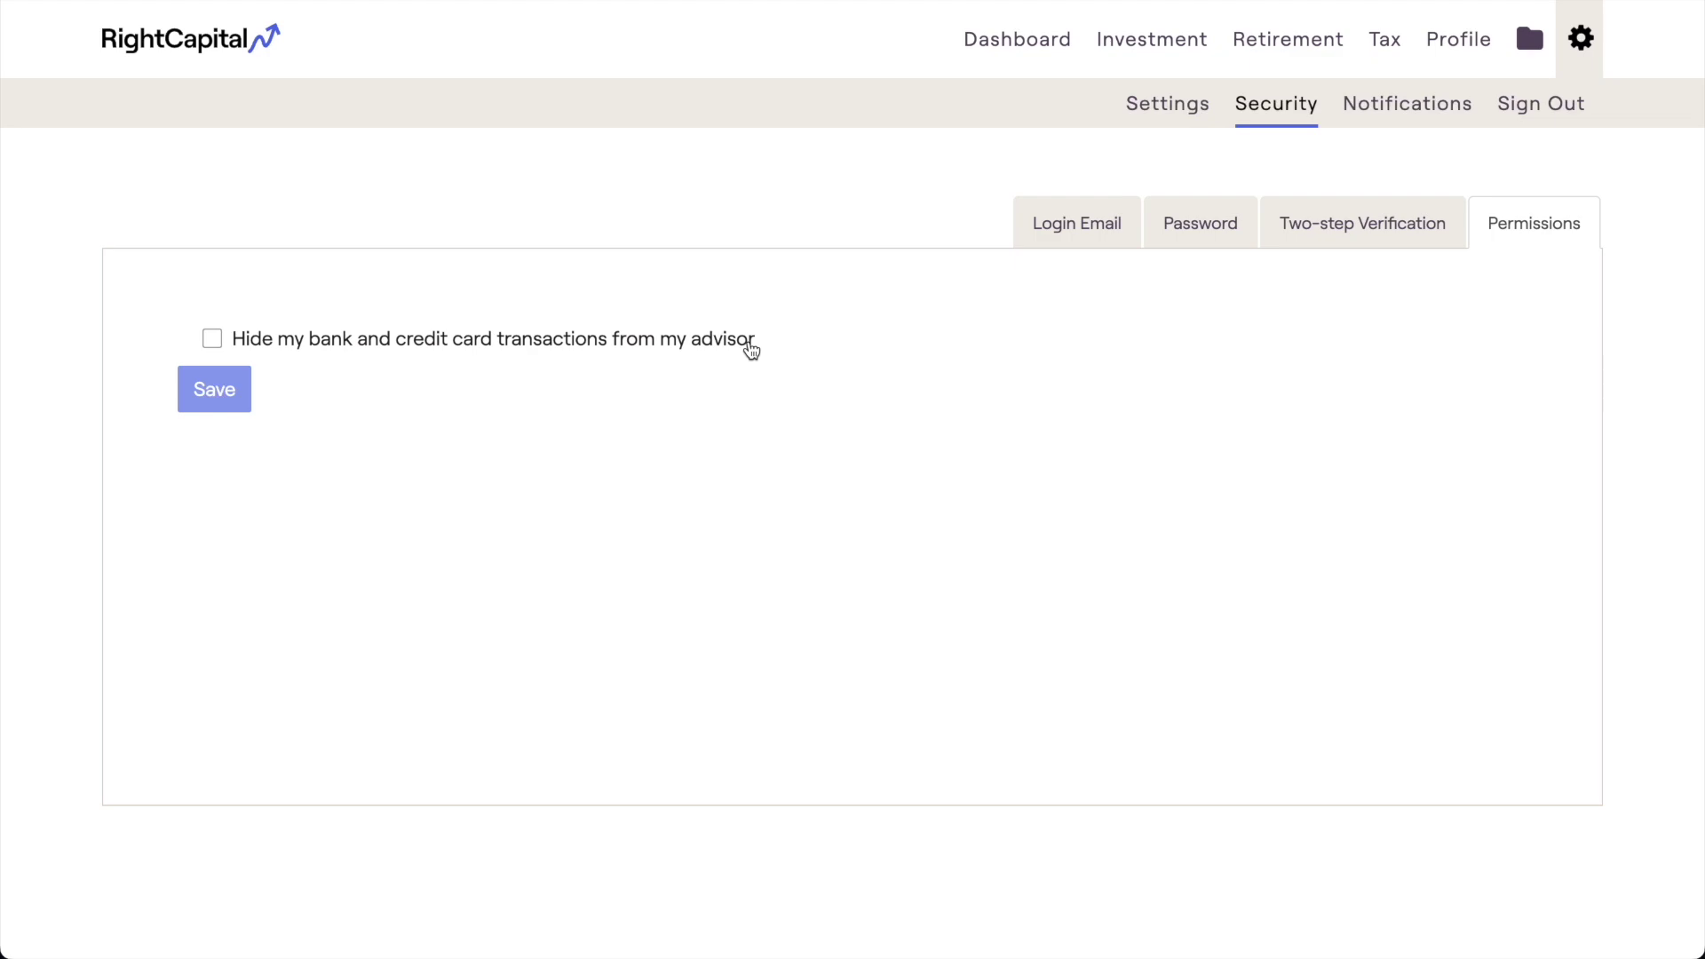
click(750, 349)
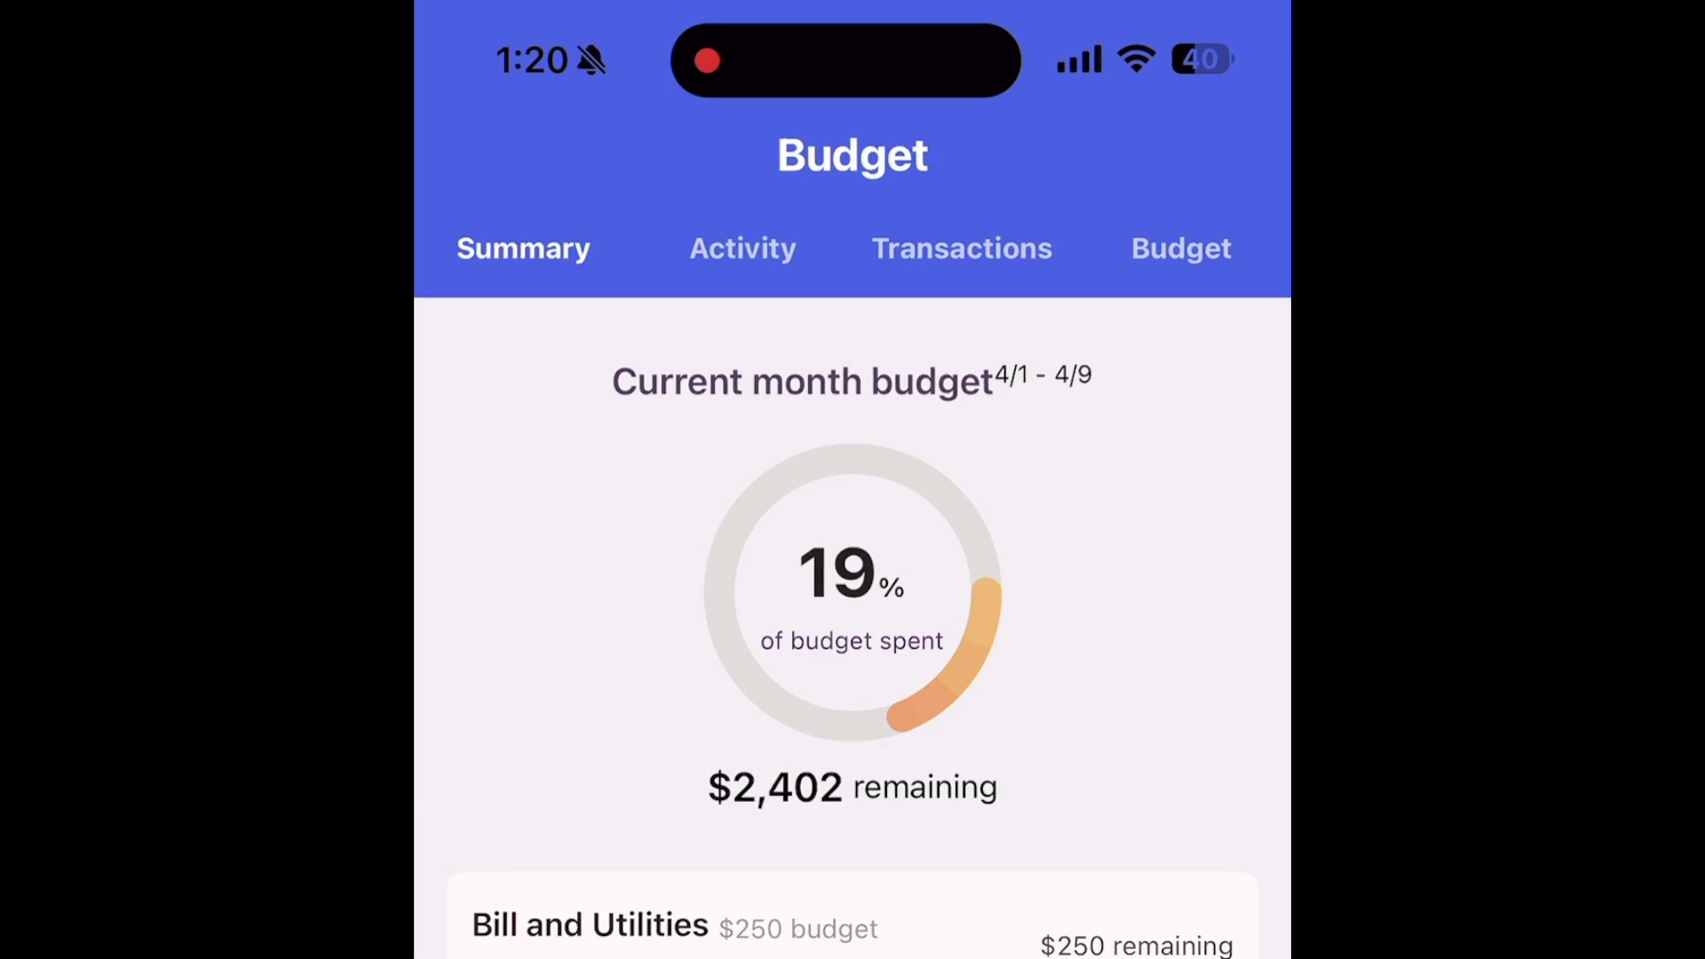
Scroll the mobile Summary, view Activity for the Last 3 Months, then Transactions and Budget.
scroll(852, 622, down, 3)
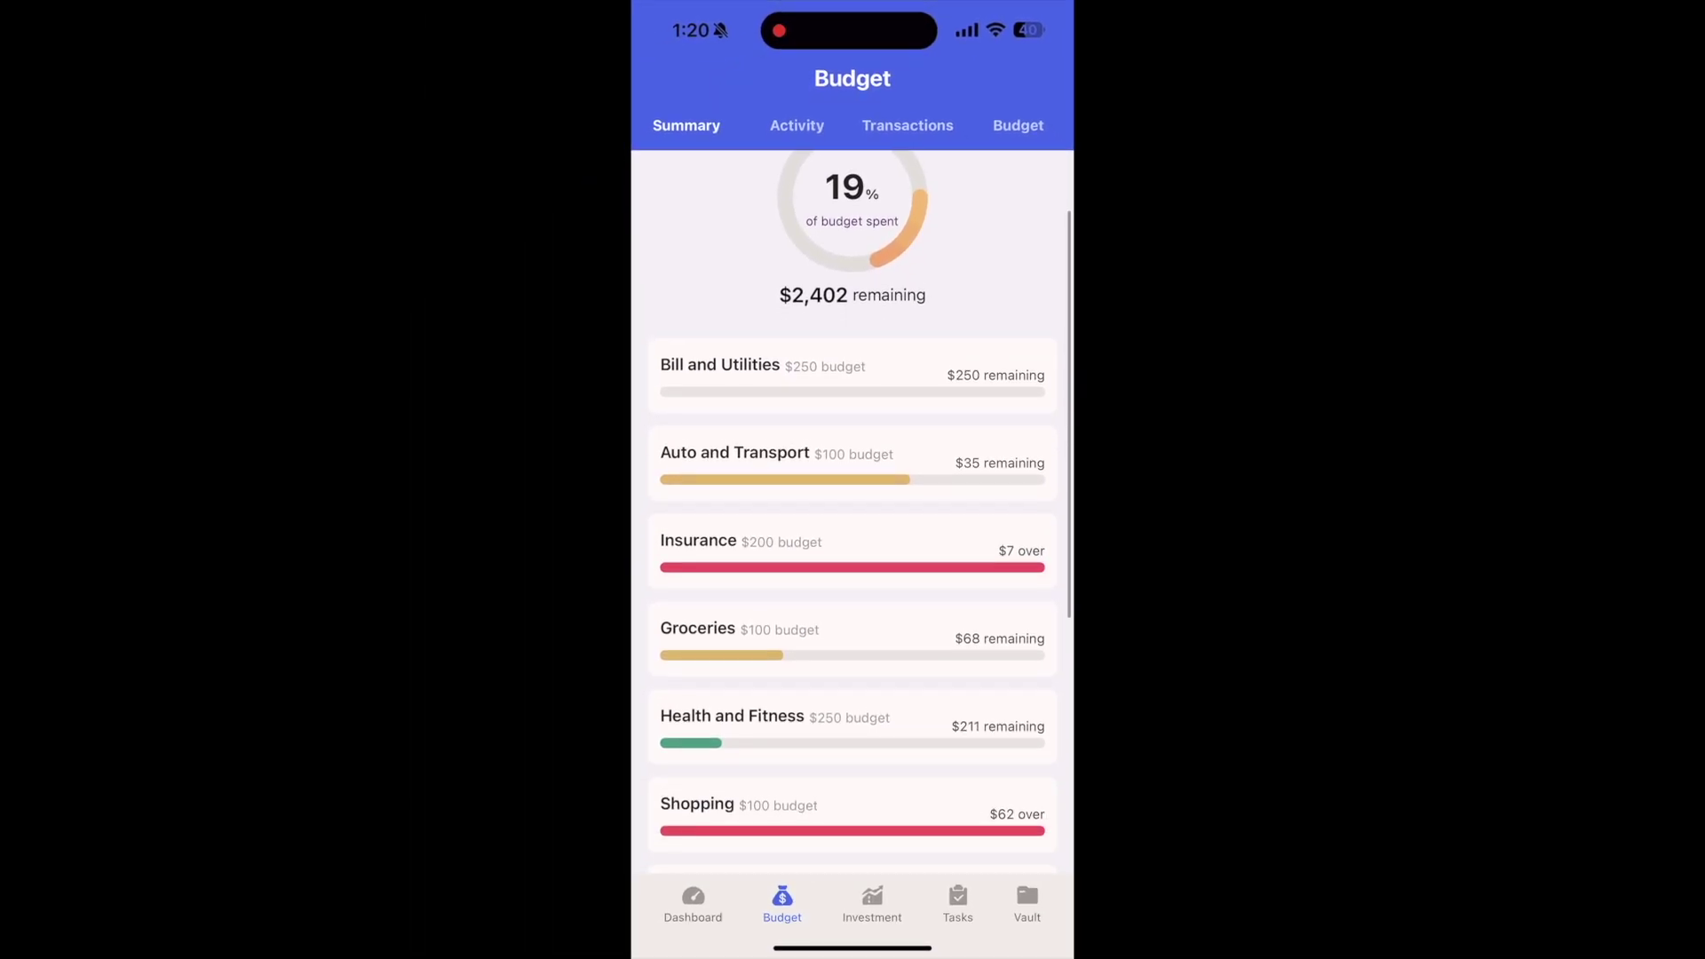
scroll(853, 511, down, 4)
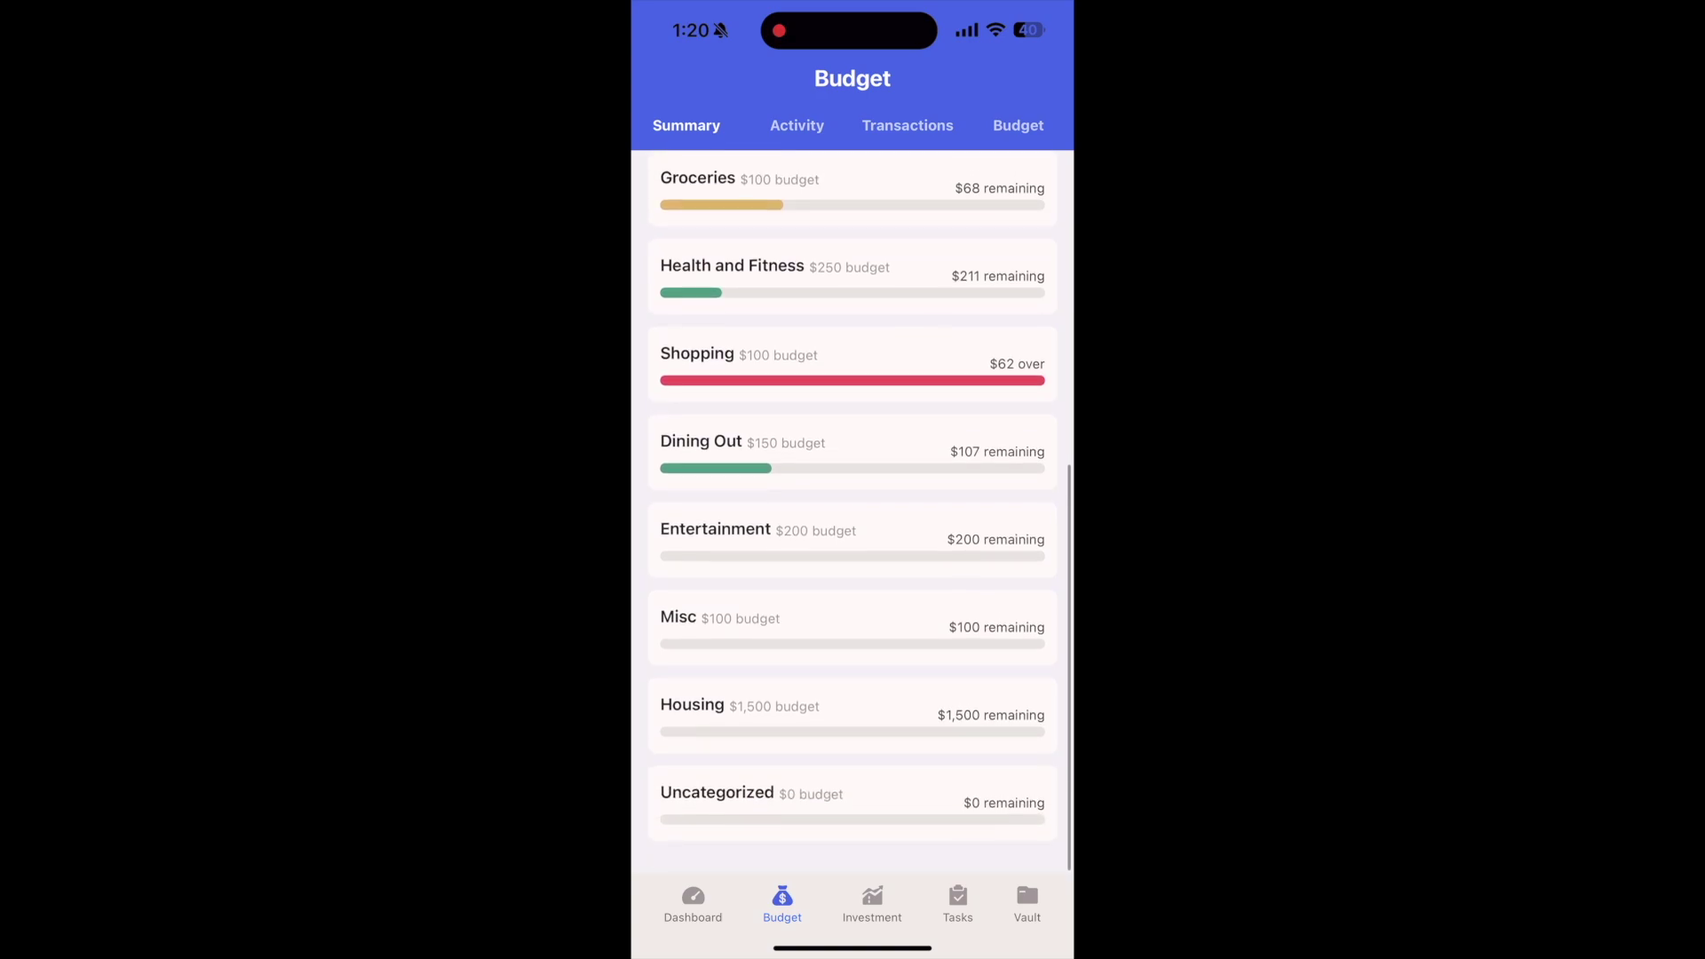
click(781, 122)
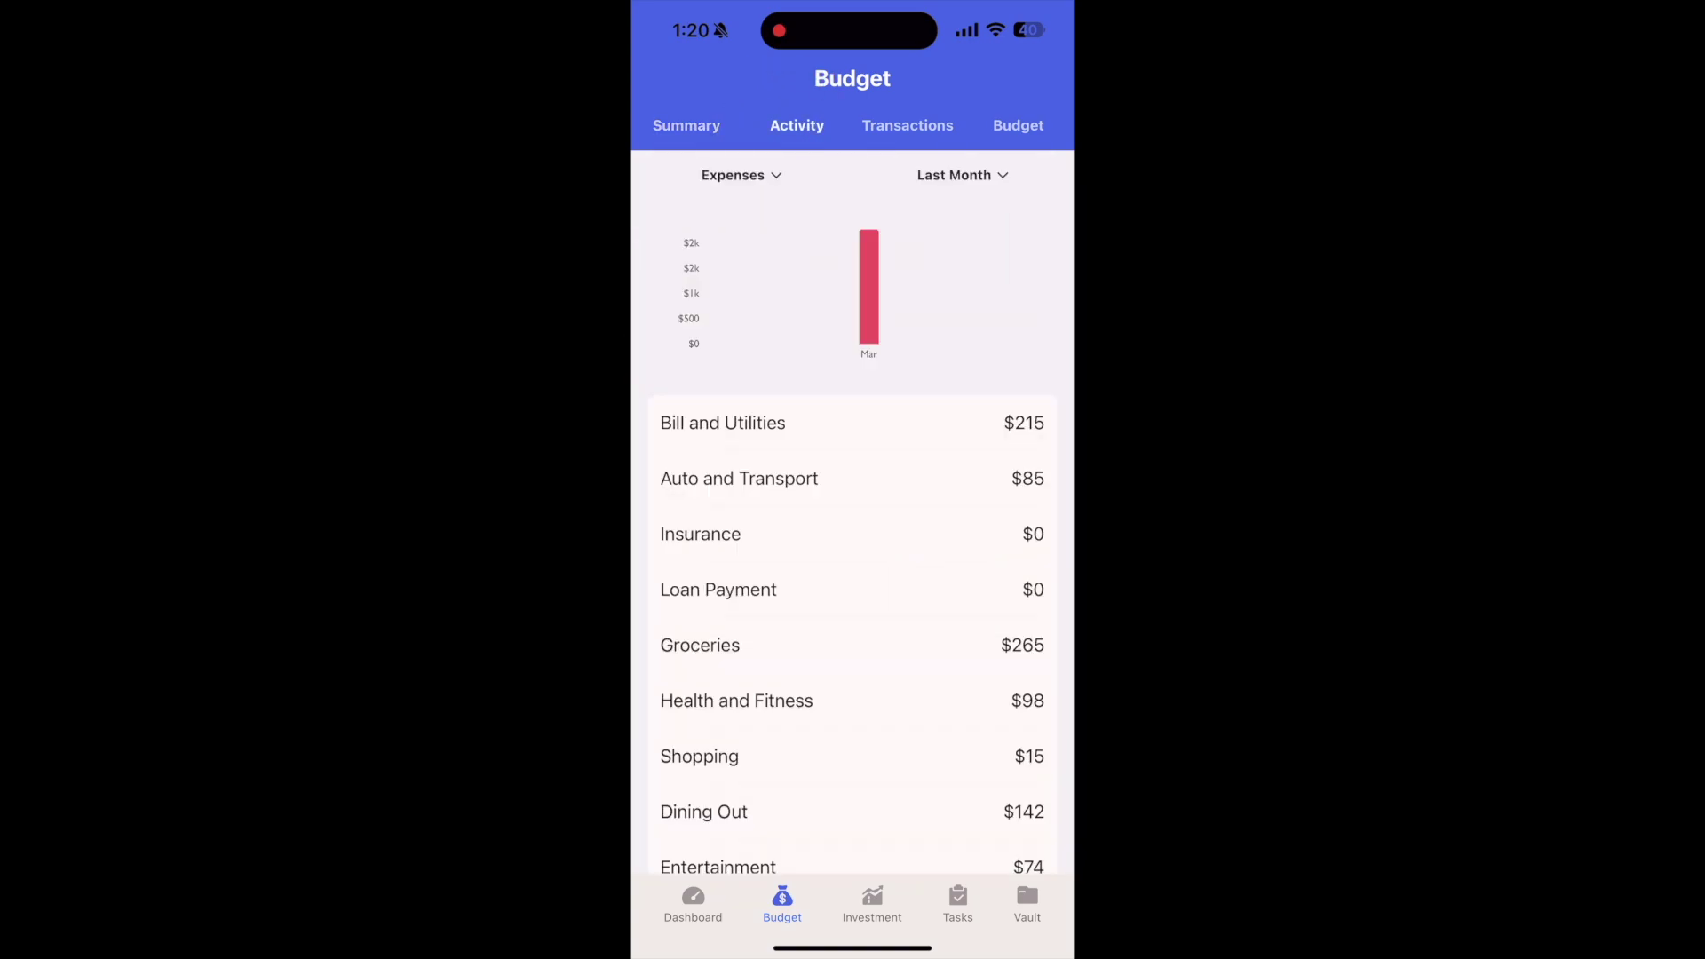
click(962, 175)
click(856, 594)
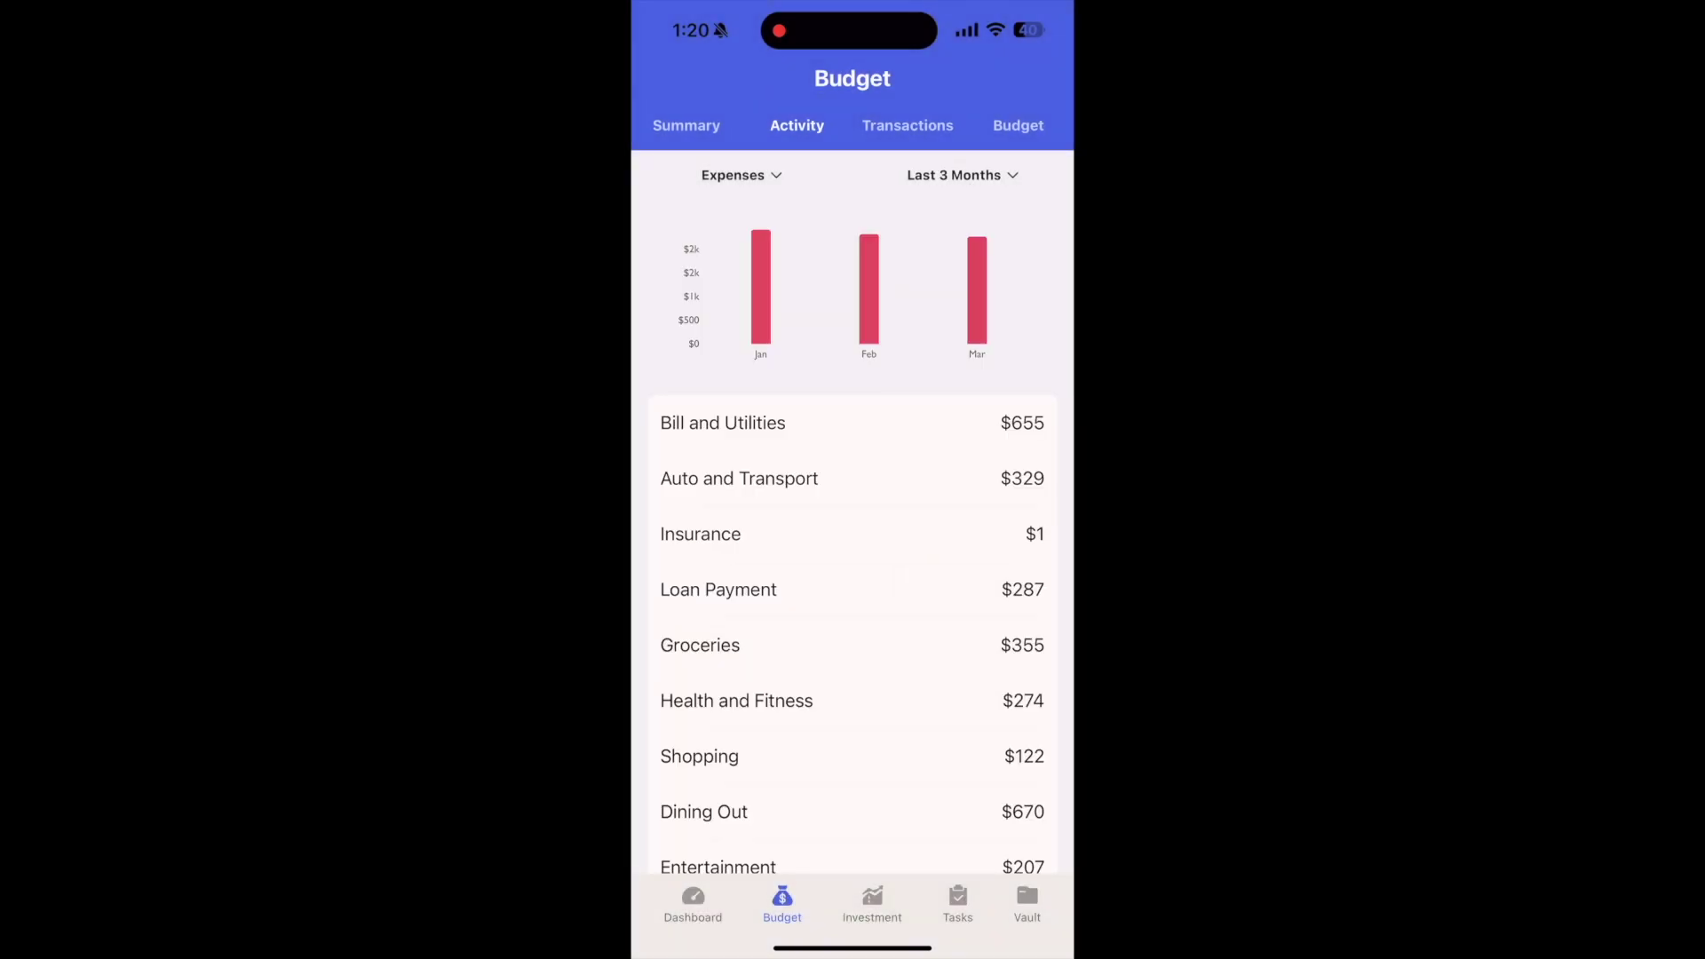
click(908, 125)
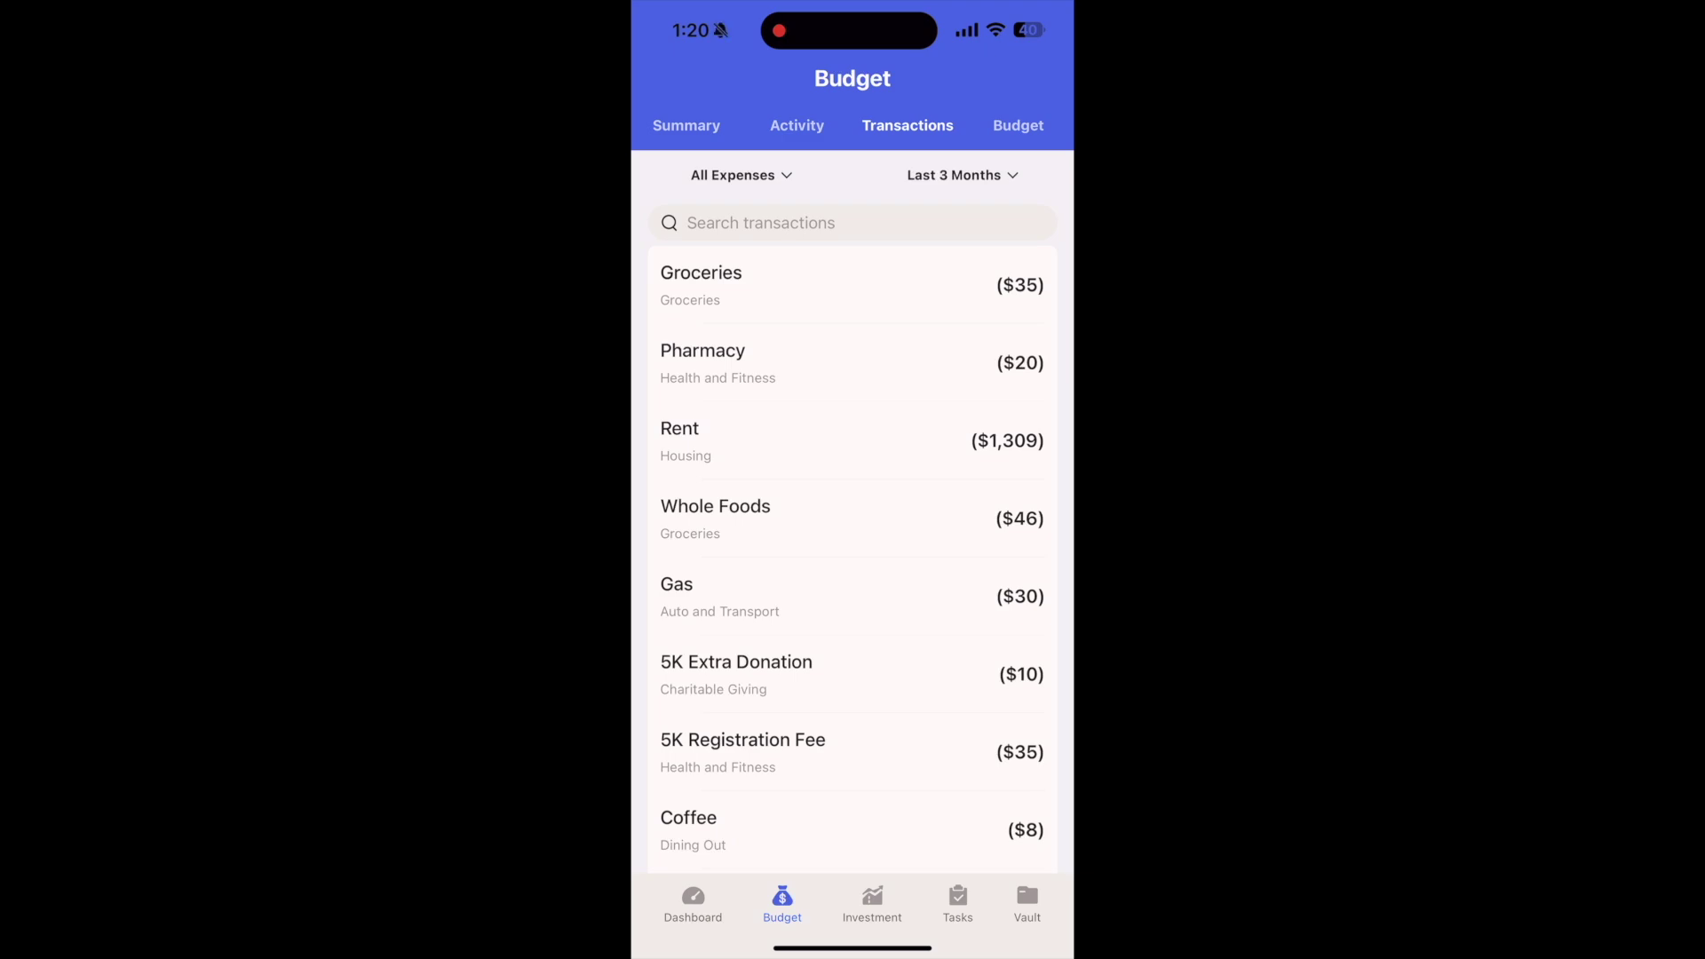
click(1017, 125)
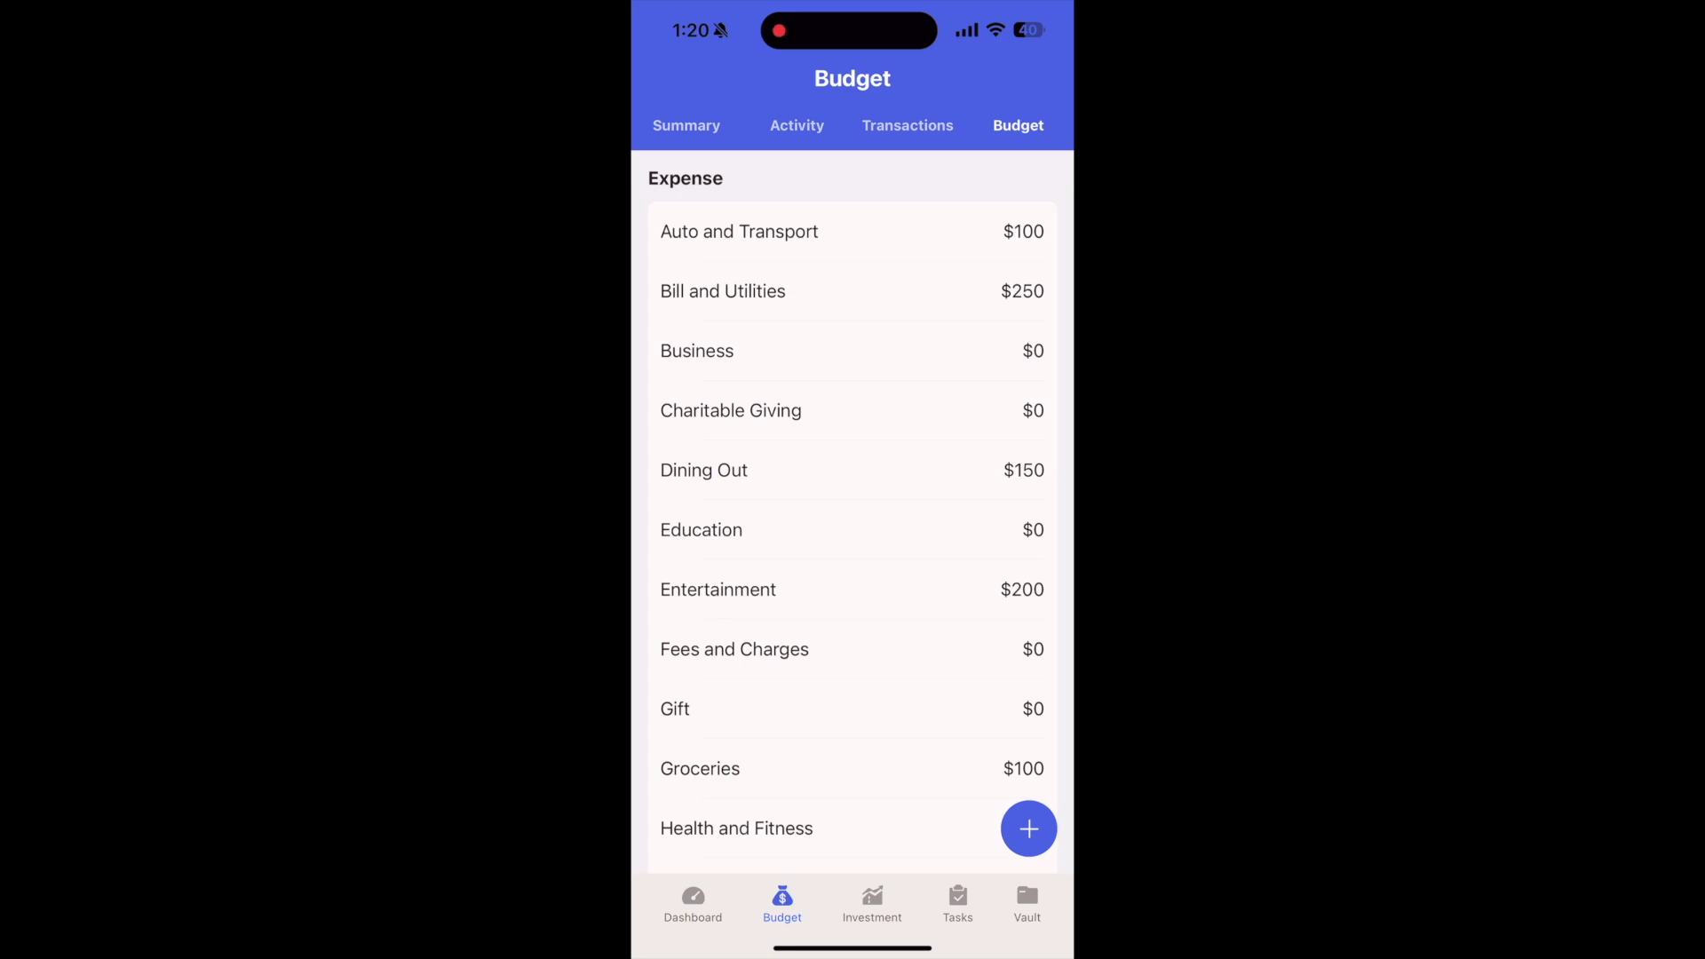
Change the Auto and Transport monthly budget from $100 to $200 in the mobile app.
click(739, 231)
click(707, 249)
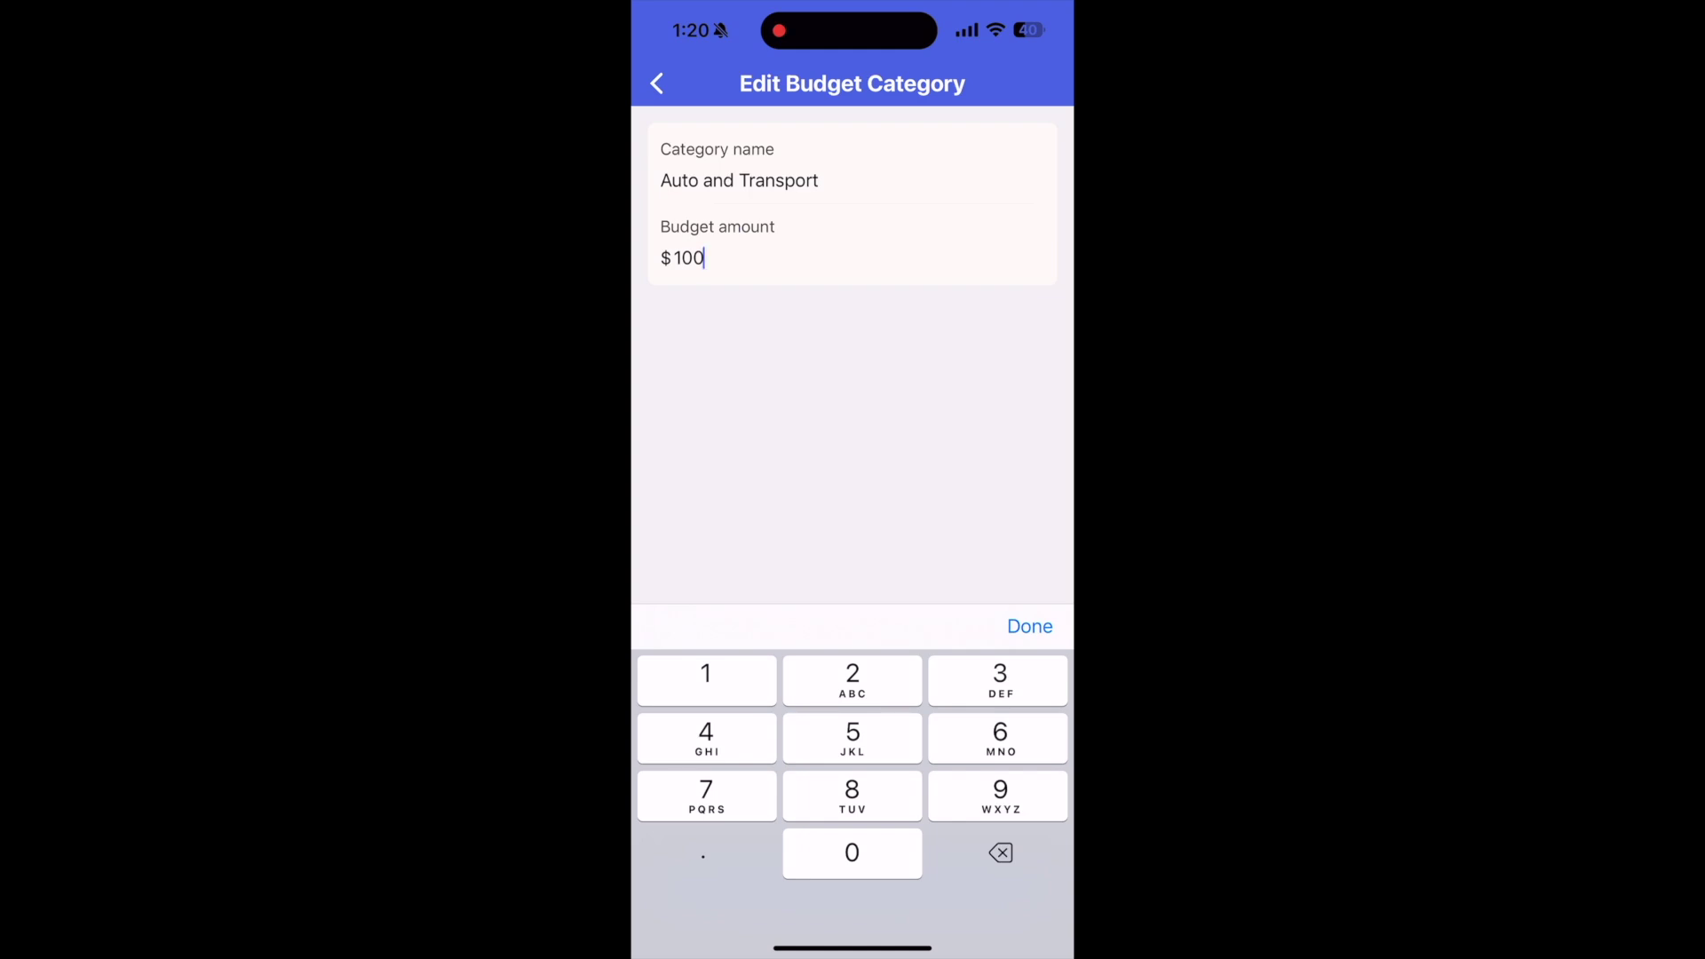
key(BackSpace)
key(BackSpace)
key(BackSpace)
text(20)
click(1030, 626)
click(853, 887)
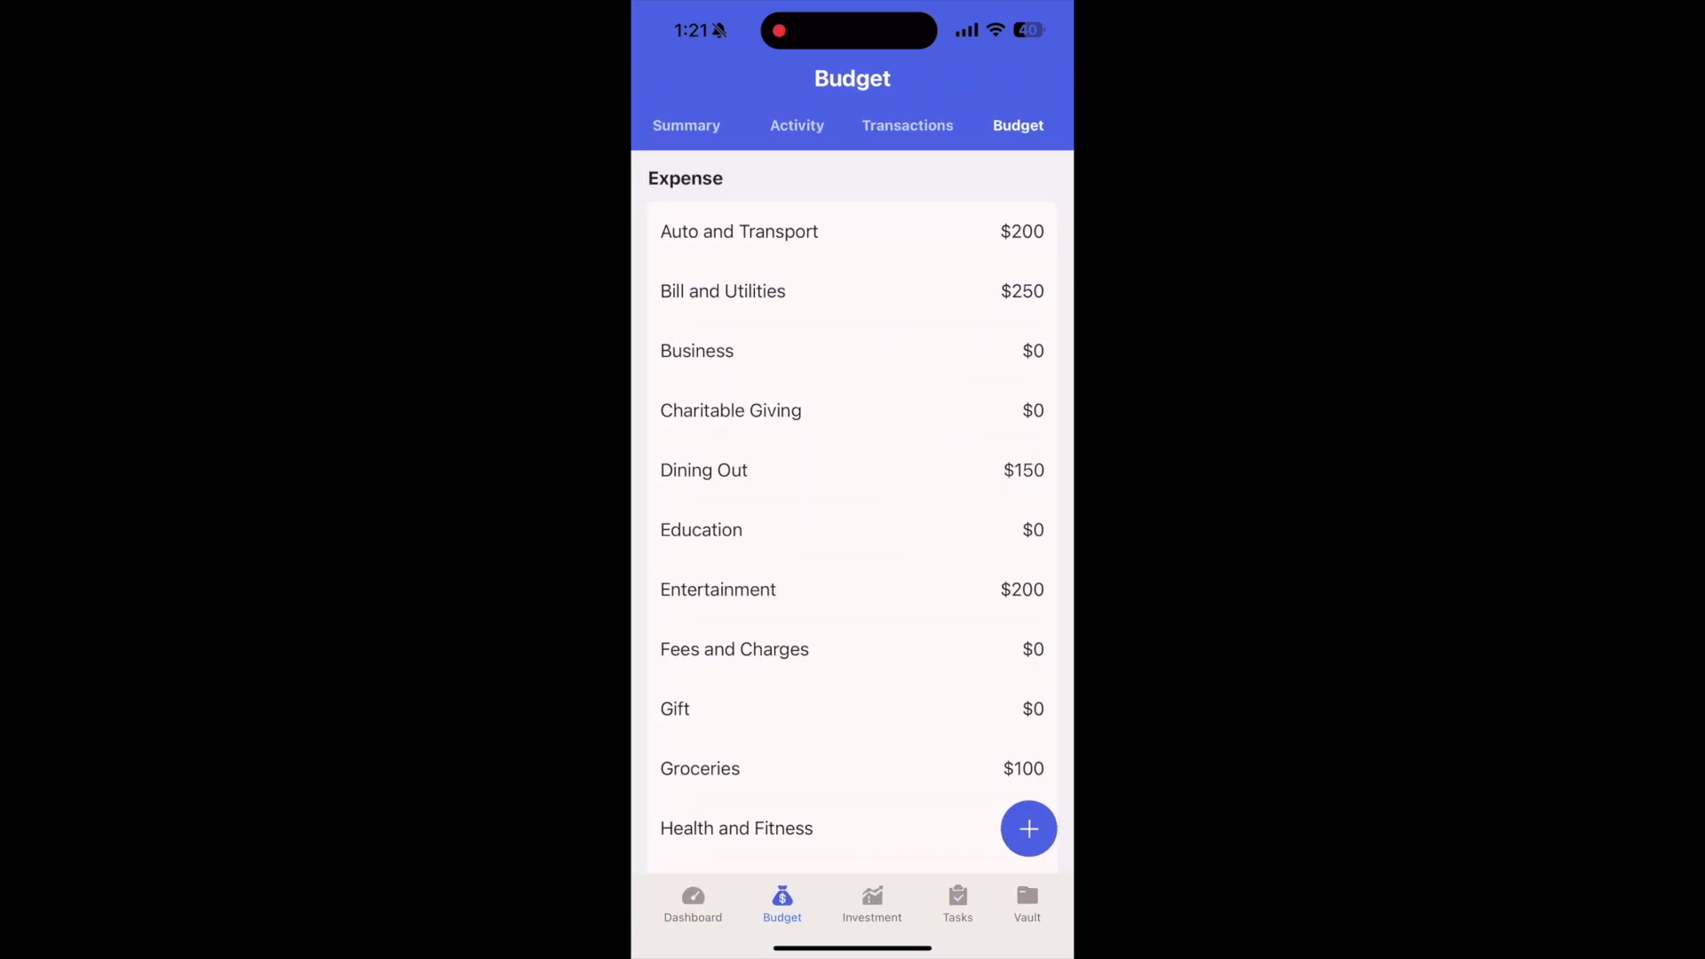